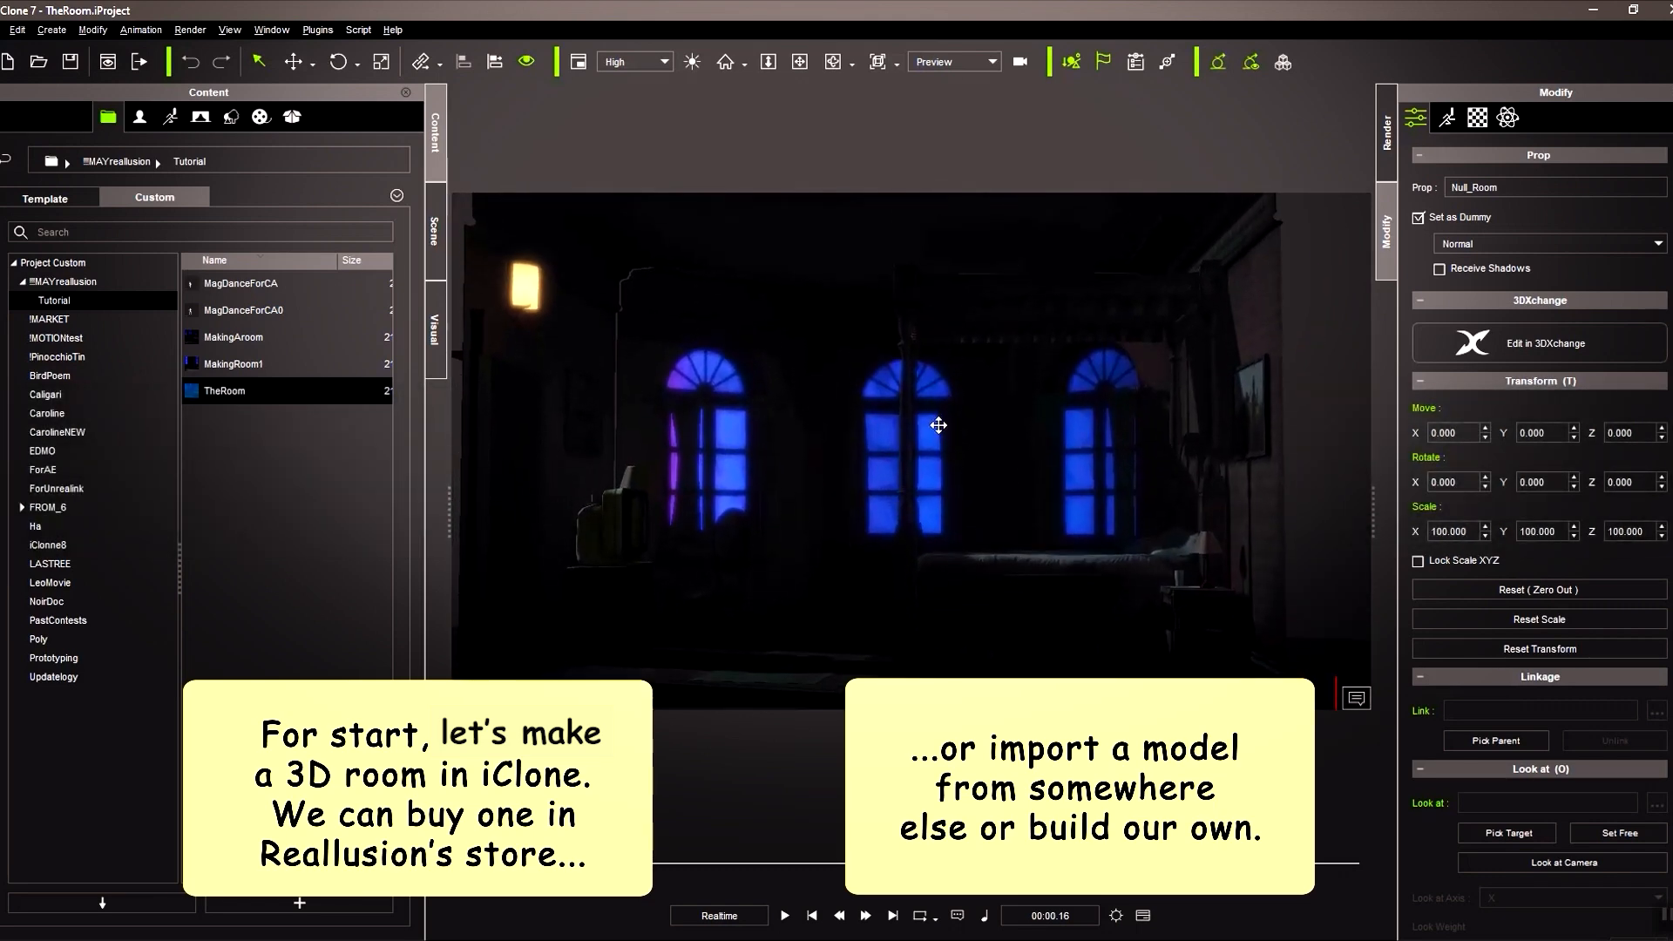
scroll(922, 475, "up", 3)
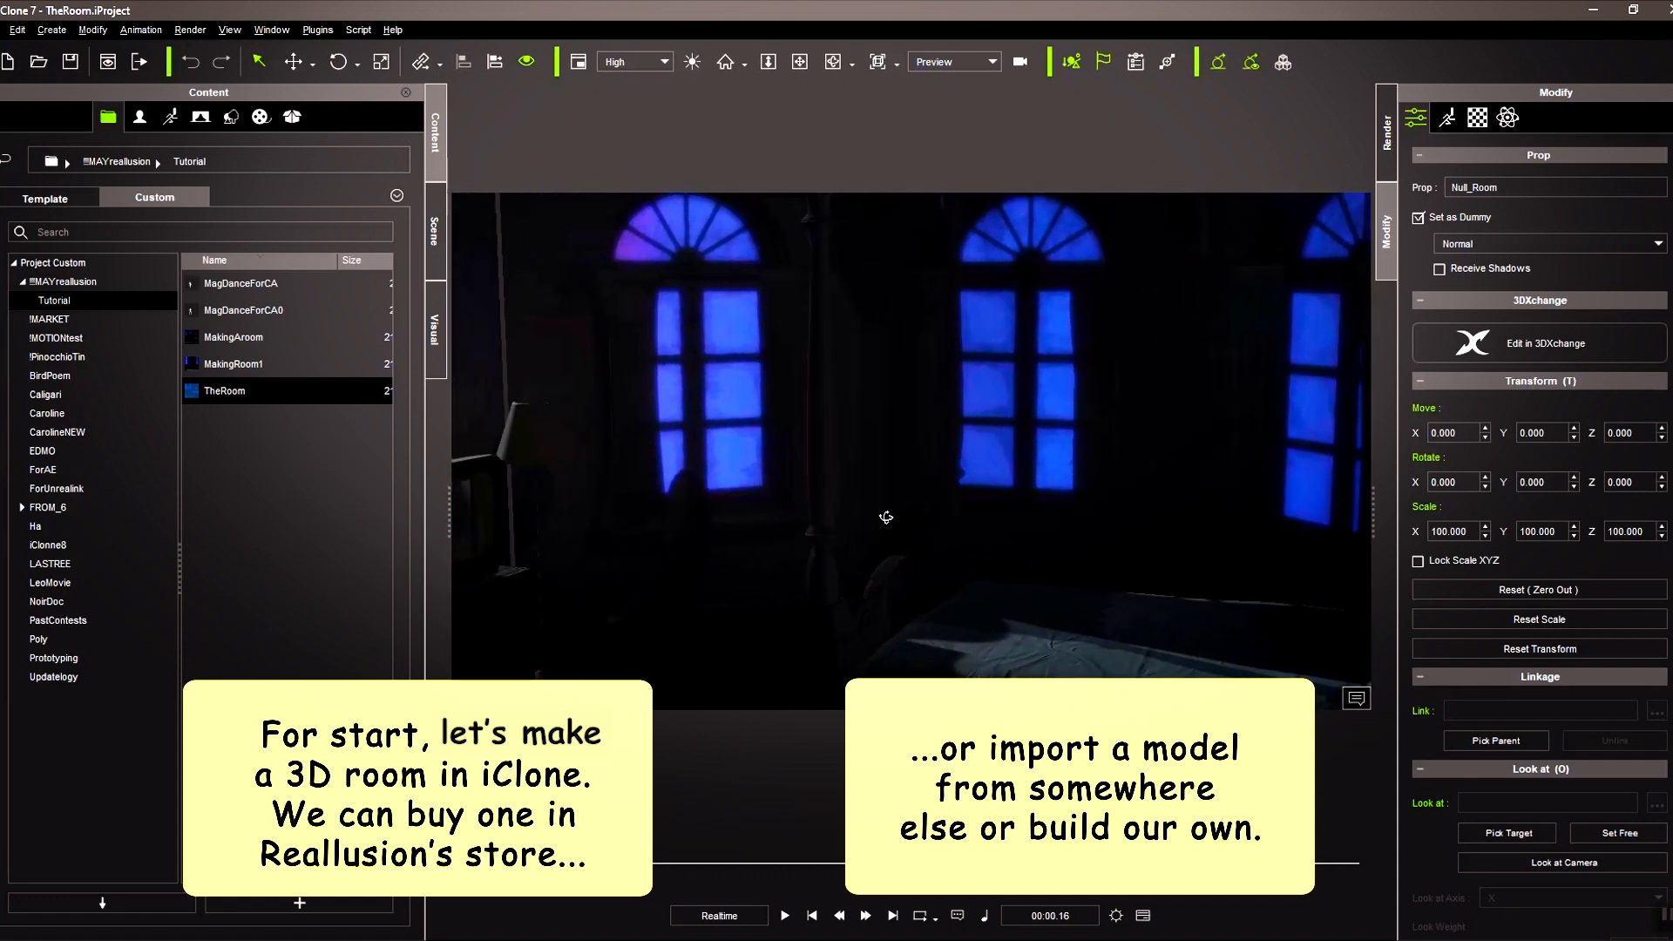
middle_click_drag(718, 526, 839, 486)
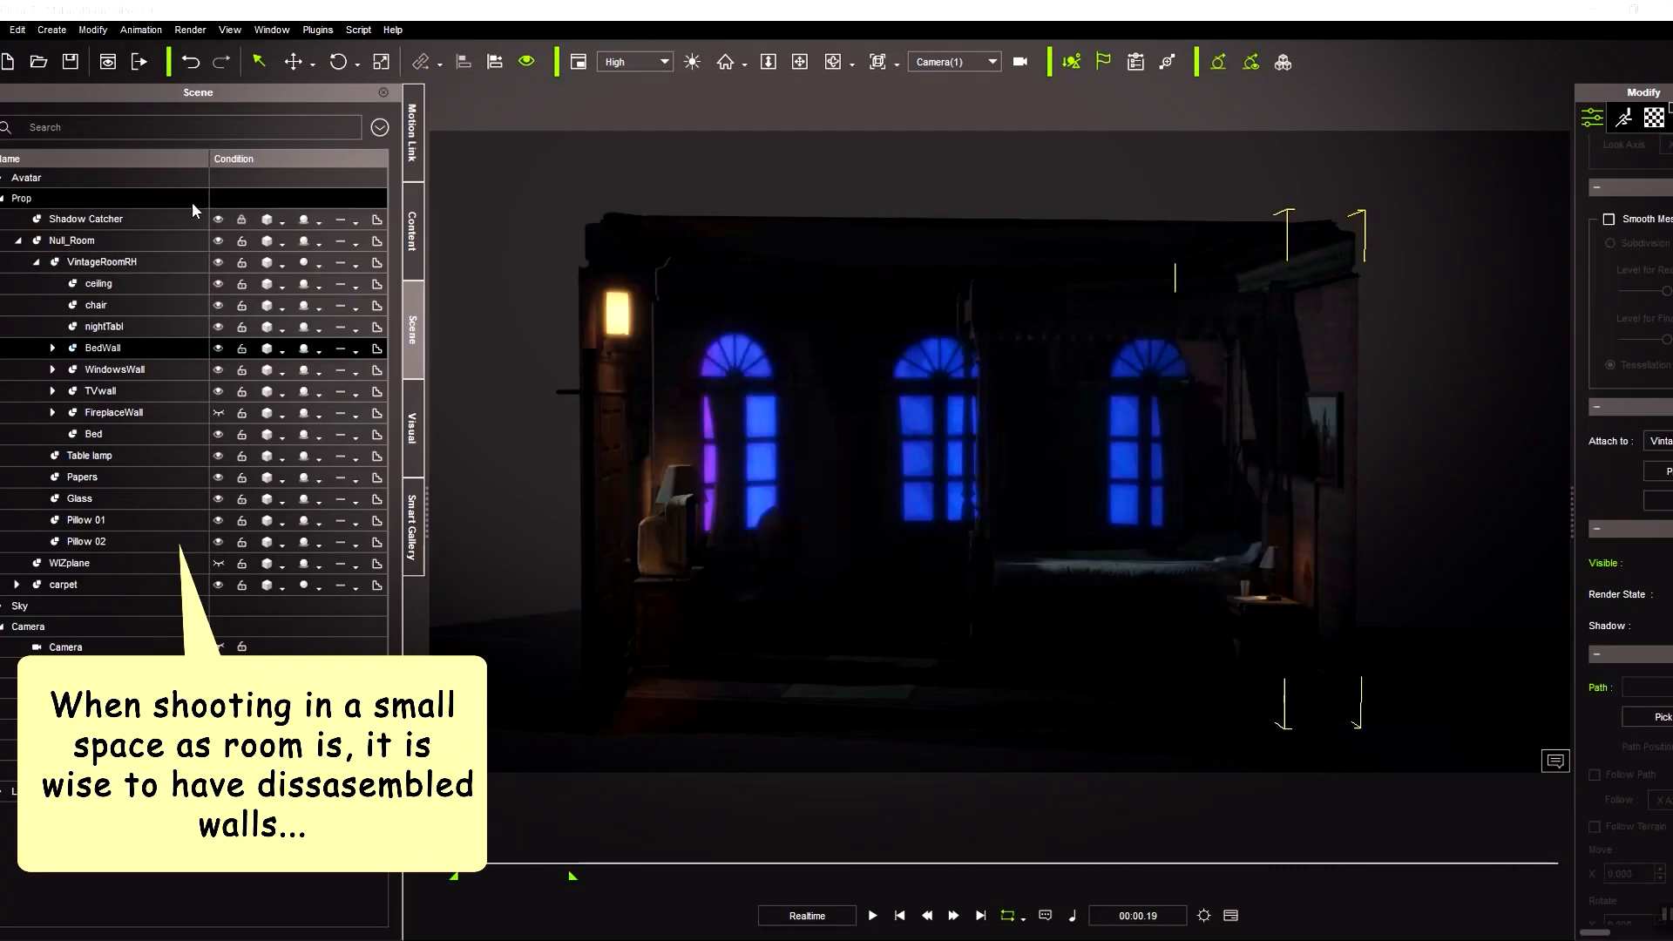
Step: Hide the BedWall, WindowsWall, TVwall and ceiling of the room, and make BedWall and WindowsWall visible again
left_click(218, 349)
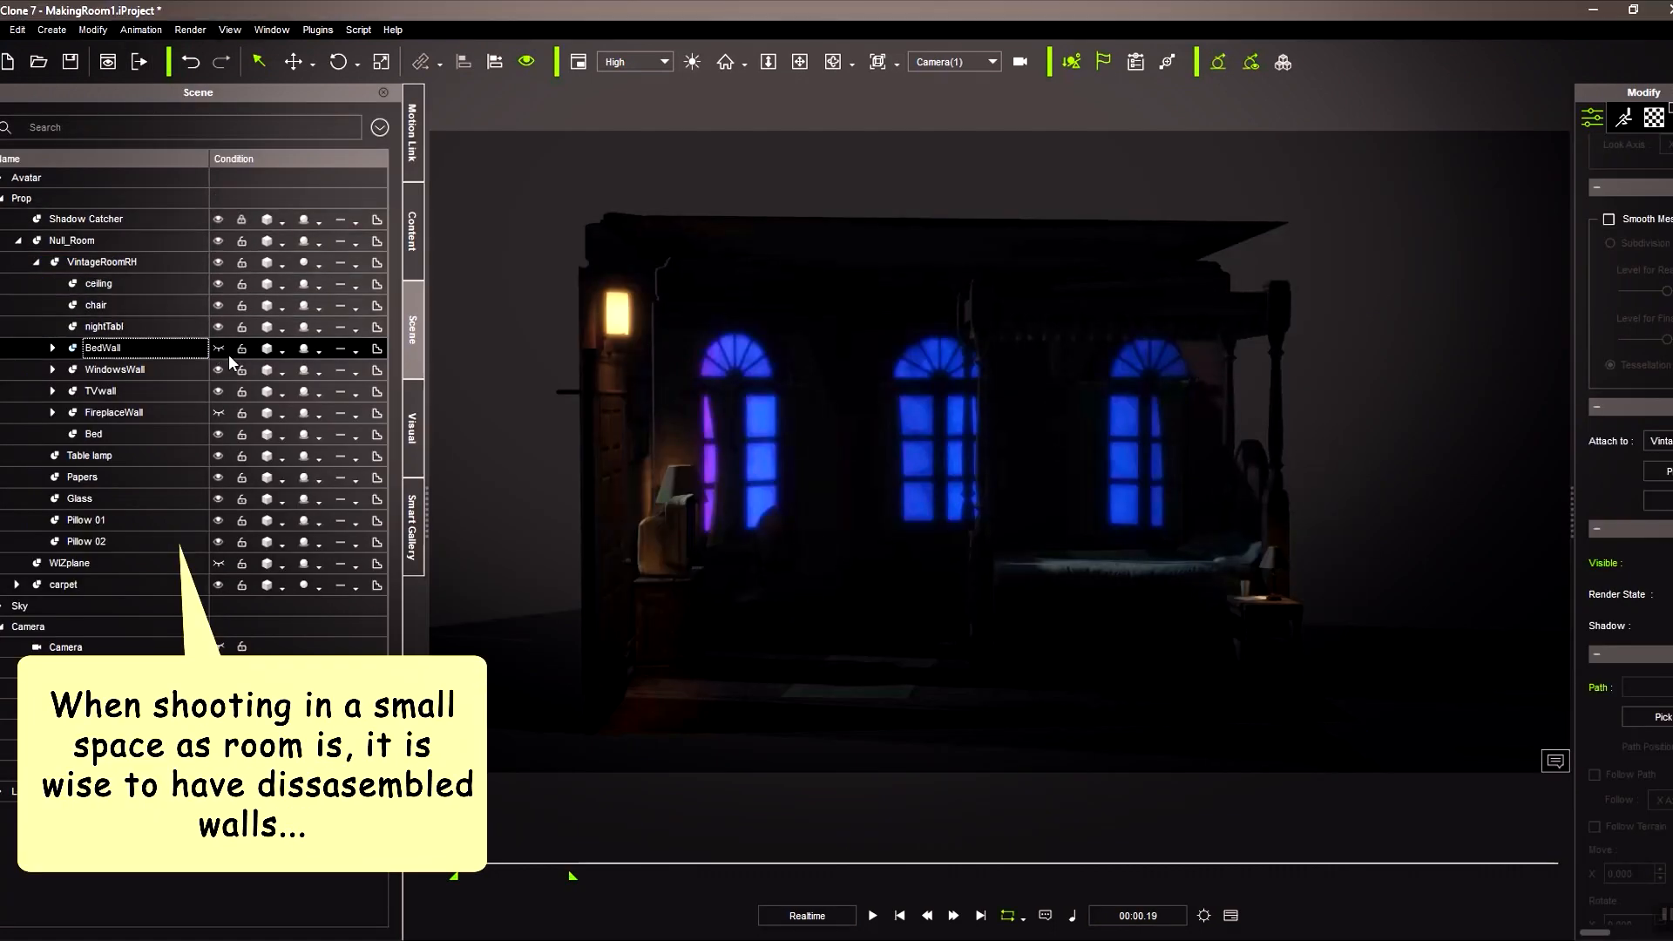
left_click(217, 370)
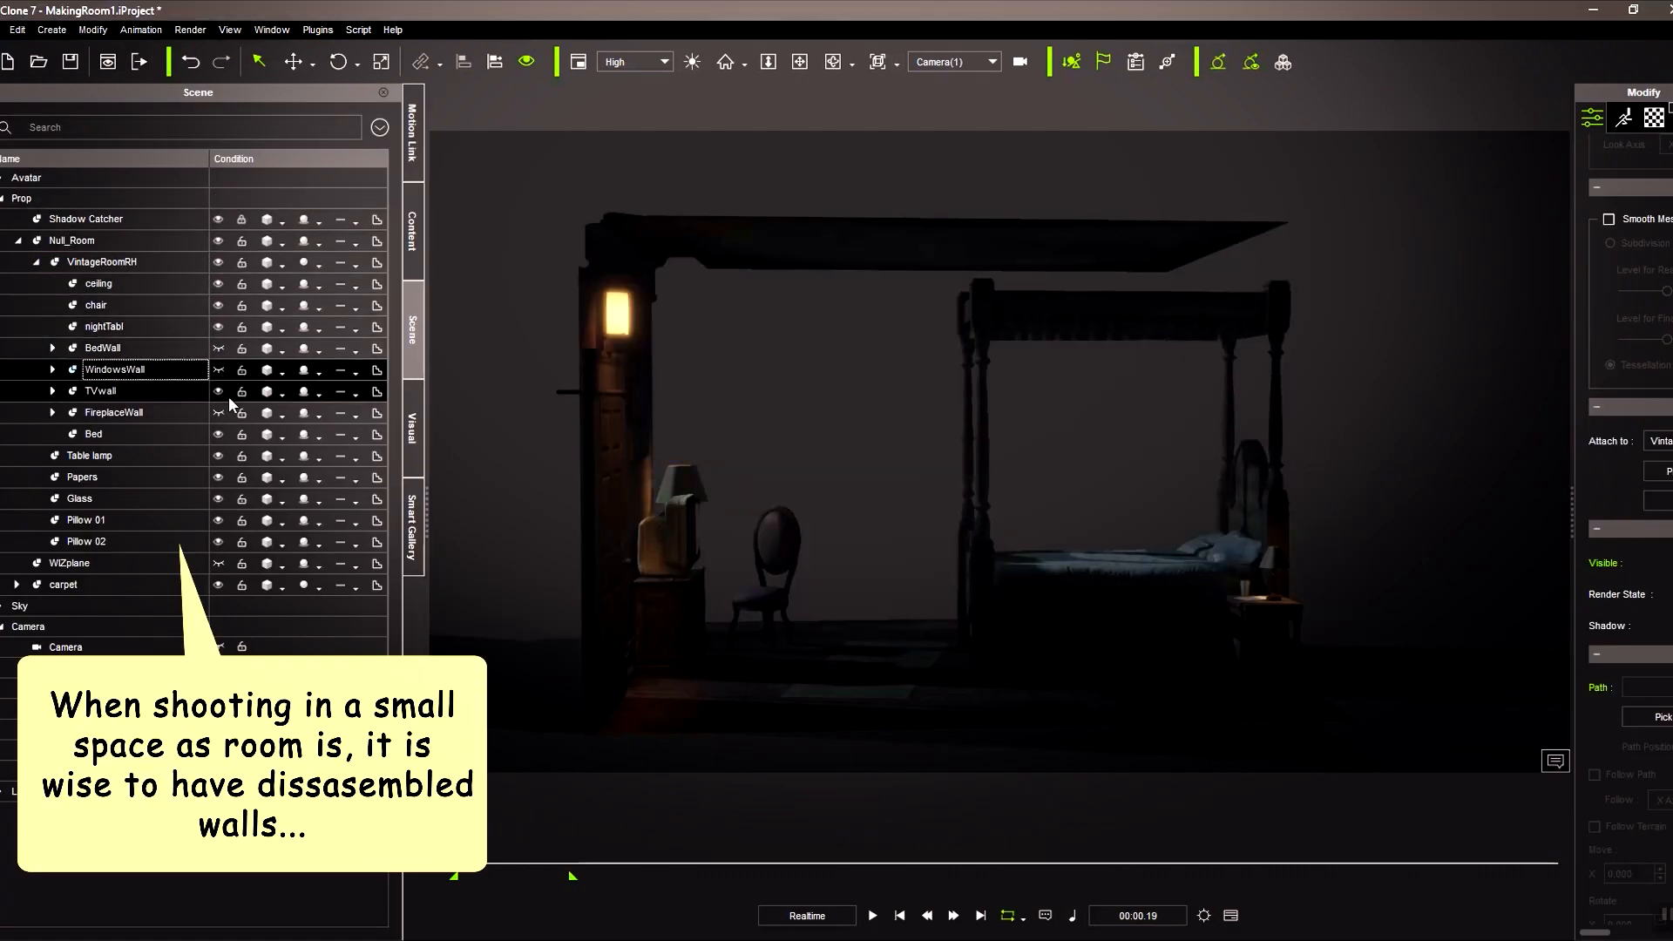
left_click(218, 393)
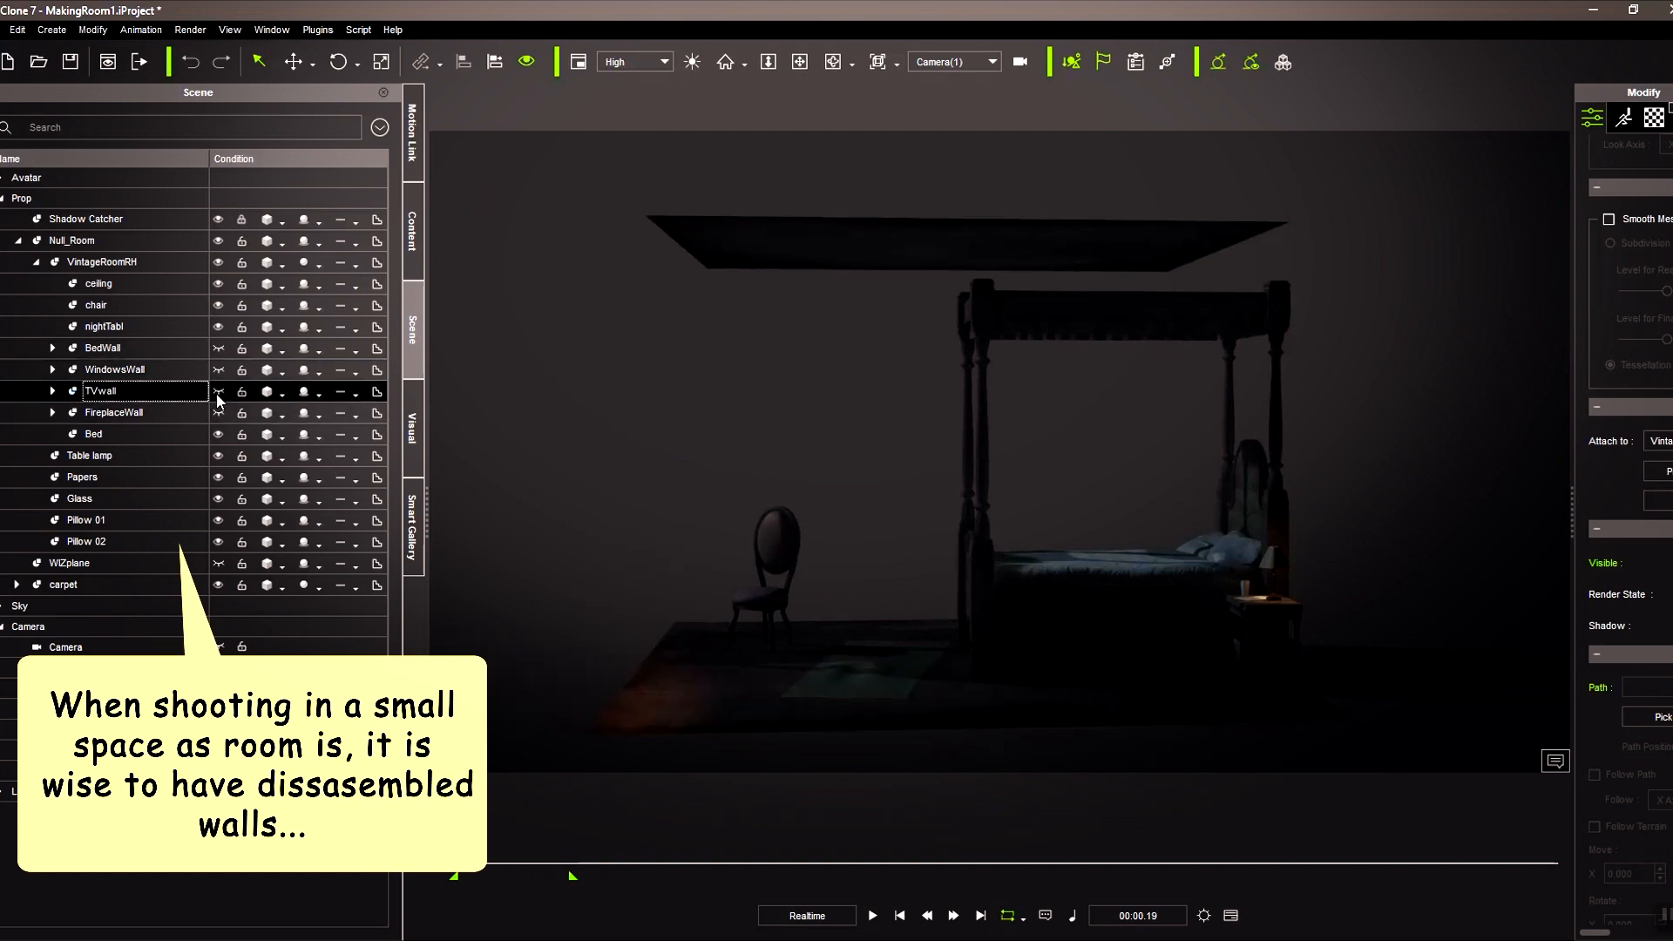
left_click(218, 284)
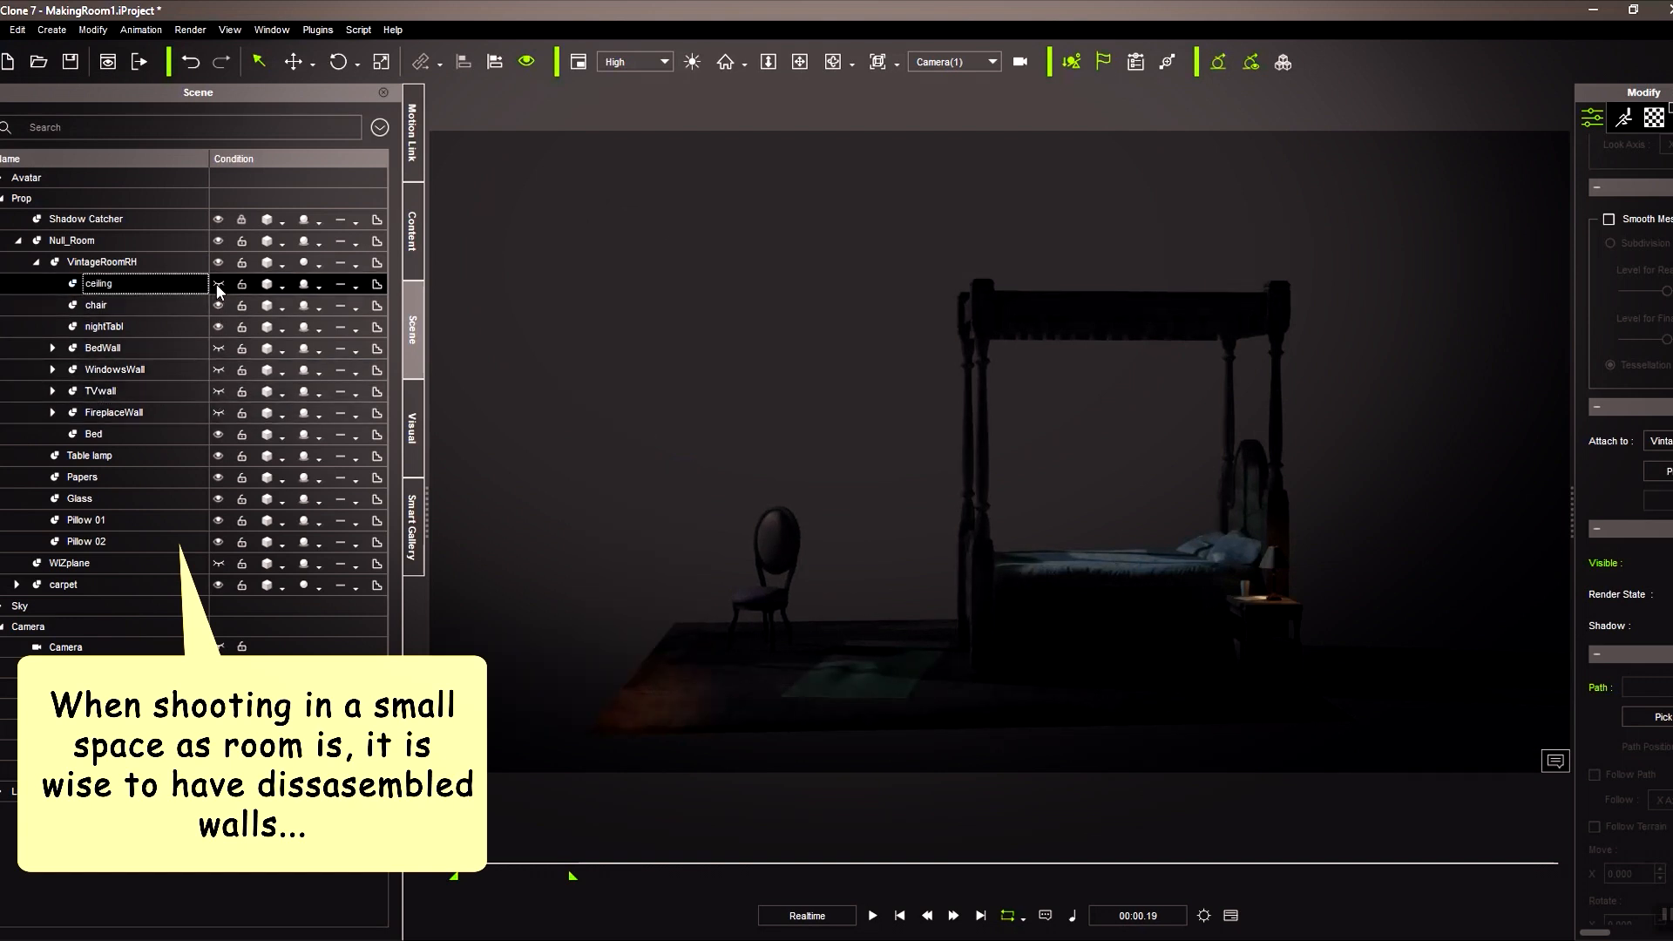
left_click(222, 348)
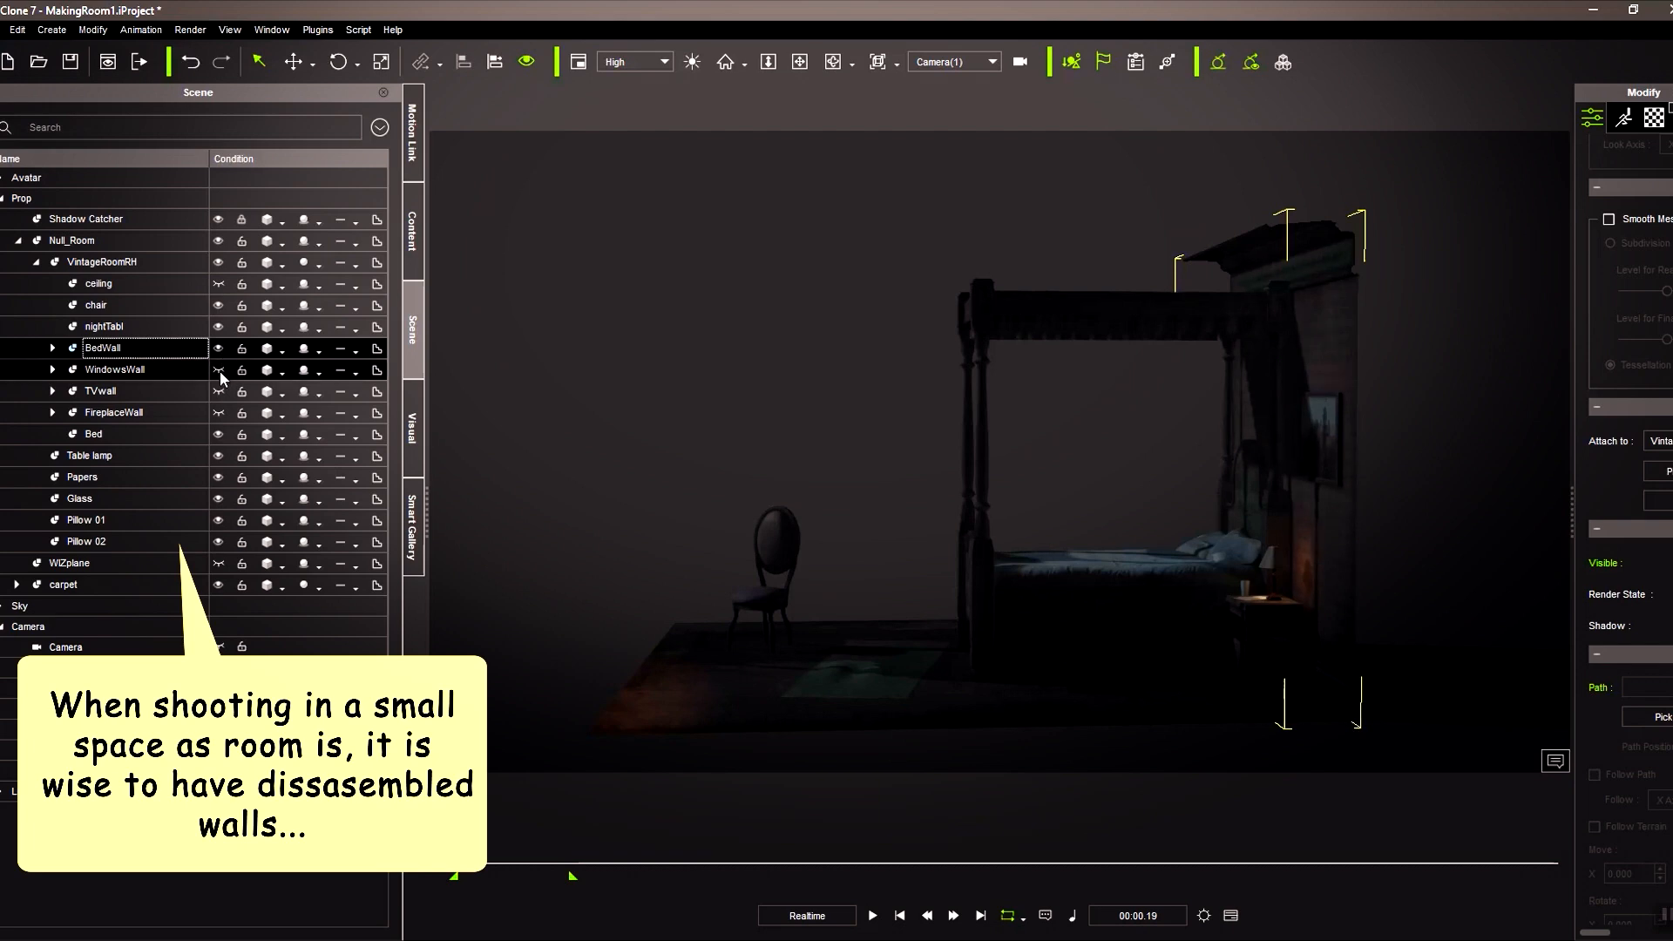
left_click(219, 370)
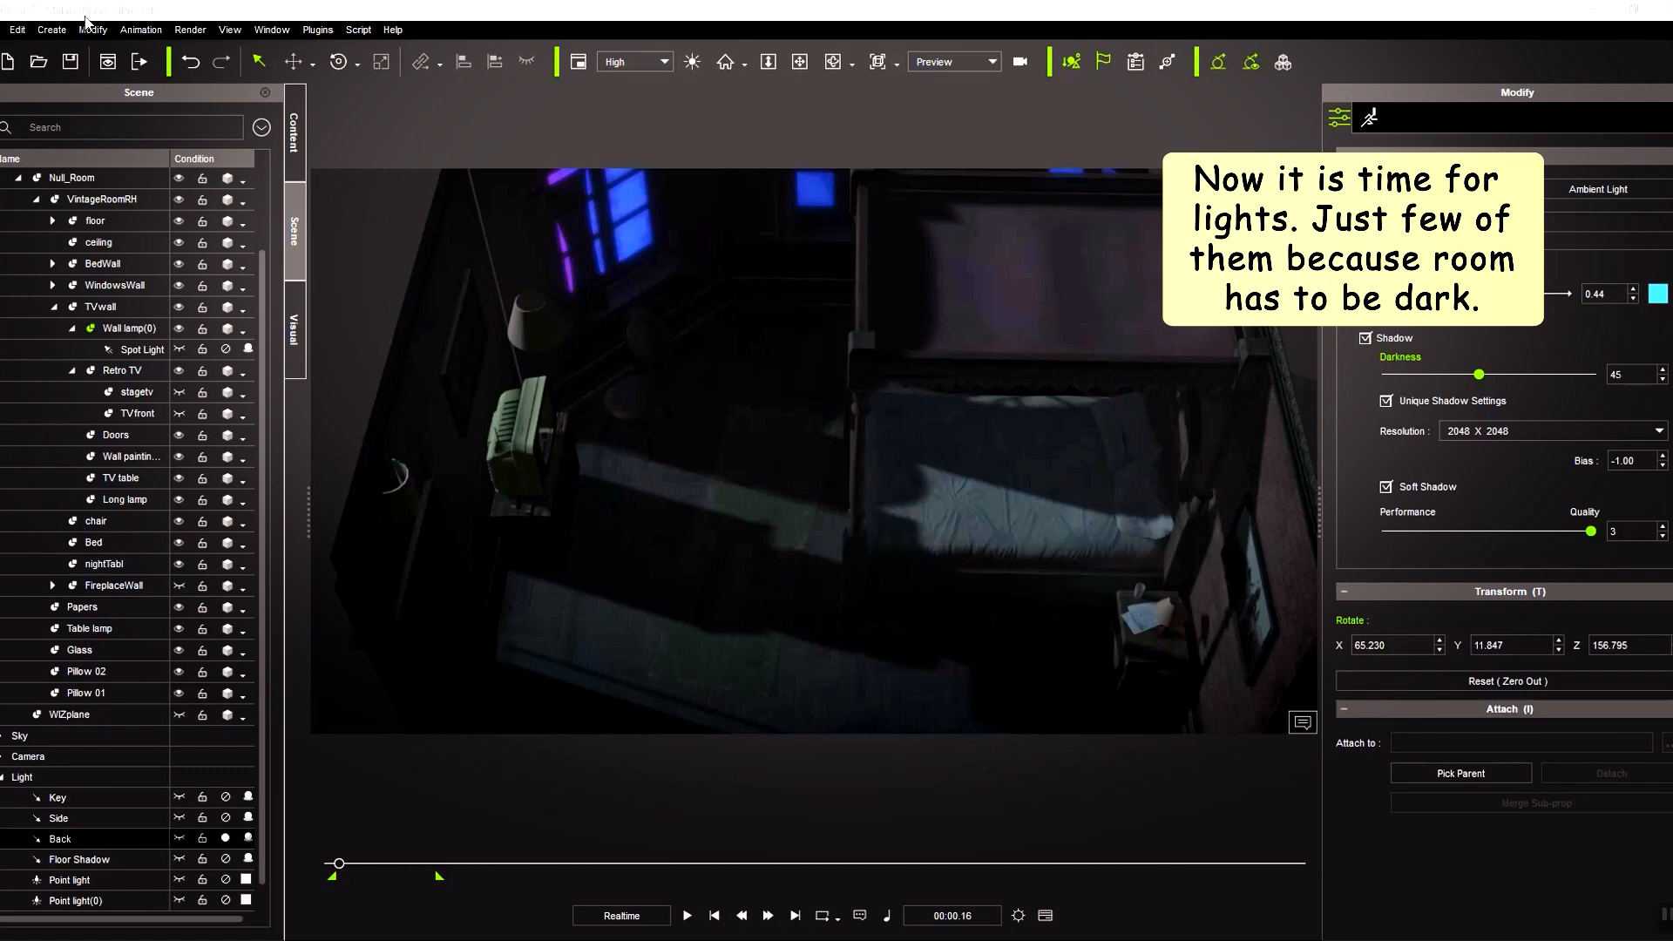
Step: Create a point light, move it to the wall lamp at about X -174, Y 168, Z 279, and set its multiplier to about 1.2
left_click(52, 30)
mouse_move(105, 192)
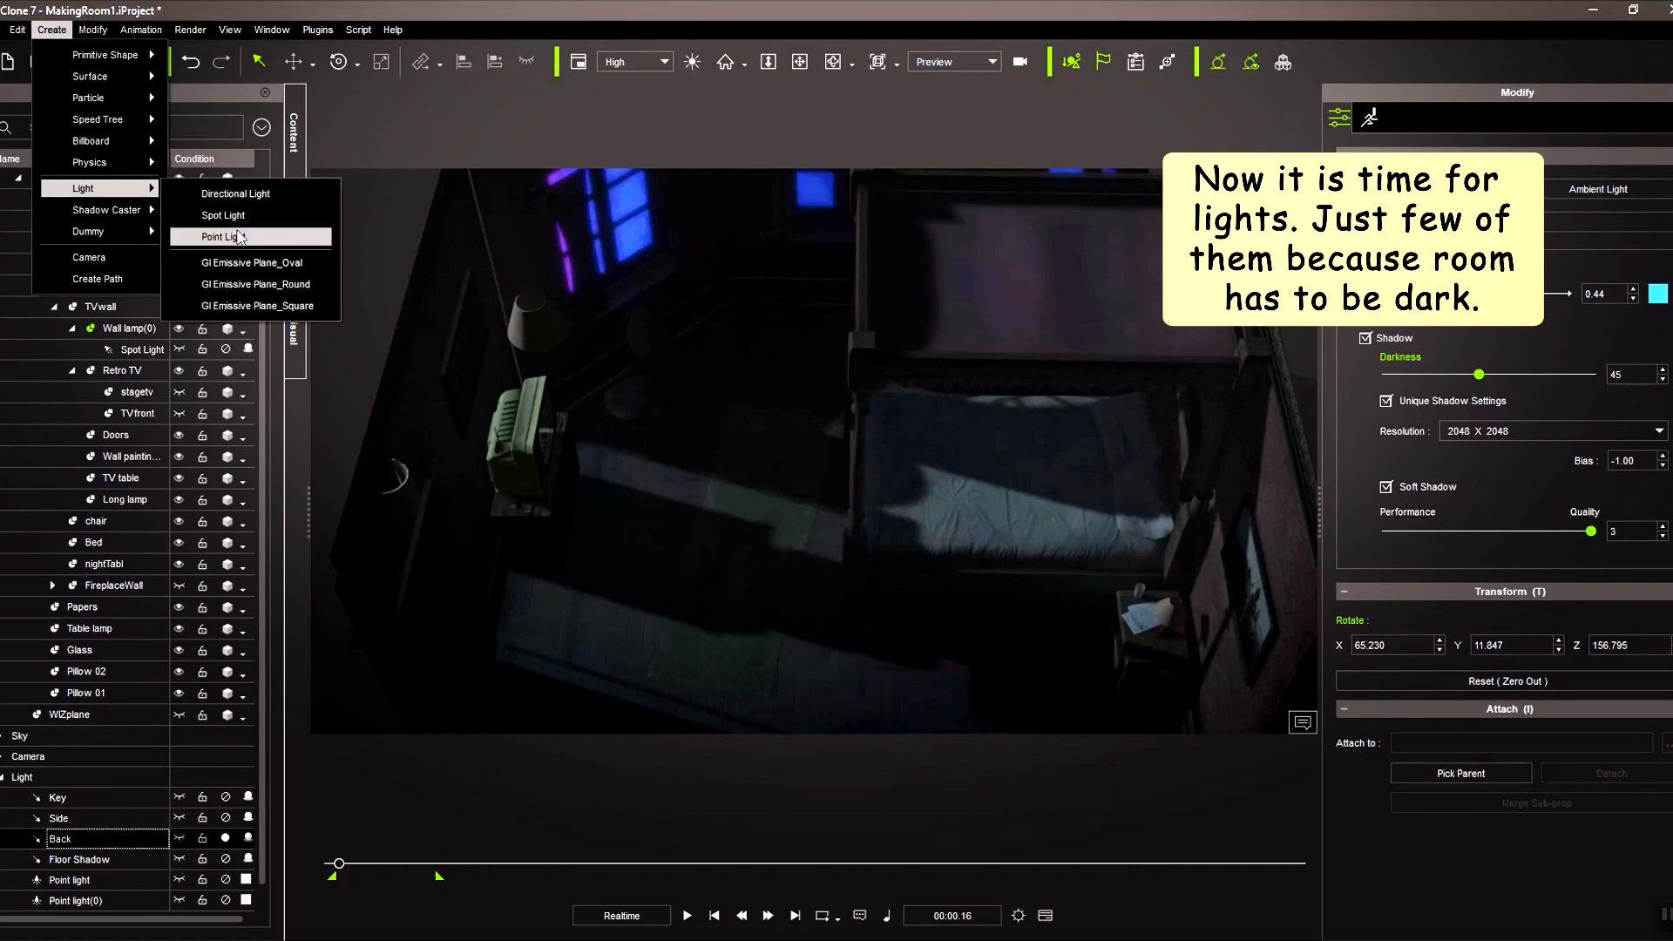
left_click(240, 238)
key("w")
left_click_drag(787, 434, 415, 420)
left_click_drag(1383, 320, 1375, 319)
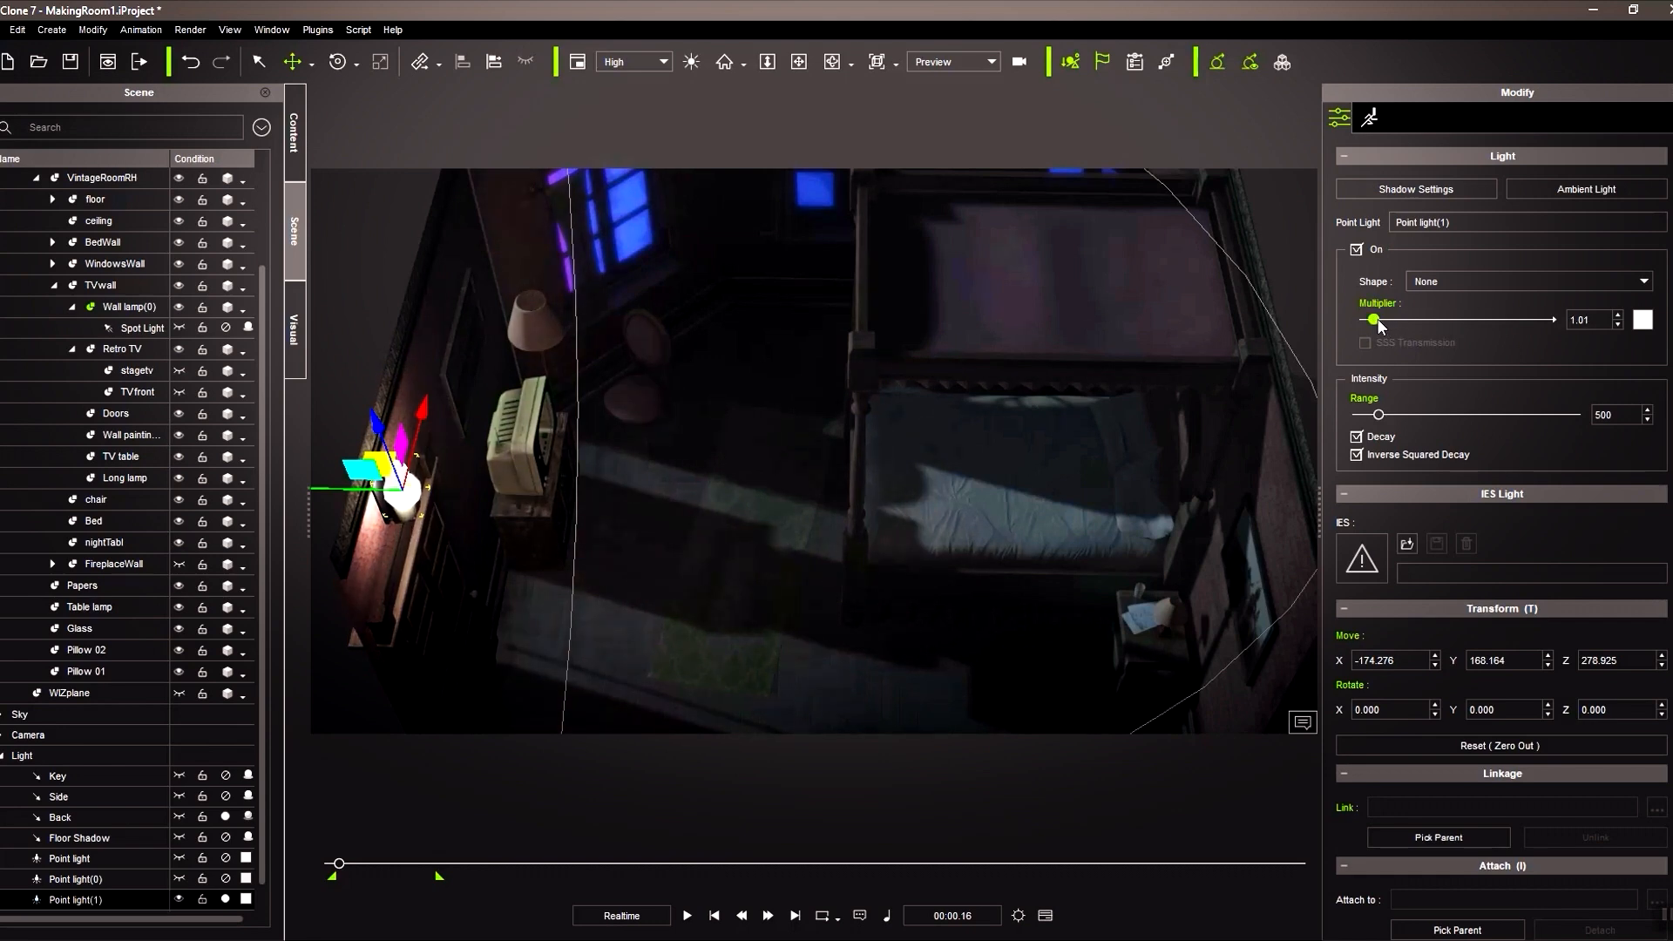
Step: Give the wall lamp's point light the colour #ffaa00, a range of 207 and a multiplier of 0.71
left_click(1644, 327)
left_click(789, 442)
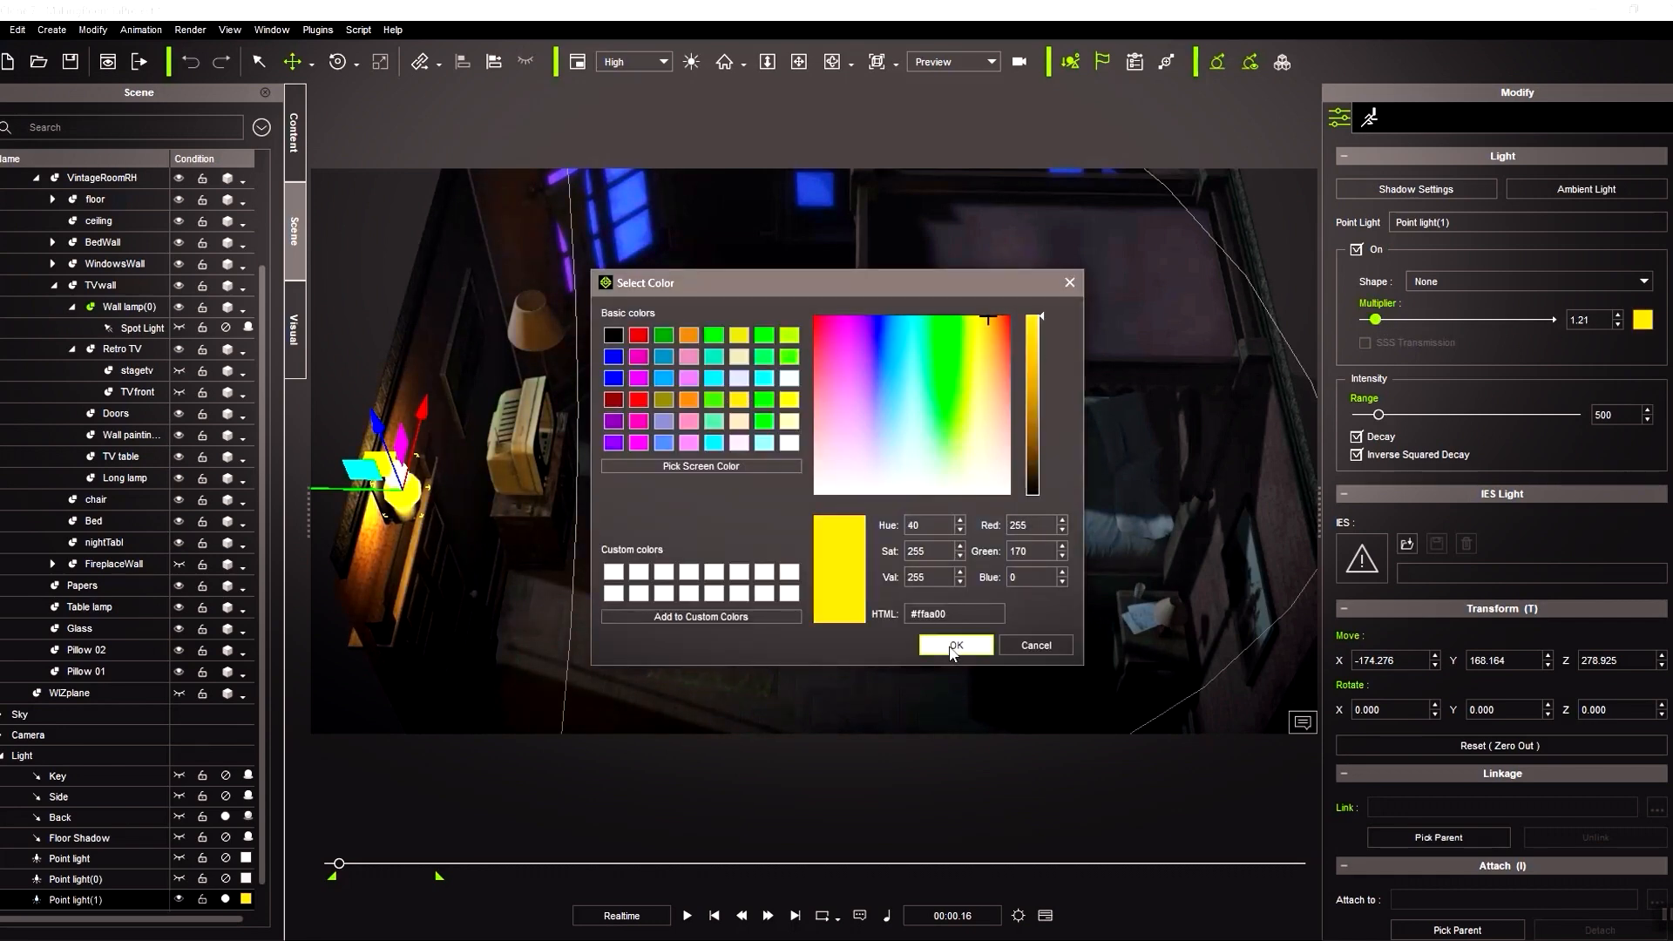
left_click(951, 652)
left_click_drag(1388, 421, 1372, 425)
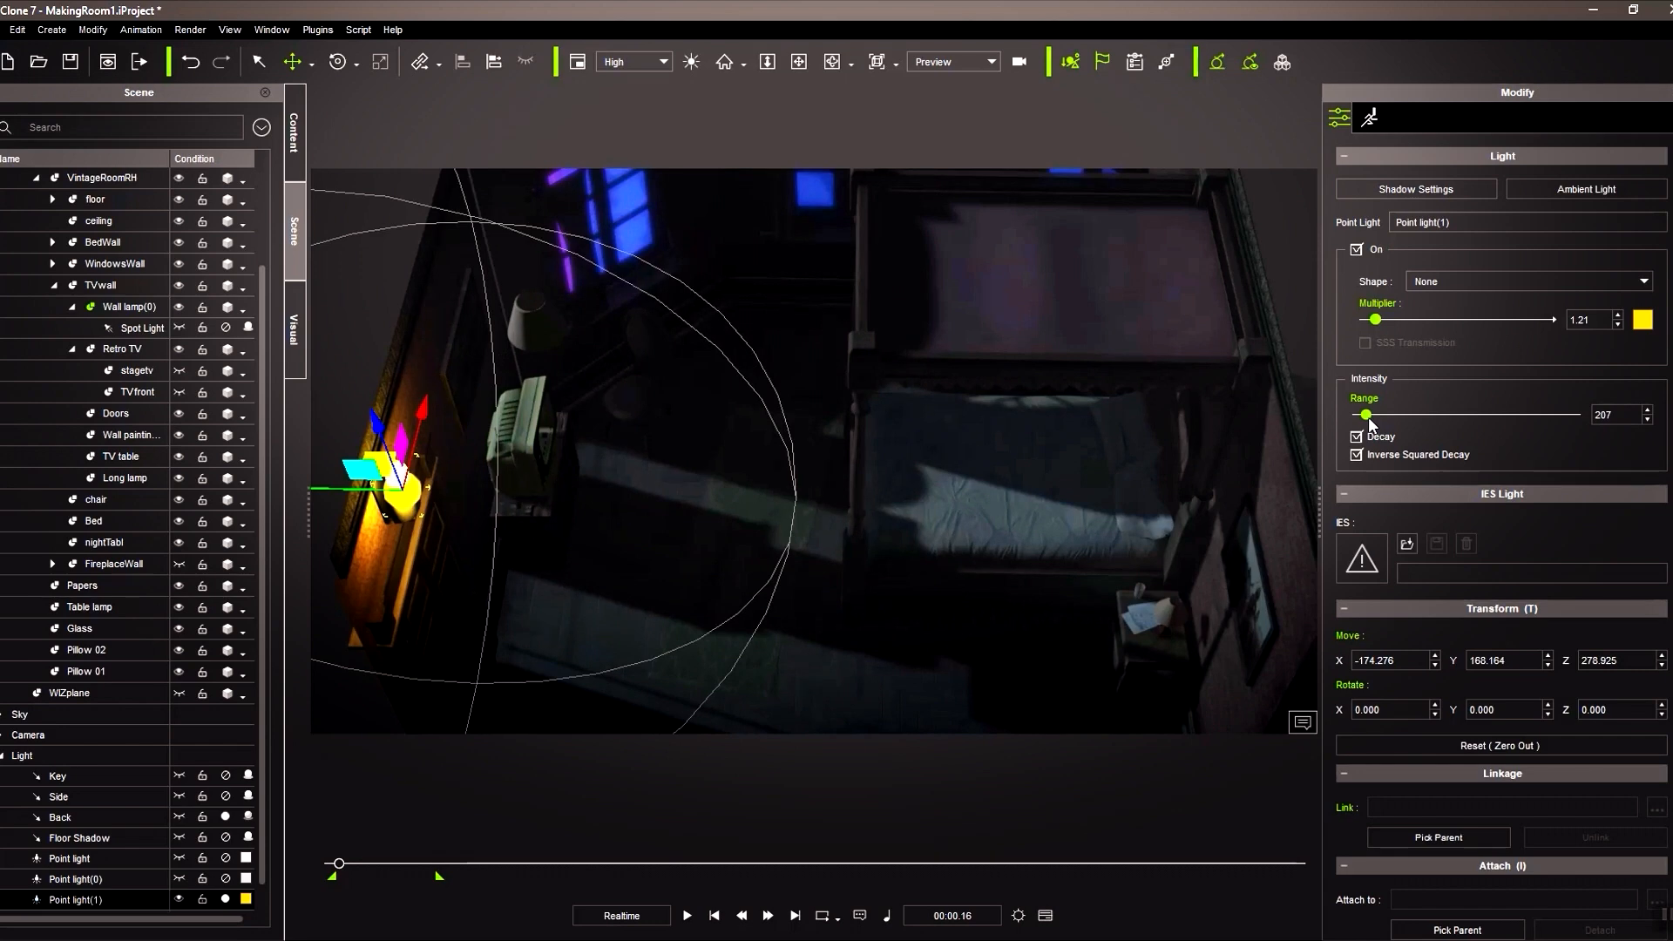
left_click_drag(1373, 328, 1372, 322)
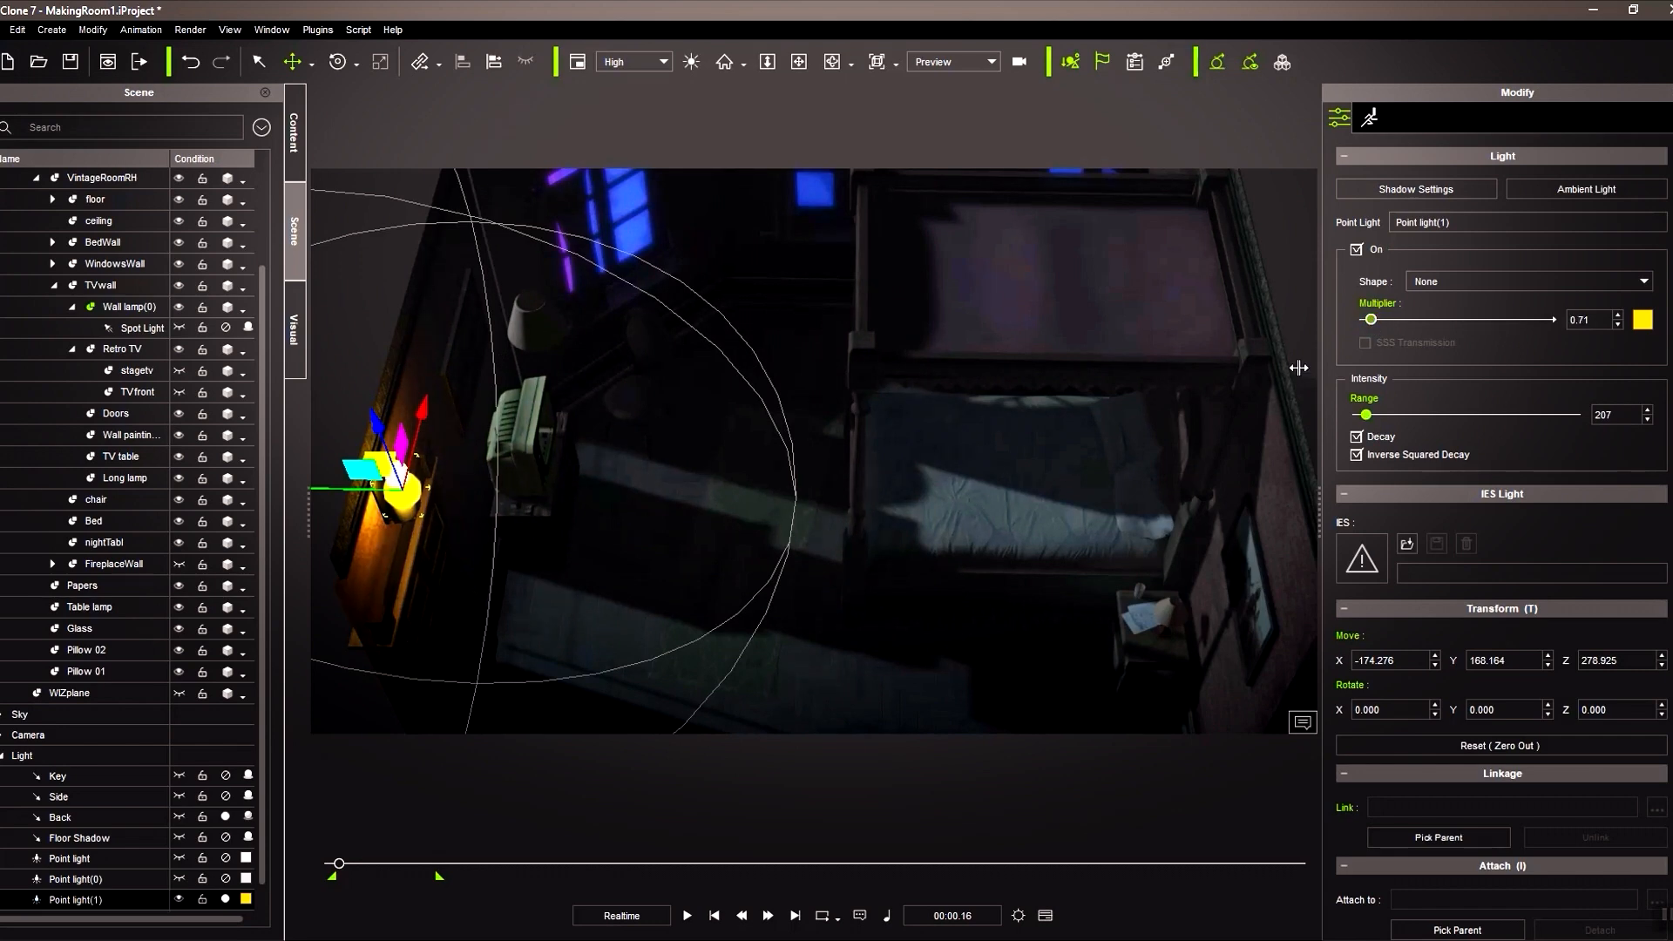
Step: Duplicate the wall lamp's point light onto the long lamp by the TV and reduce the copy's multiplier to 0.20
left_click_drag(421, 416, 542, 213, "ctrl")
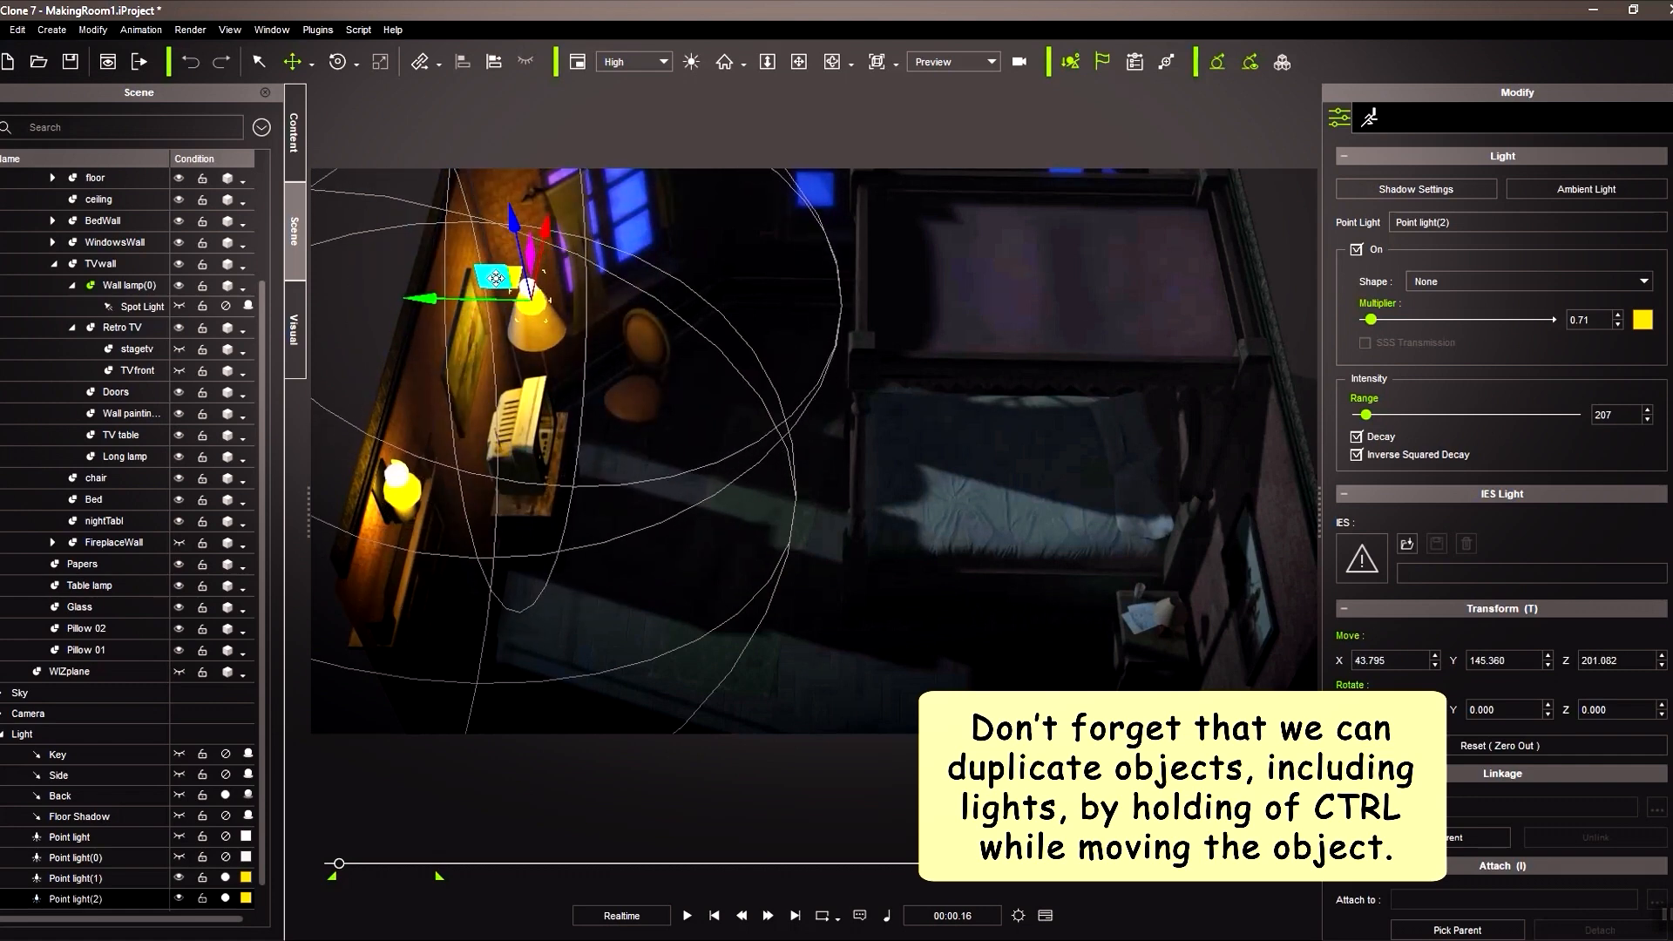
left_click(1620, 325)
left_click(1618, 315)
left_click_drag(1374, 320, 1367, 320)
Step: Duplicate the long lamp's point light onto the bedside table lamp, shrink its range and give it a nearly white colour
left_click_drag(516, 265, 1127, 584, "ctrl")
left_click_drag(1367, 415, 1359, 415)
left_click(1643, 320)
left_click(982, 444)
left_click(957, 645)
Step: Change the colour of the long lamp's point light to a pale yellow, about #fff47b
left_click(530, 290)
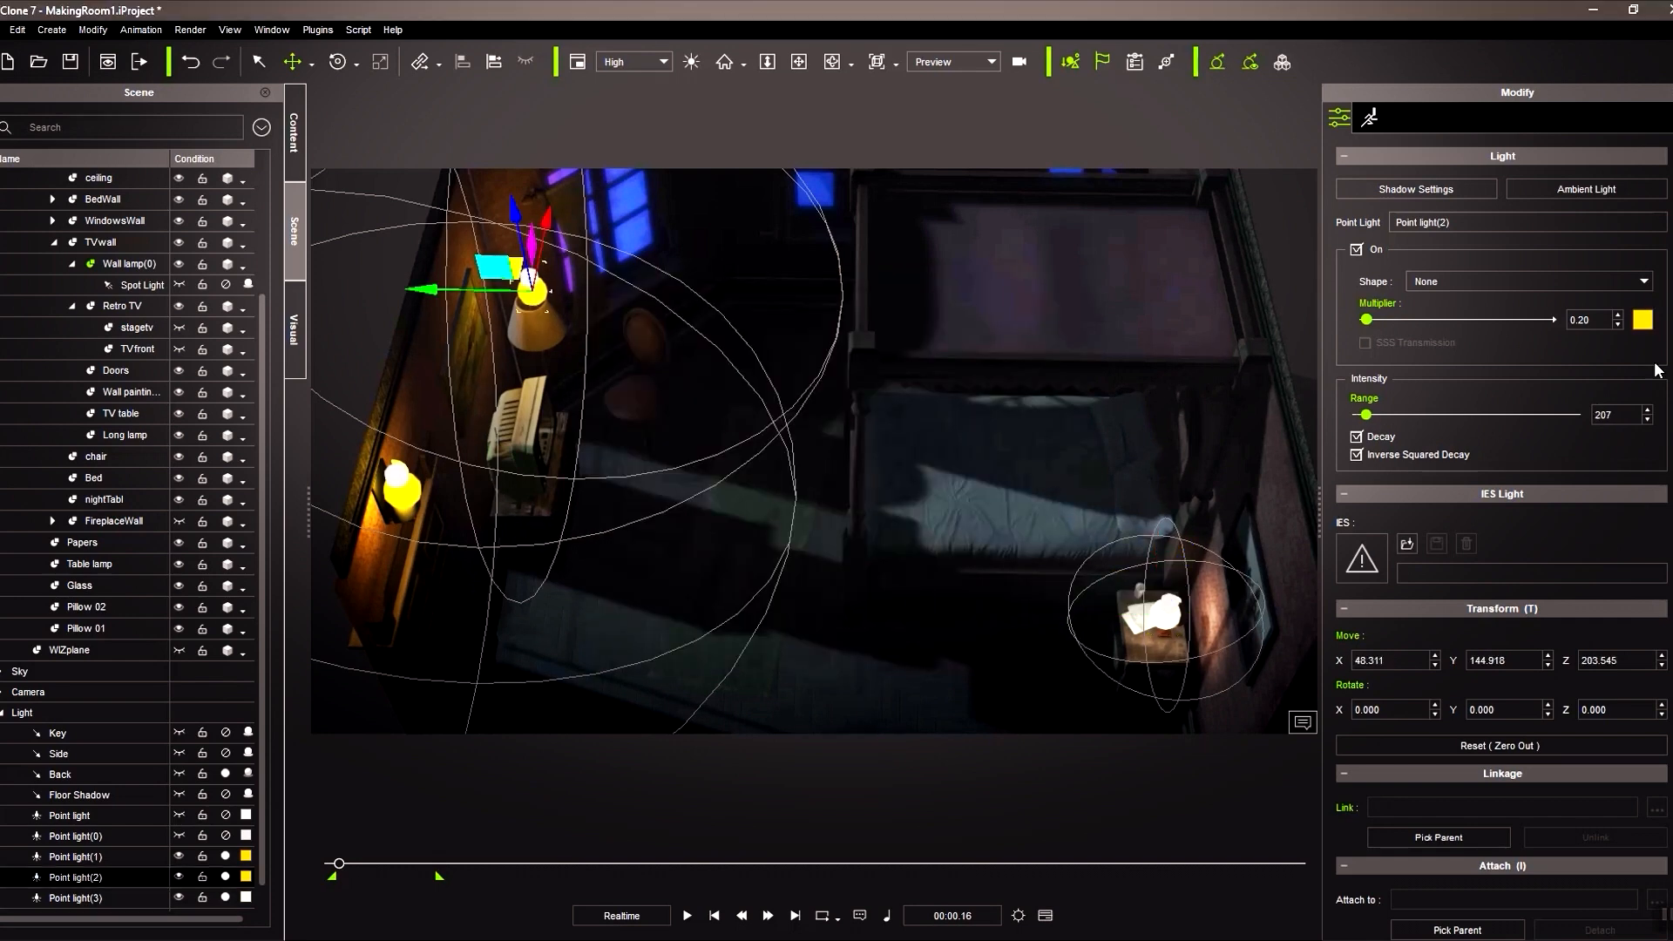
left_click(1643, 320)
left_click(979, 454)
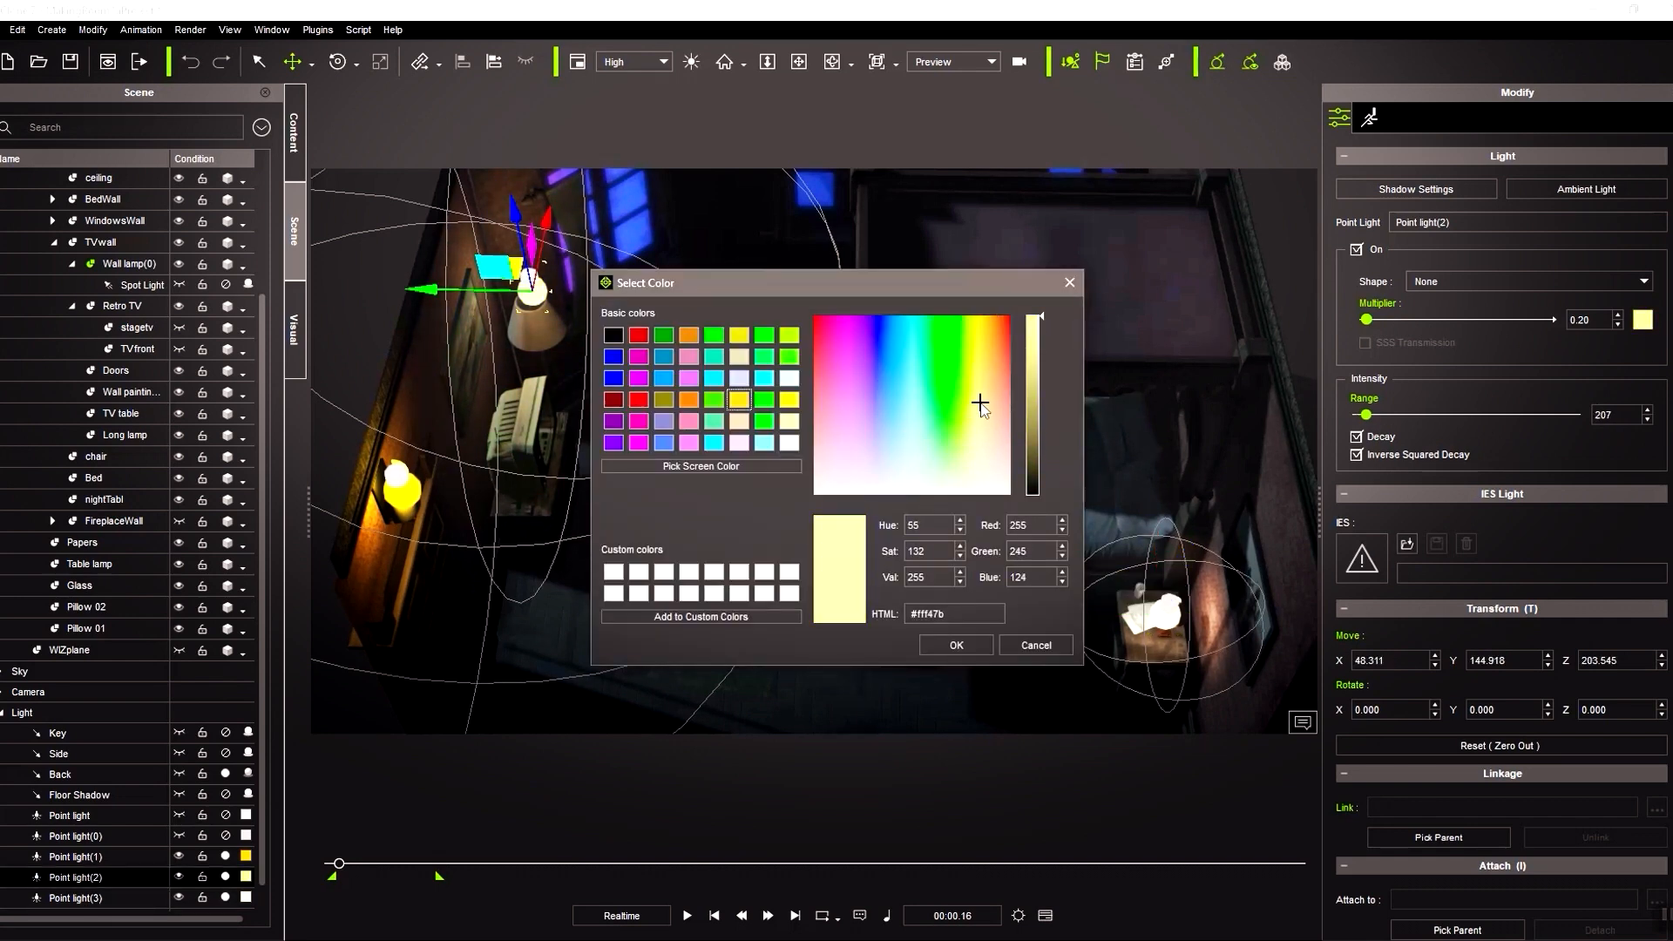
left_click(957, 645)
Step: Duplicate a point light into the middle of the room at about X 123, Y -188, Z 121 and colour it blue
right_click_drag(907, 436, 776, 515)
left_click_drag(658, 638, 884, 317, "ctrl")
right_click_drag(886, 319, 1025, 224)
left_click_drag(903, 204, 874, 330)
left_click(1645, 324)
left_click(668, 381)
left_click(957, 645)
left_click_drag(880, 397, 888, 354)
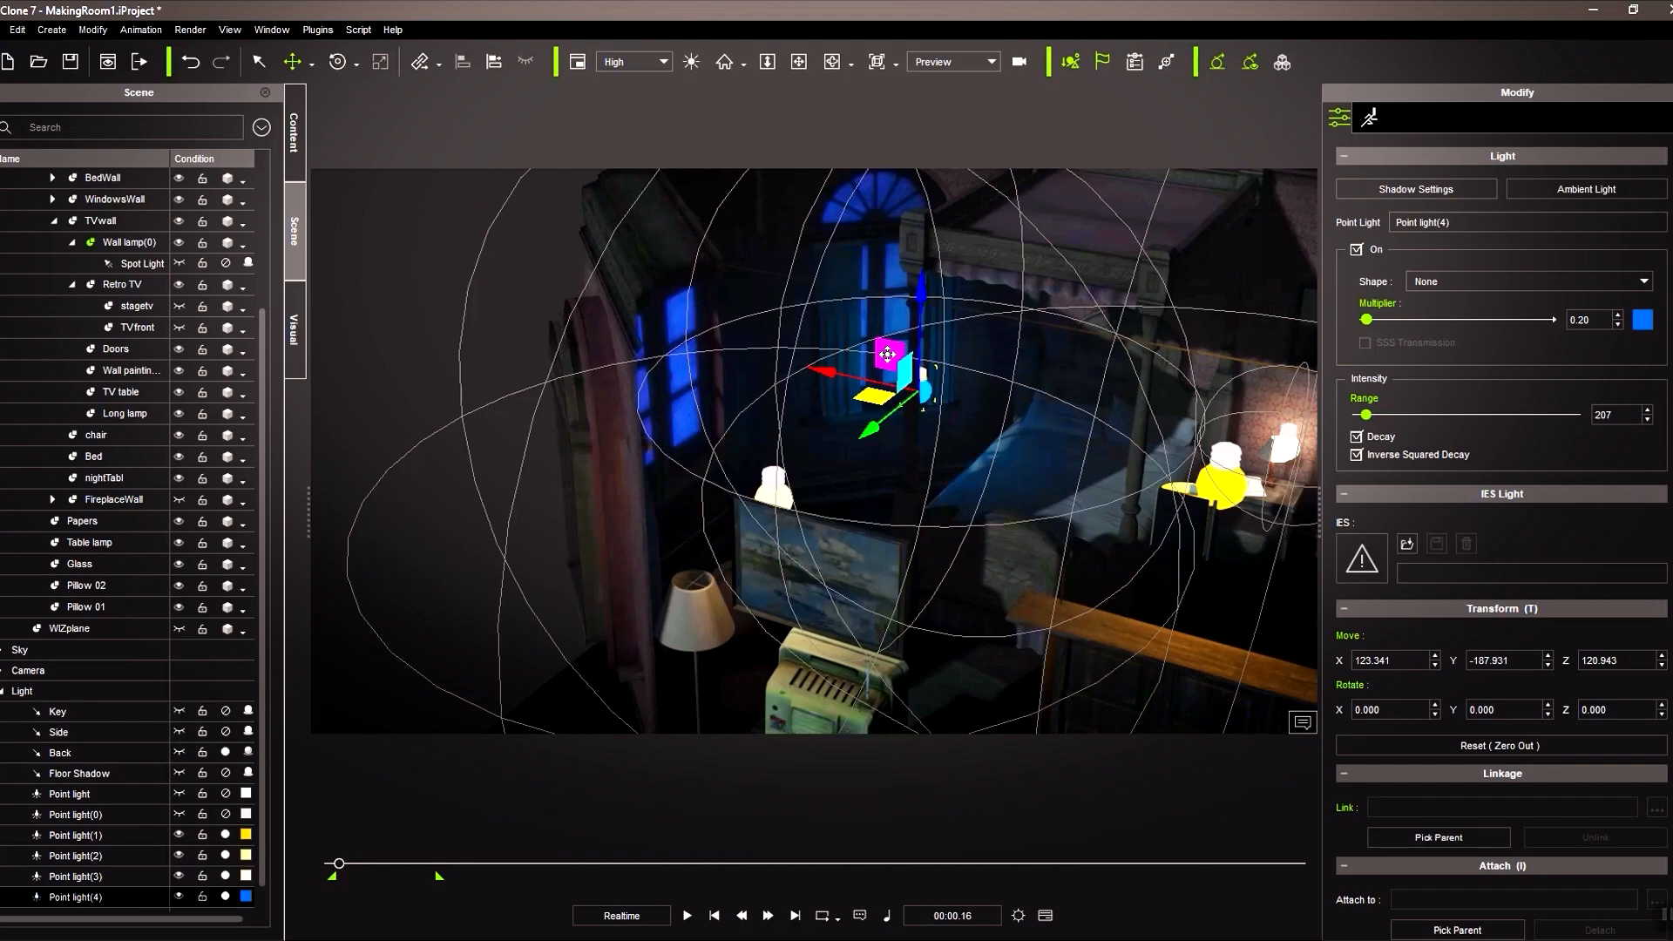
Step: Hide Point light(1), Point light(2), Point light(3) and Point light(4) in the scene list
left_click(179, 835)
left_click(179, 856)
left_click(179, 877)
left_click(179, 897)
right_click_drag(1065, 689, 728, 601)
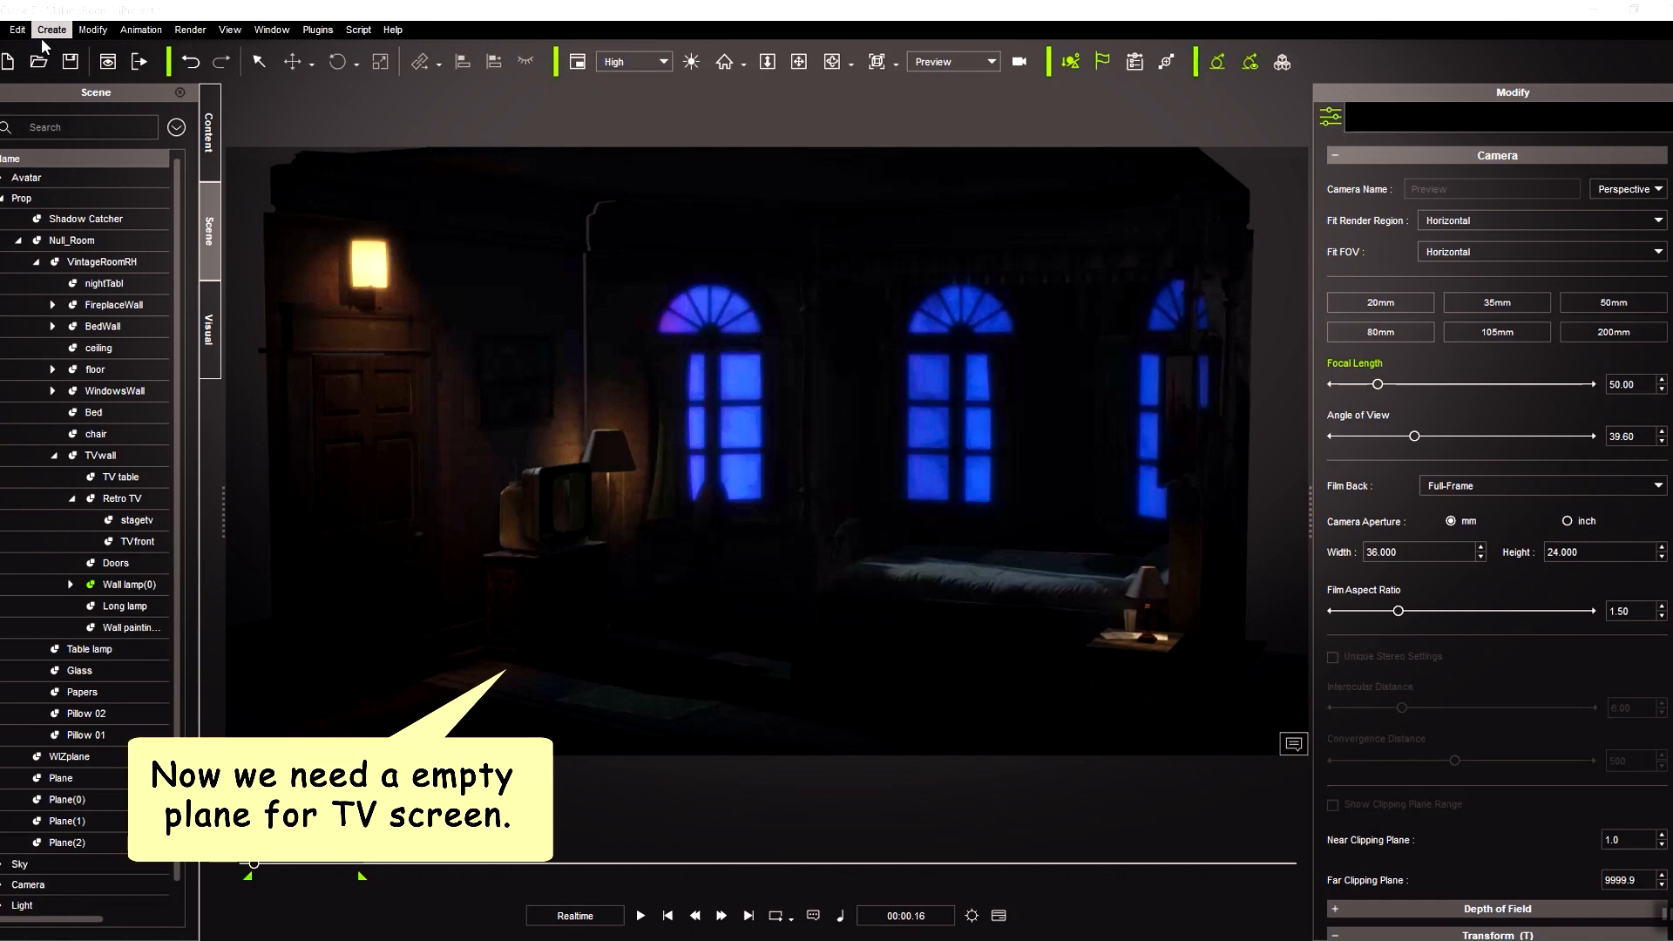
Step: Create a plane surface for the TV screen, move it near the TV and scale it down
left_click(45, 32)
mouse_move(105, 74)
left_click(205, 148)
left_click_drag(747, 565, 741, 504)
key("r")
left_click_drag(752, 609, 859, 732)
Step: Rotate the plane about 90° around X and fit it onto the retro TV's screen at about X 0, Y 145, Z 108
key("e")
left_click_drag(844, 586, 760, 494)
key("w")
left_click_drag(720, 570, 623, 712)
key("r")
key("w")
left_click_drag(566, 410, 584, 446)
Step: Duplicate the TV screen plane to get a second plane for the TV character
key("r")
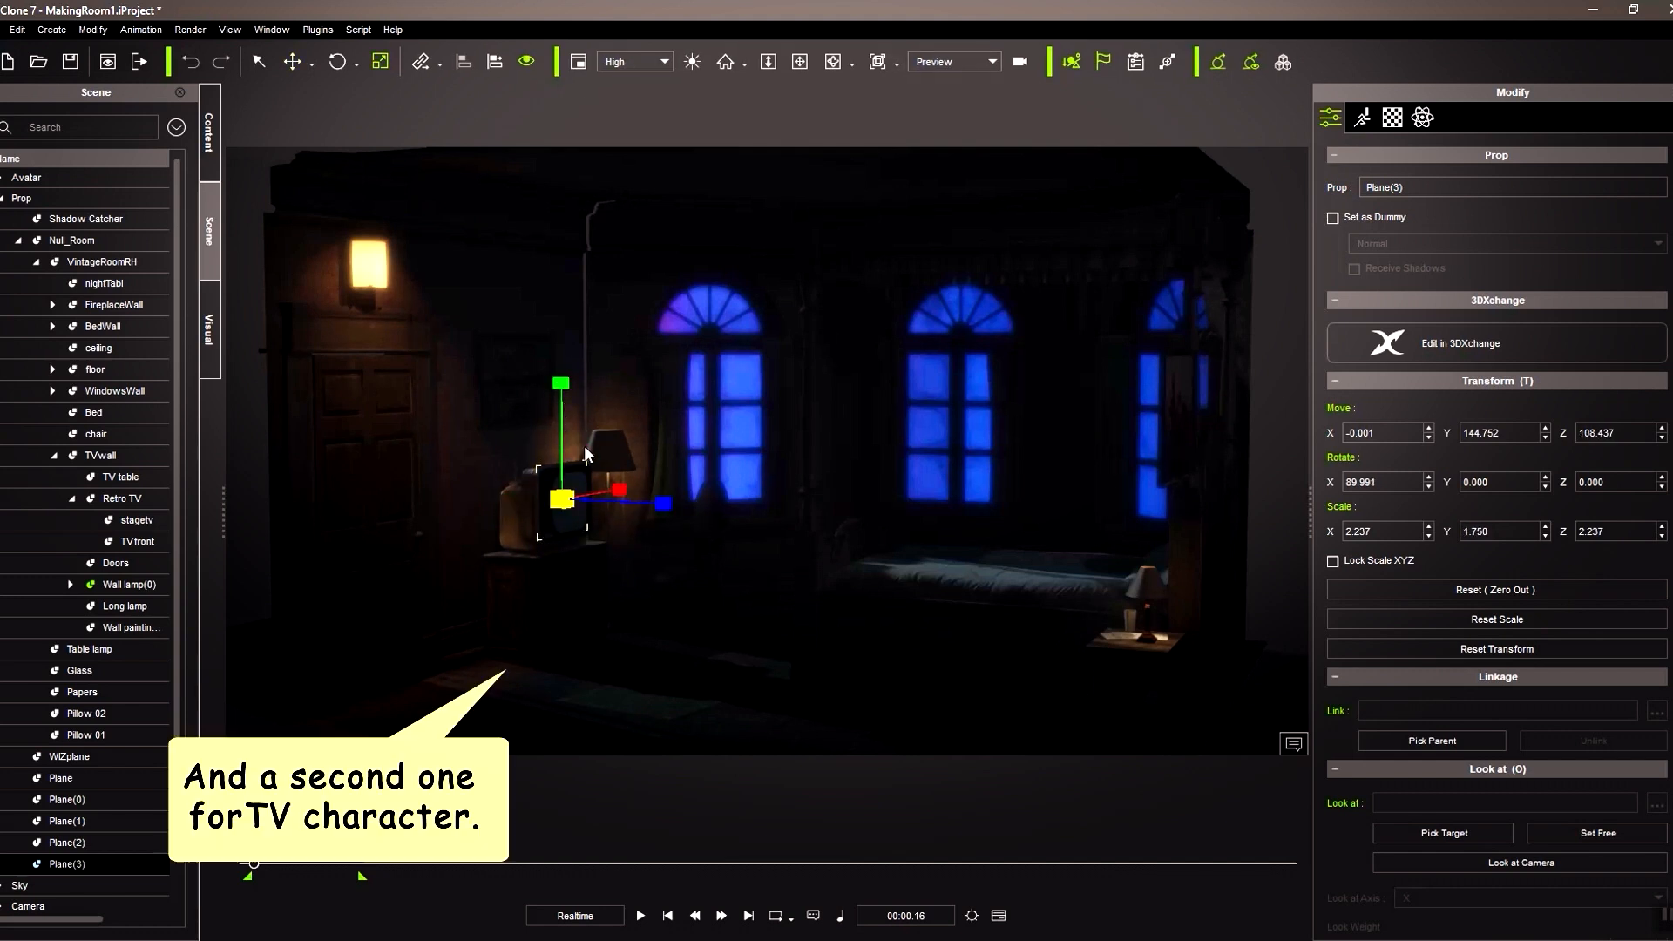
key("w")
left_click_drag(478, 504, 558, 509, "ctrl")
Step: Load the Stage image as the base colour texture of Plane(3), the TV screen plane
left_click(568, 518)
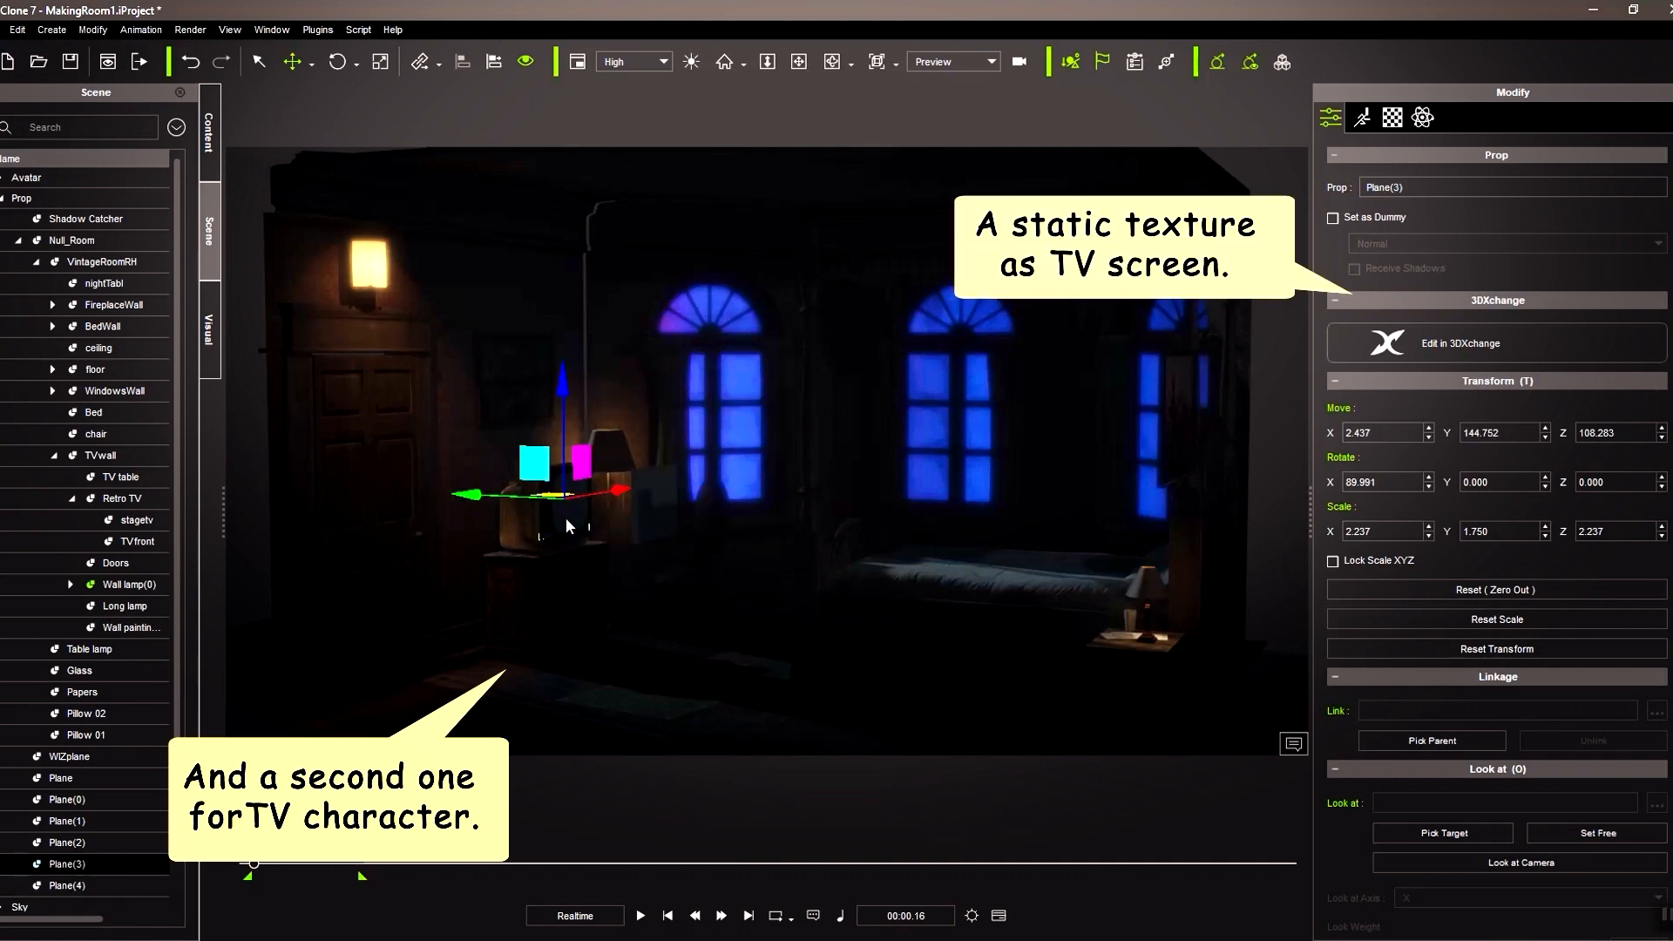
left_click(1393, 116)
left_click(1436, 308)
double_click(1435, 307)
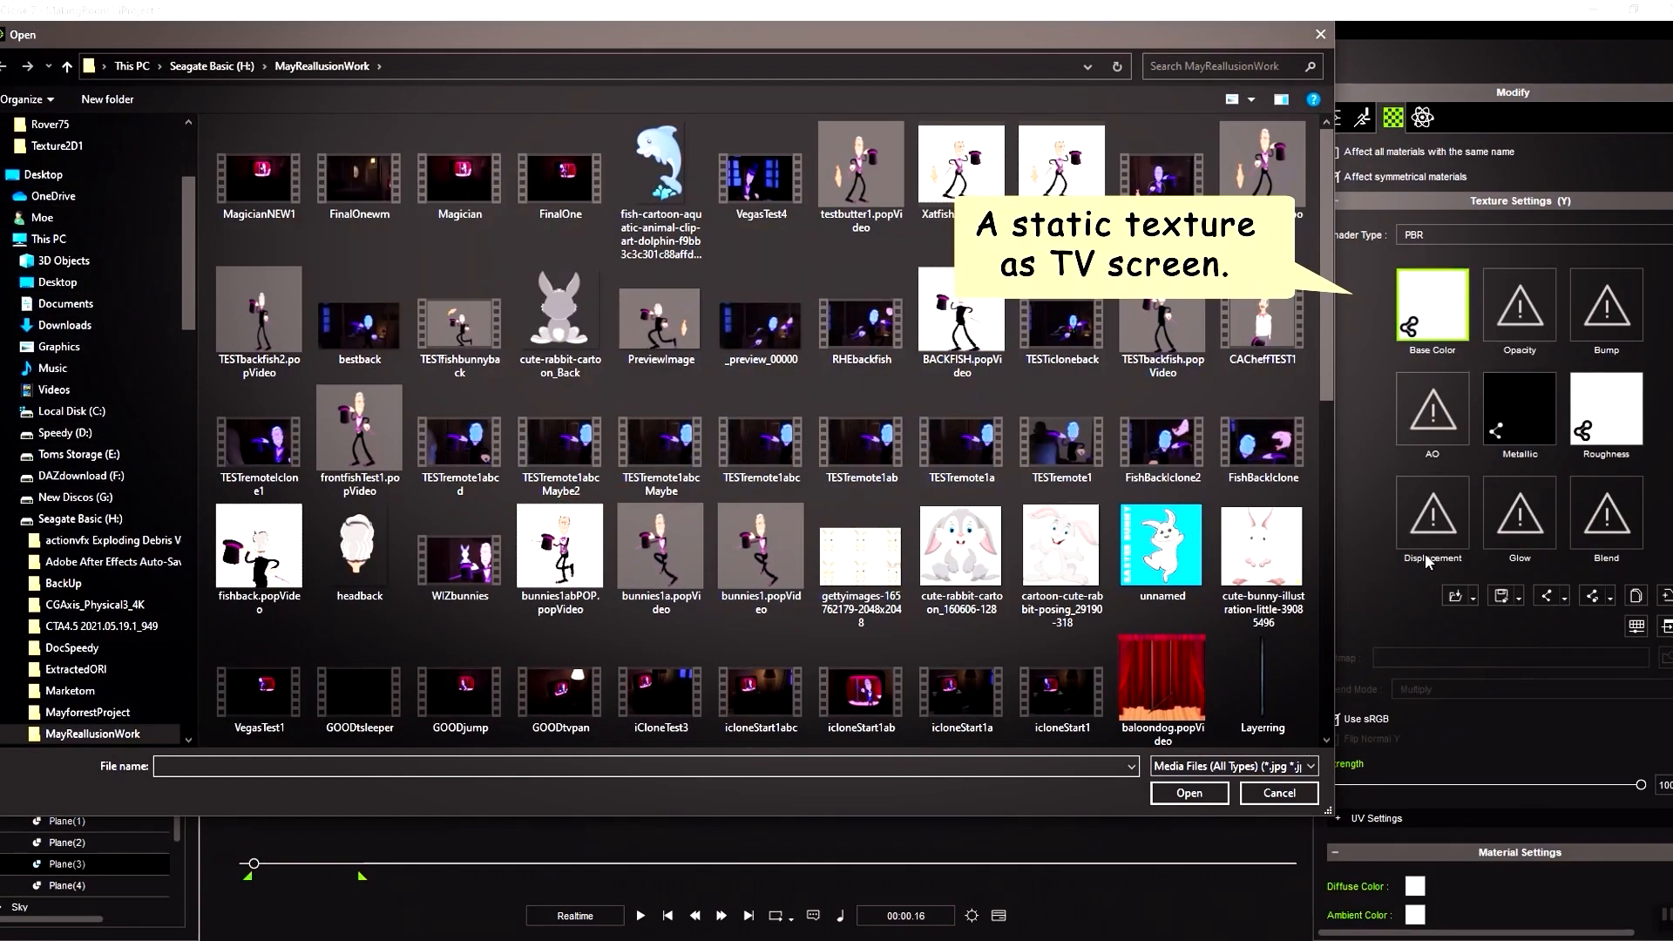
scroll(953, 461, "down", 5)
left_click(952, 462)
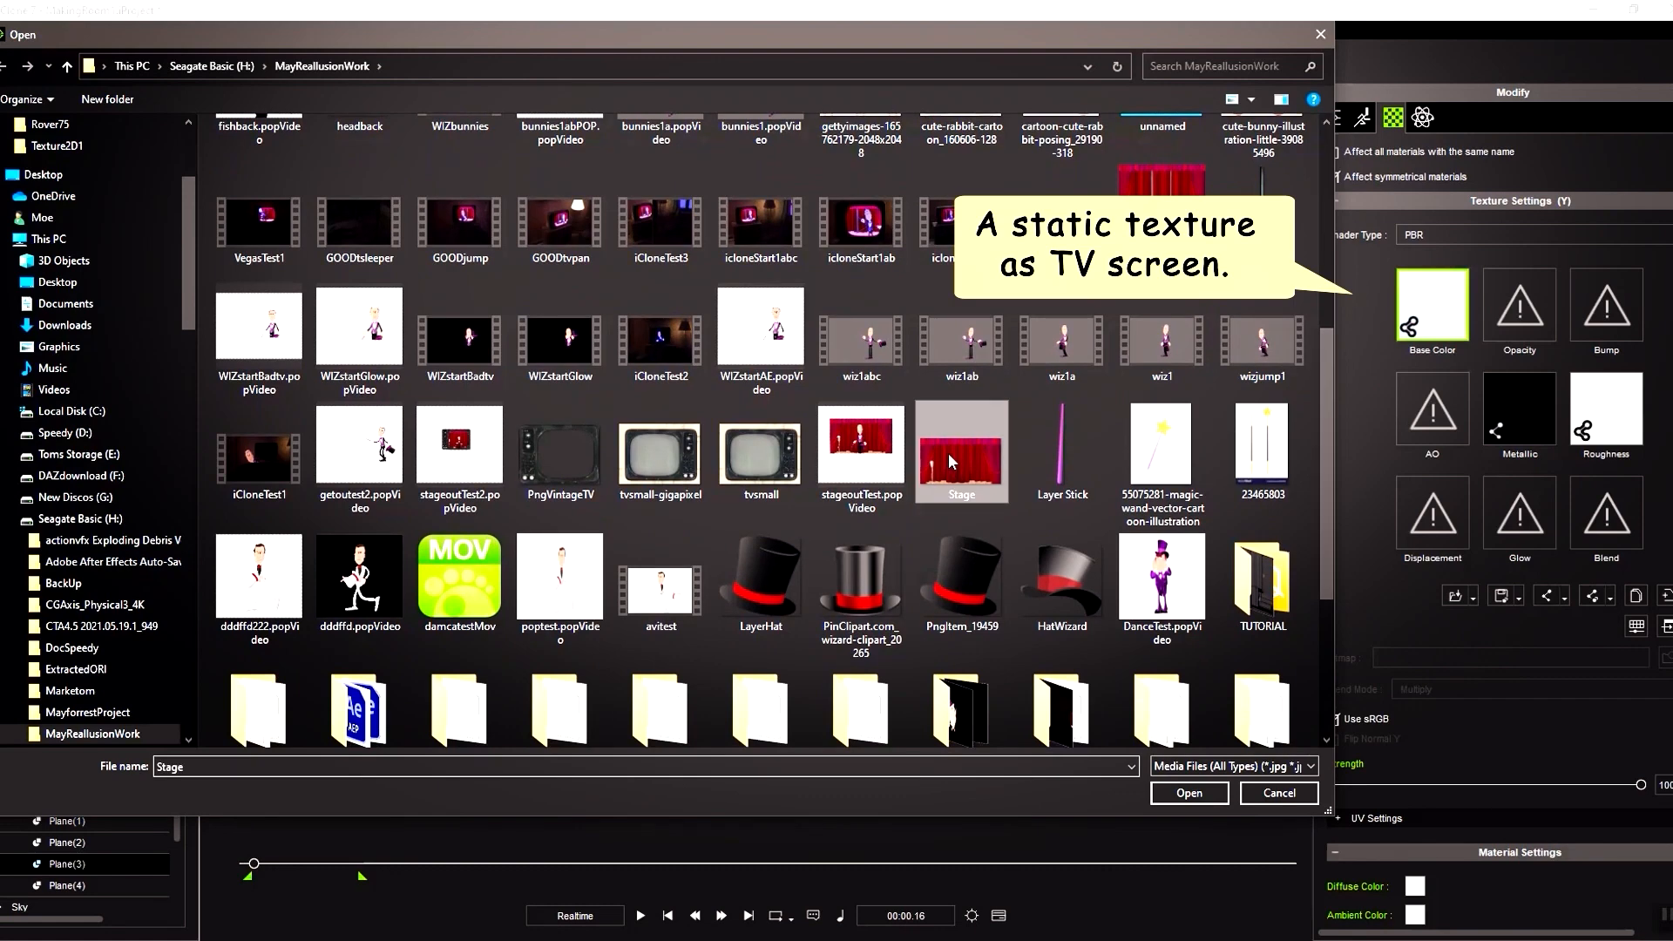
left_click(1188, 795)
left_click(771, 493)
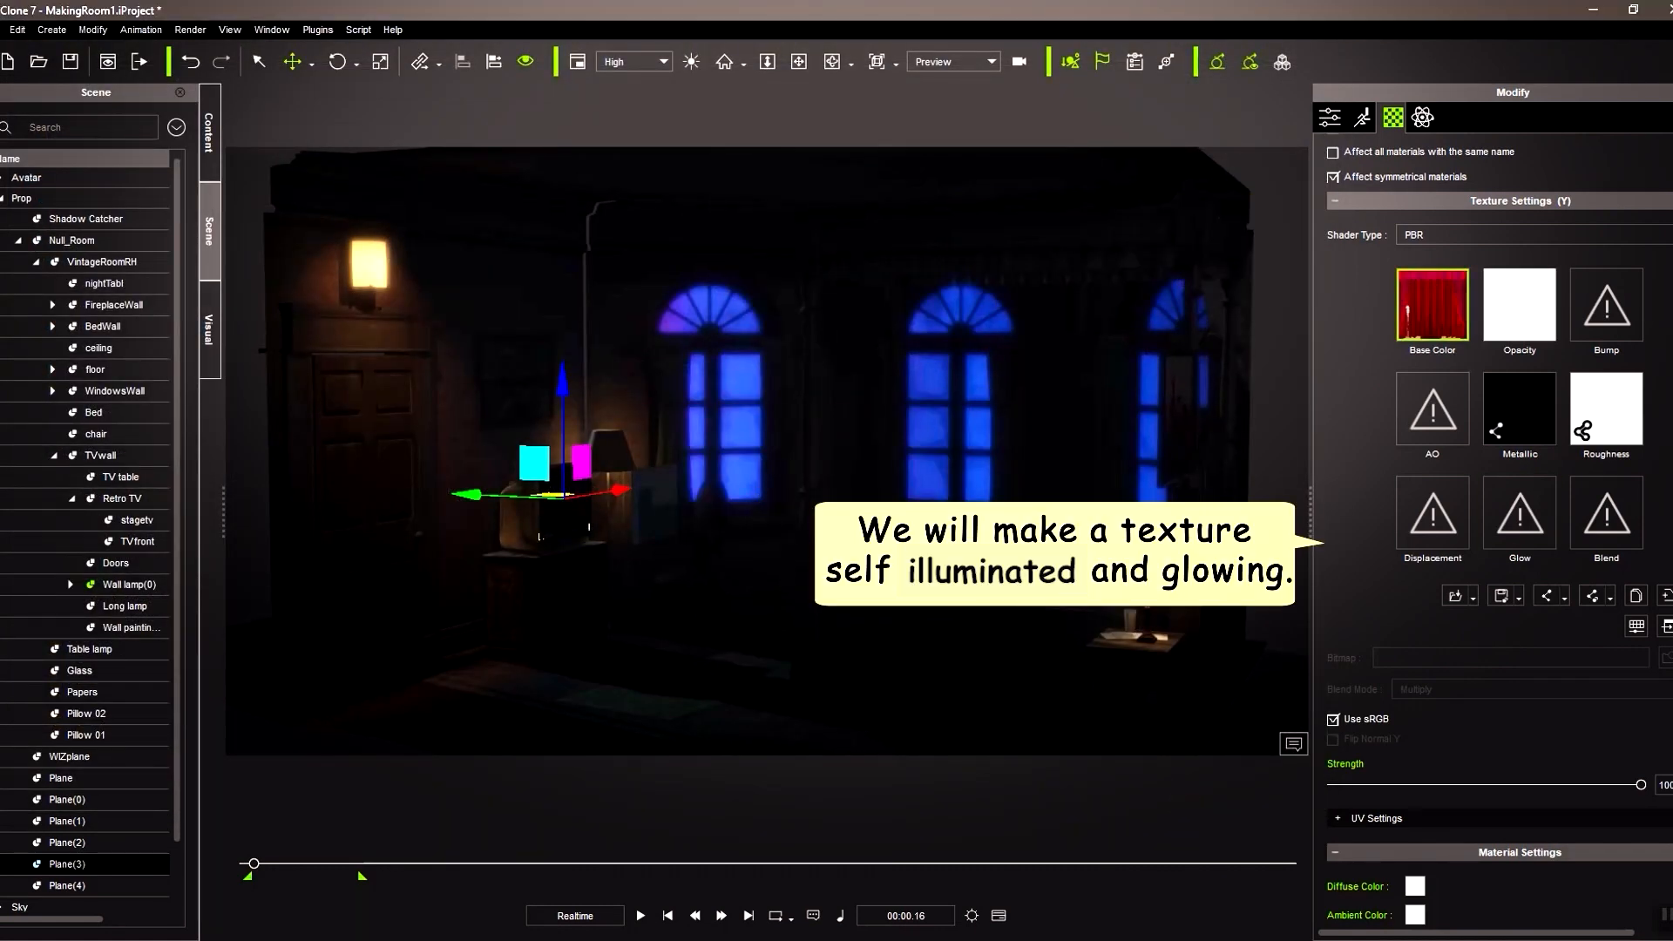
Step: Set the TV screen material's self illumination to 100 and load the desert-sun image as its glow texture
scroll(1495, 523, "down", 6)
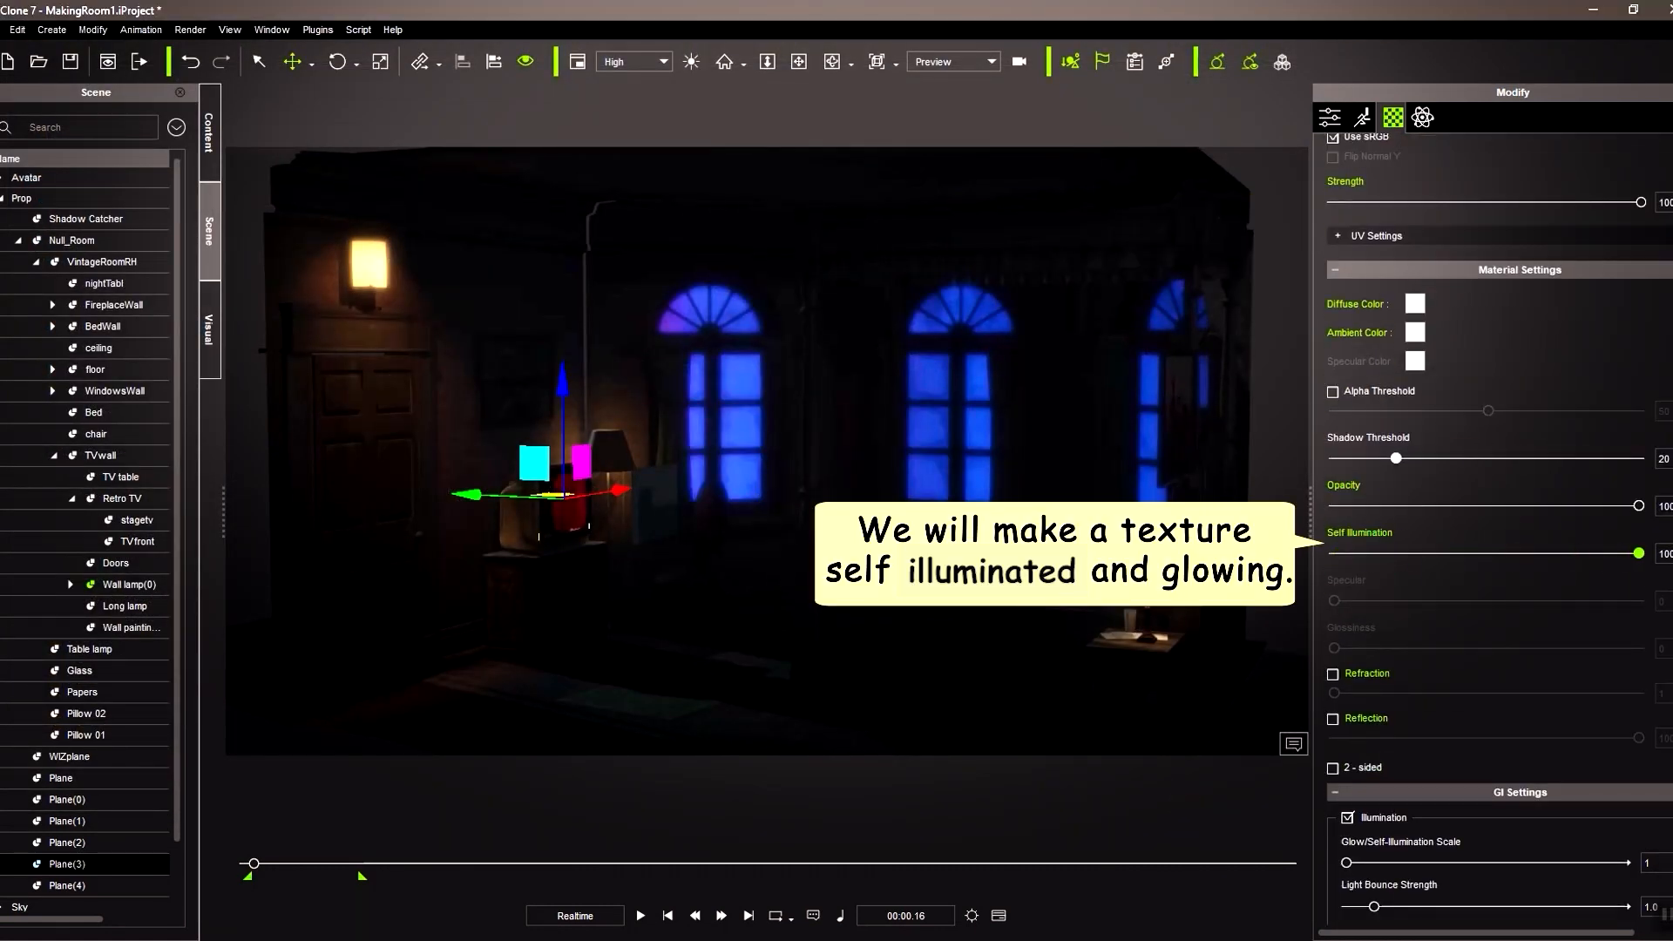
scroll(1495, 523, "up", 6)
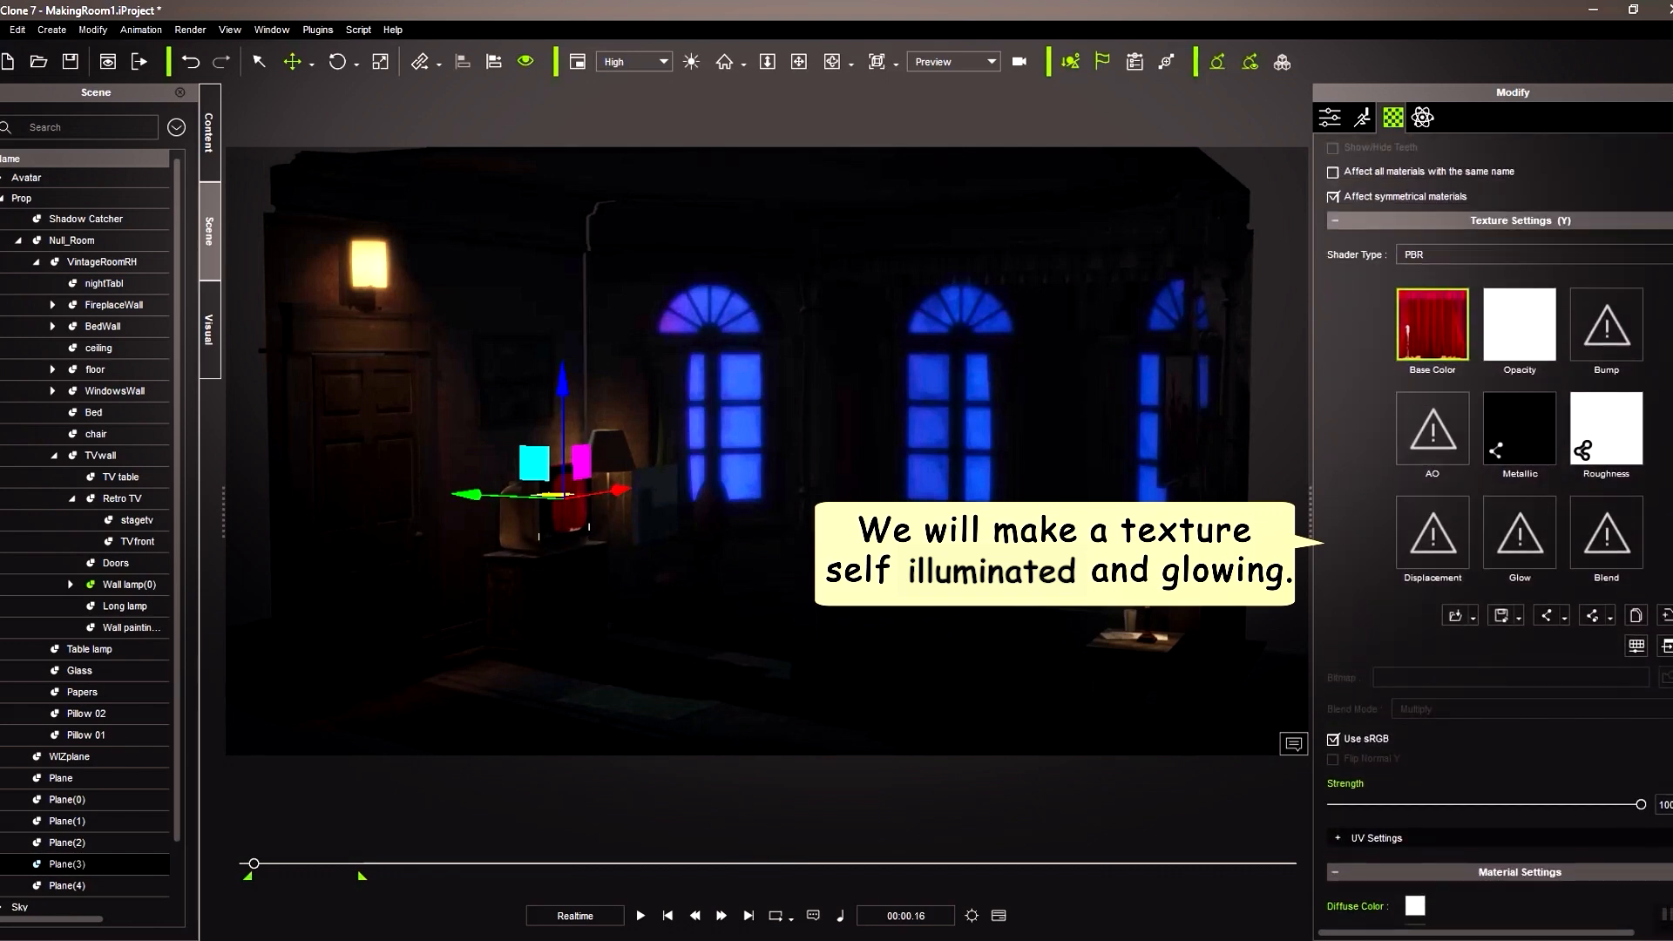
double_click(1527, 522)
left_click(766, 276)
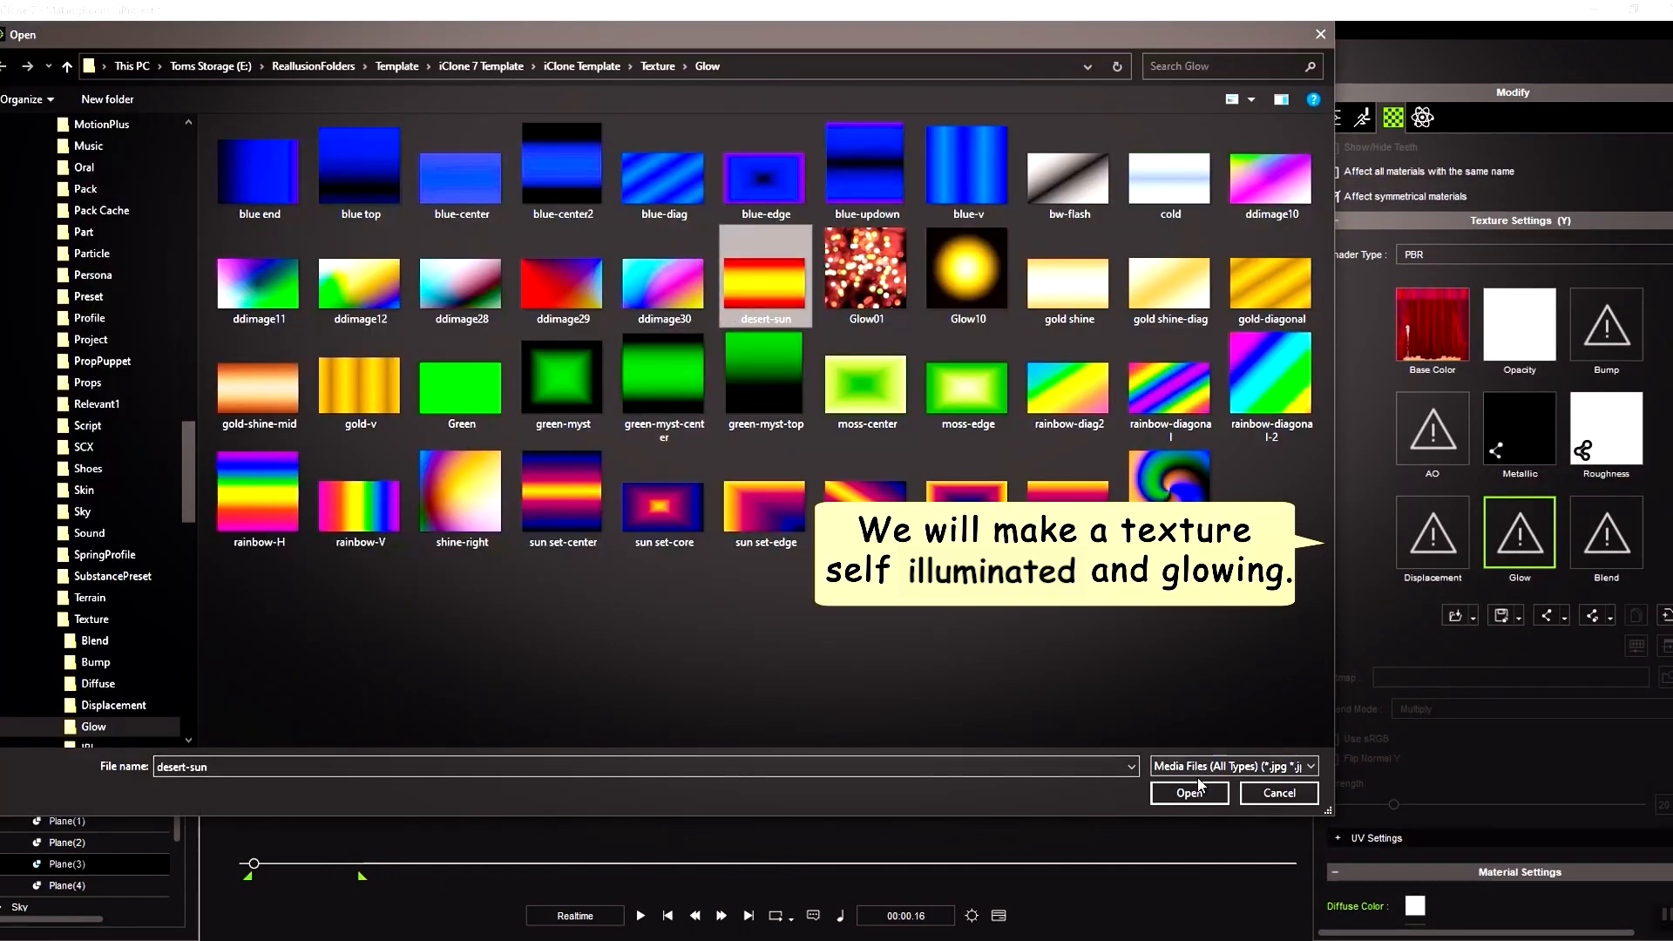
left_click(1186, 791)
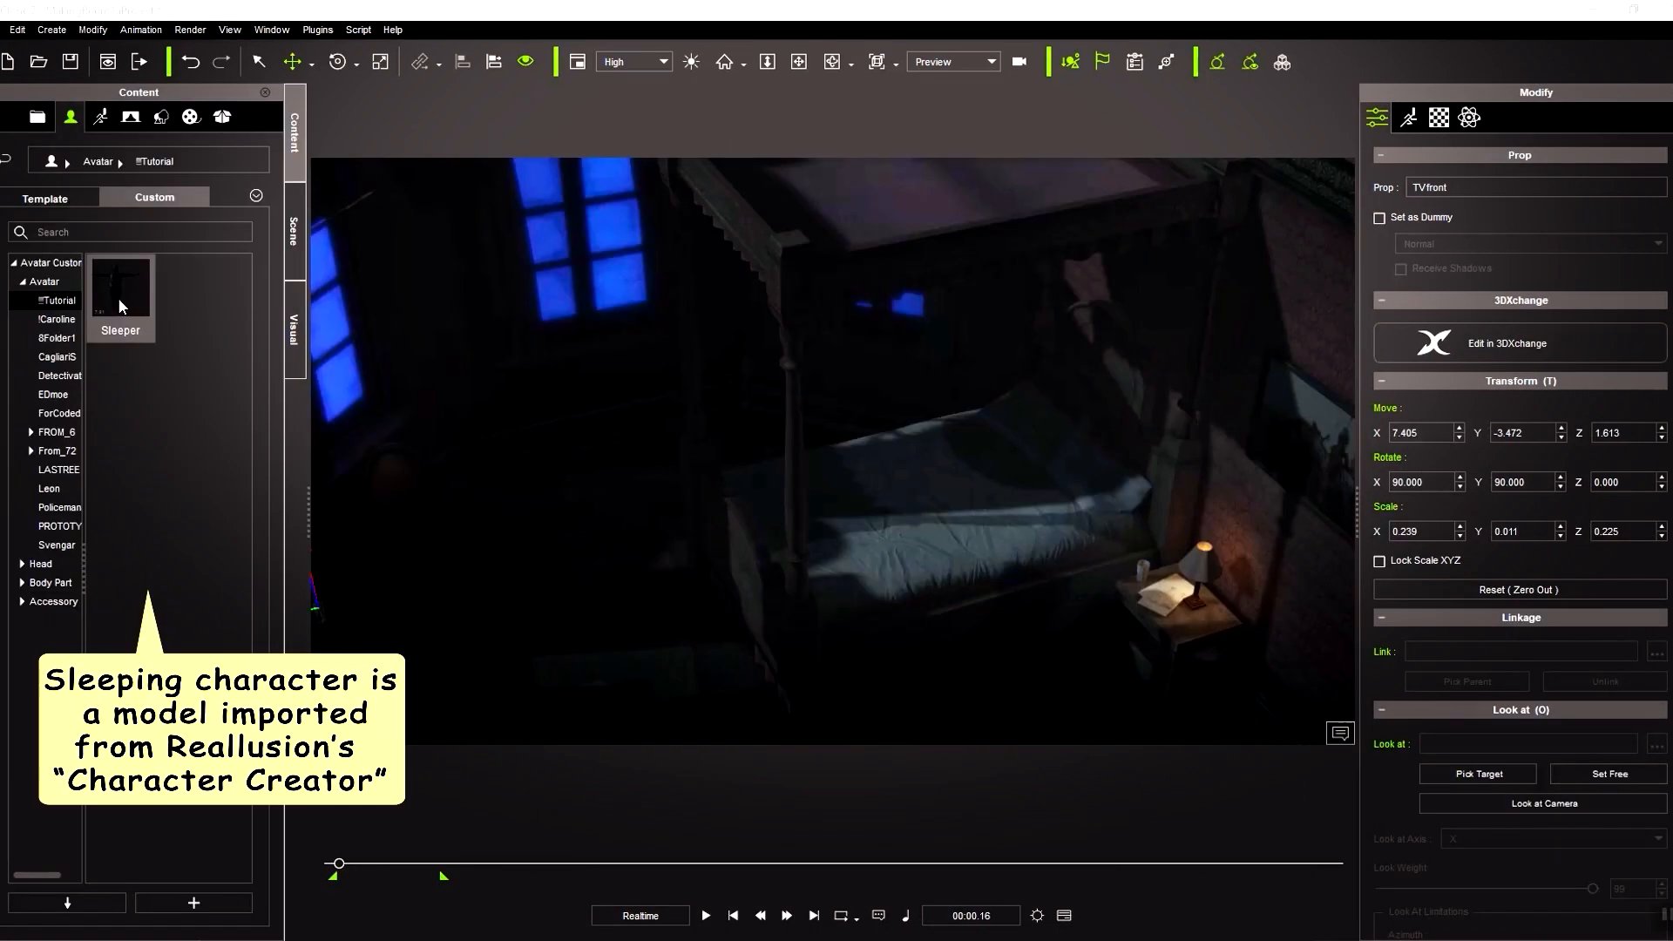
Step: Load the Sleeper avatar into the scene, rotate it to lie down and move it onto the bed
double_click(120, 301)
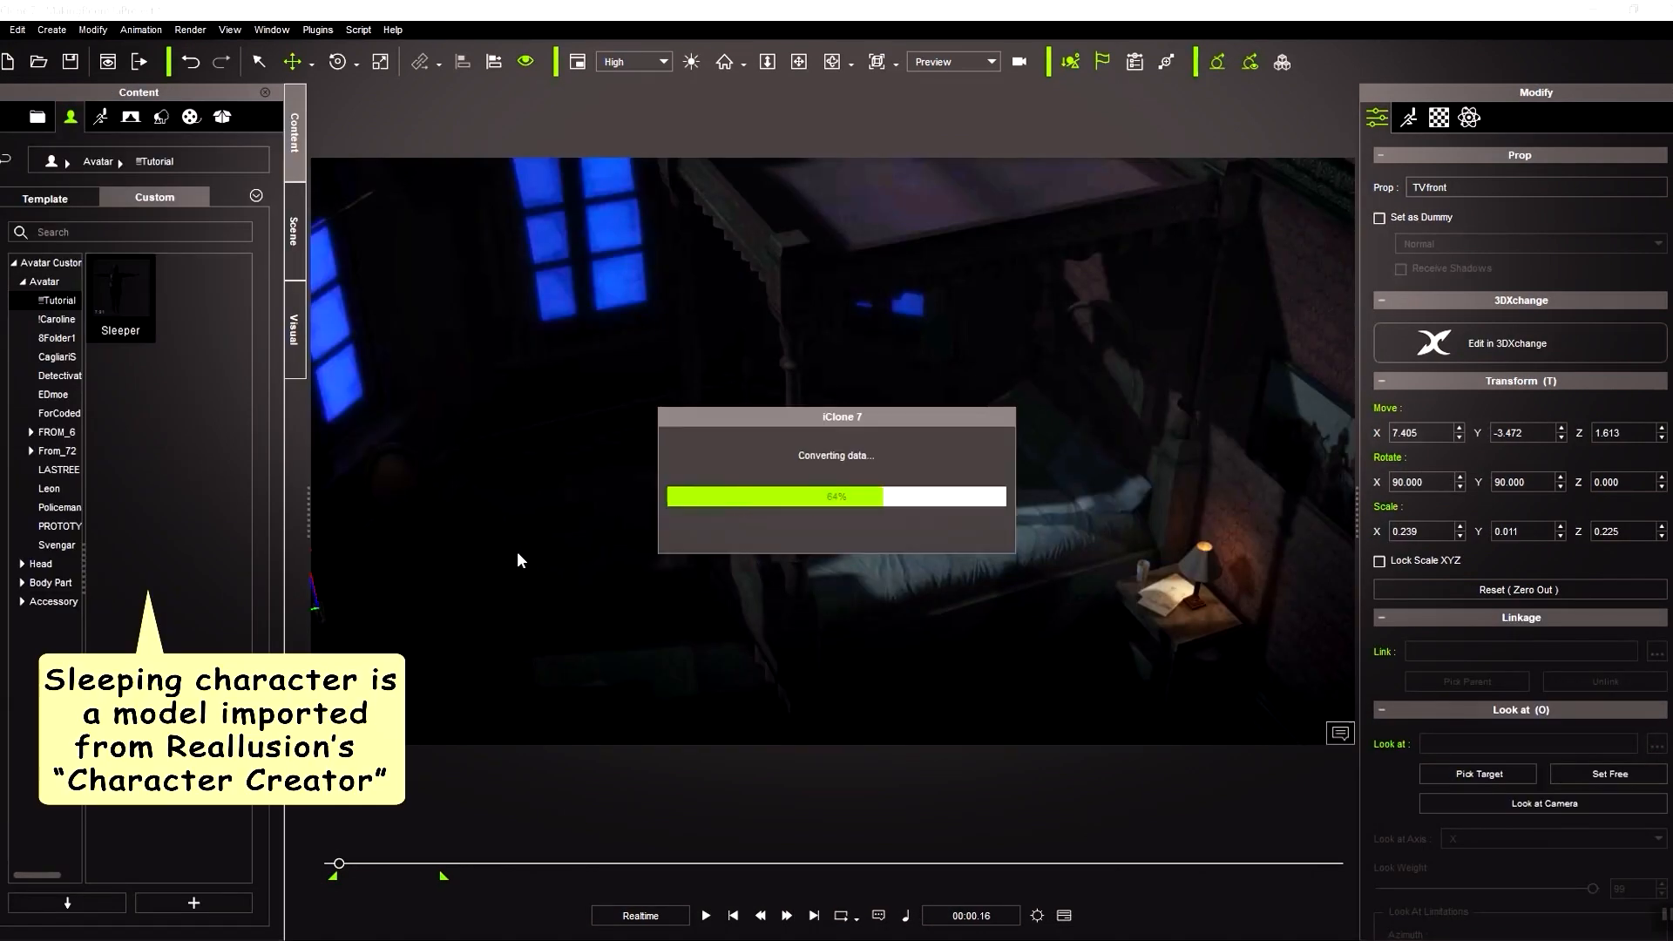
key("e")
left_click_drag(726, 710, 721, 628)
key("w")
left_click_drag(598, 673, 764, 490)
Step: Start Edit Motion Layer in IK mode for the Sleeper and reposition its left shoulder and arm
left_click(1407, 120)
left_click(1518, 317)
left_click(177, 482)
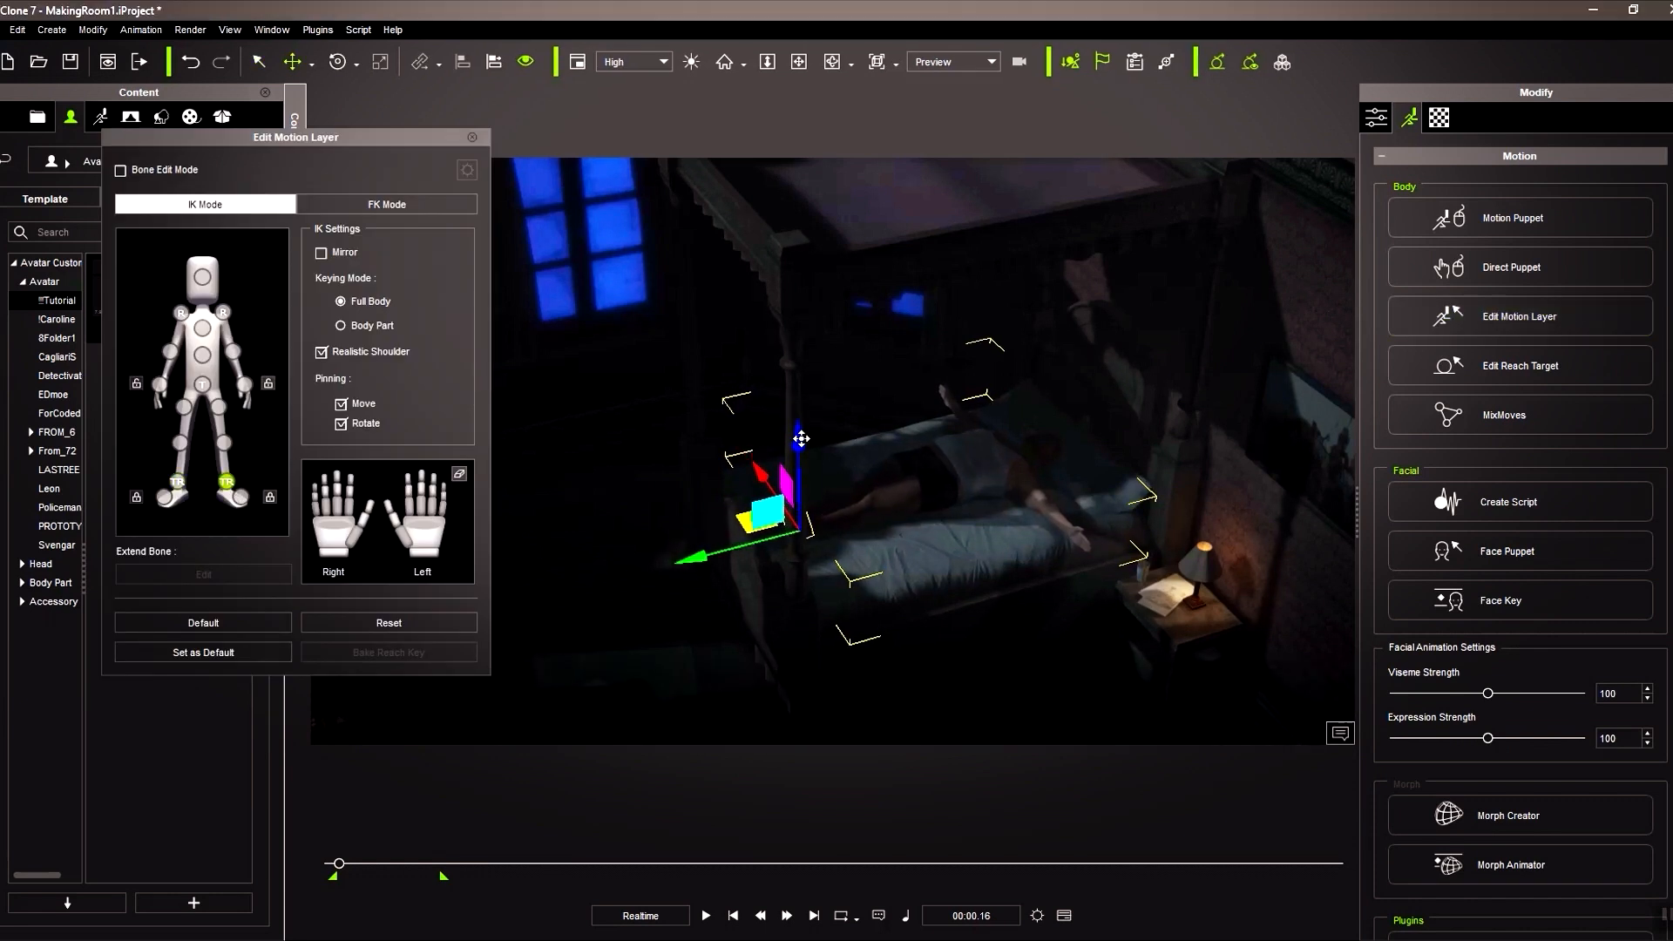
left_click(223, 312)
left_click_drag(1050, 542, 974, 541)
left_click(946, 517)
left_click_drag(990, 452, 1042, 453)
Step: Reposition the Sleeper's right hand and right shoulder to bring that arm into a sleeping pose
left_click(160, 385)
left_click_drag(916, 361, 887, 427)
left_click(180, 312)
left_click_drag(964, 499, 1034, 518)
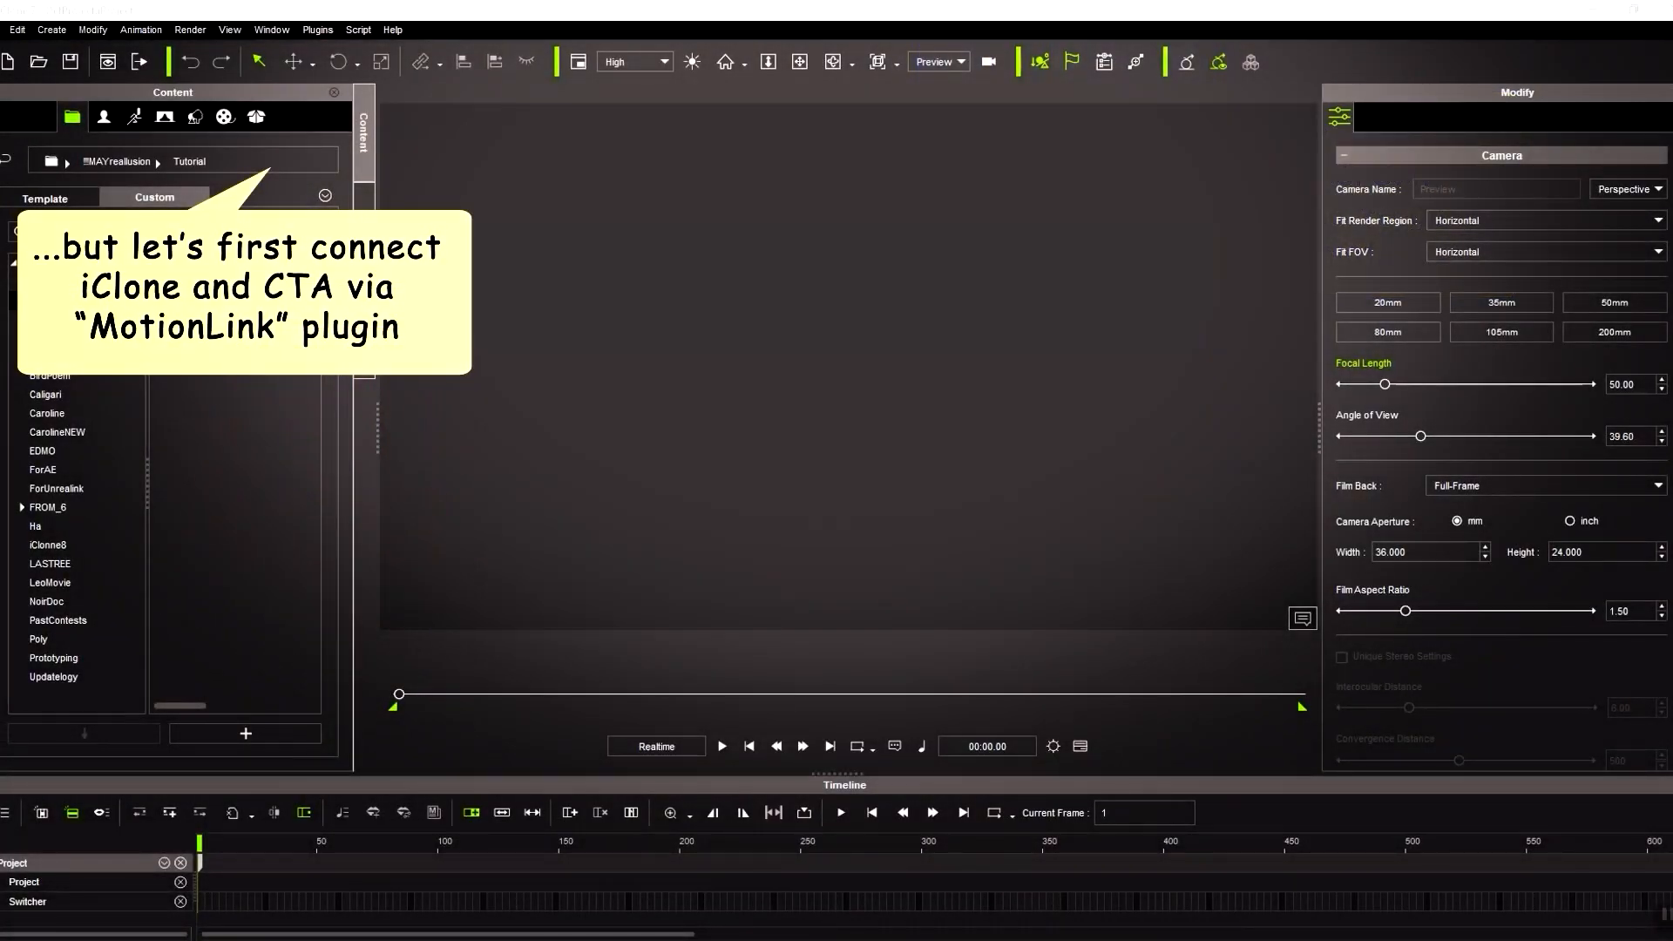
Step: Open the Cartoon Animator Motion Link plugin and dock its window with the content panels
left_click(317, 30)
mouse_move(433, 130)
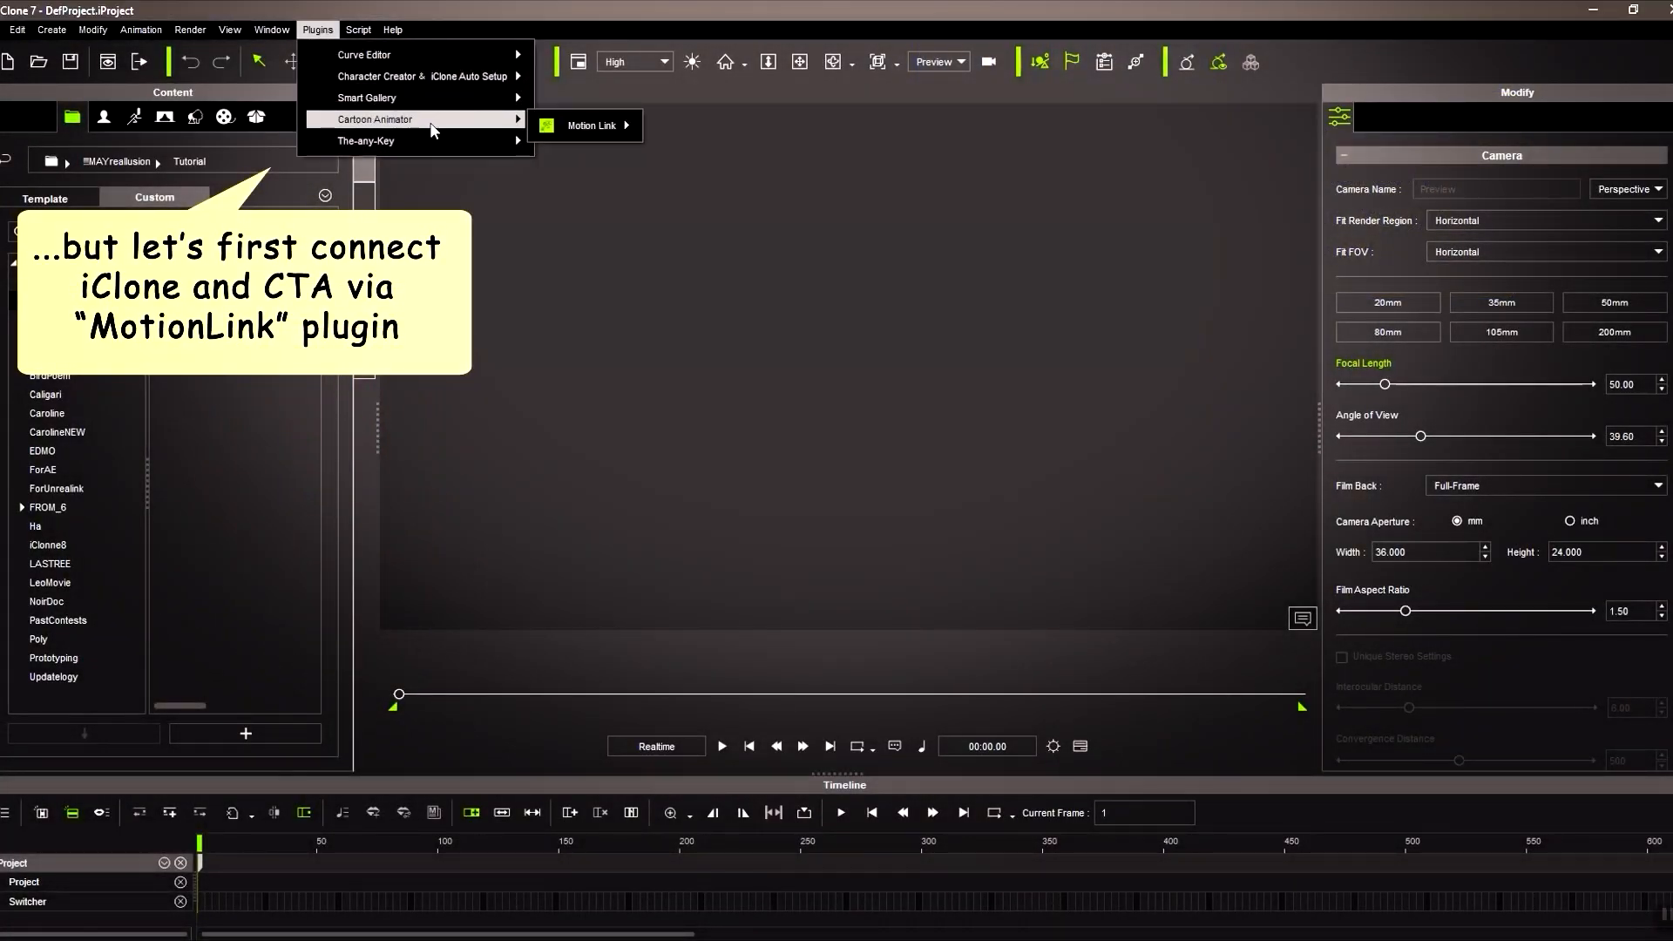
mouse_move(600, 132)
left_click(696, 132)
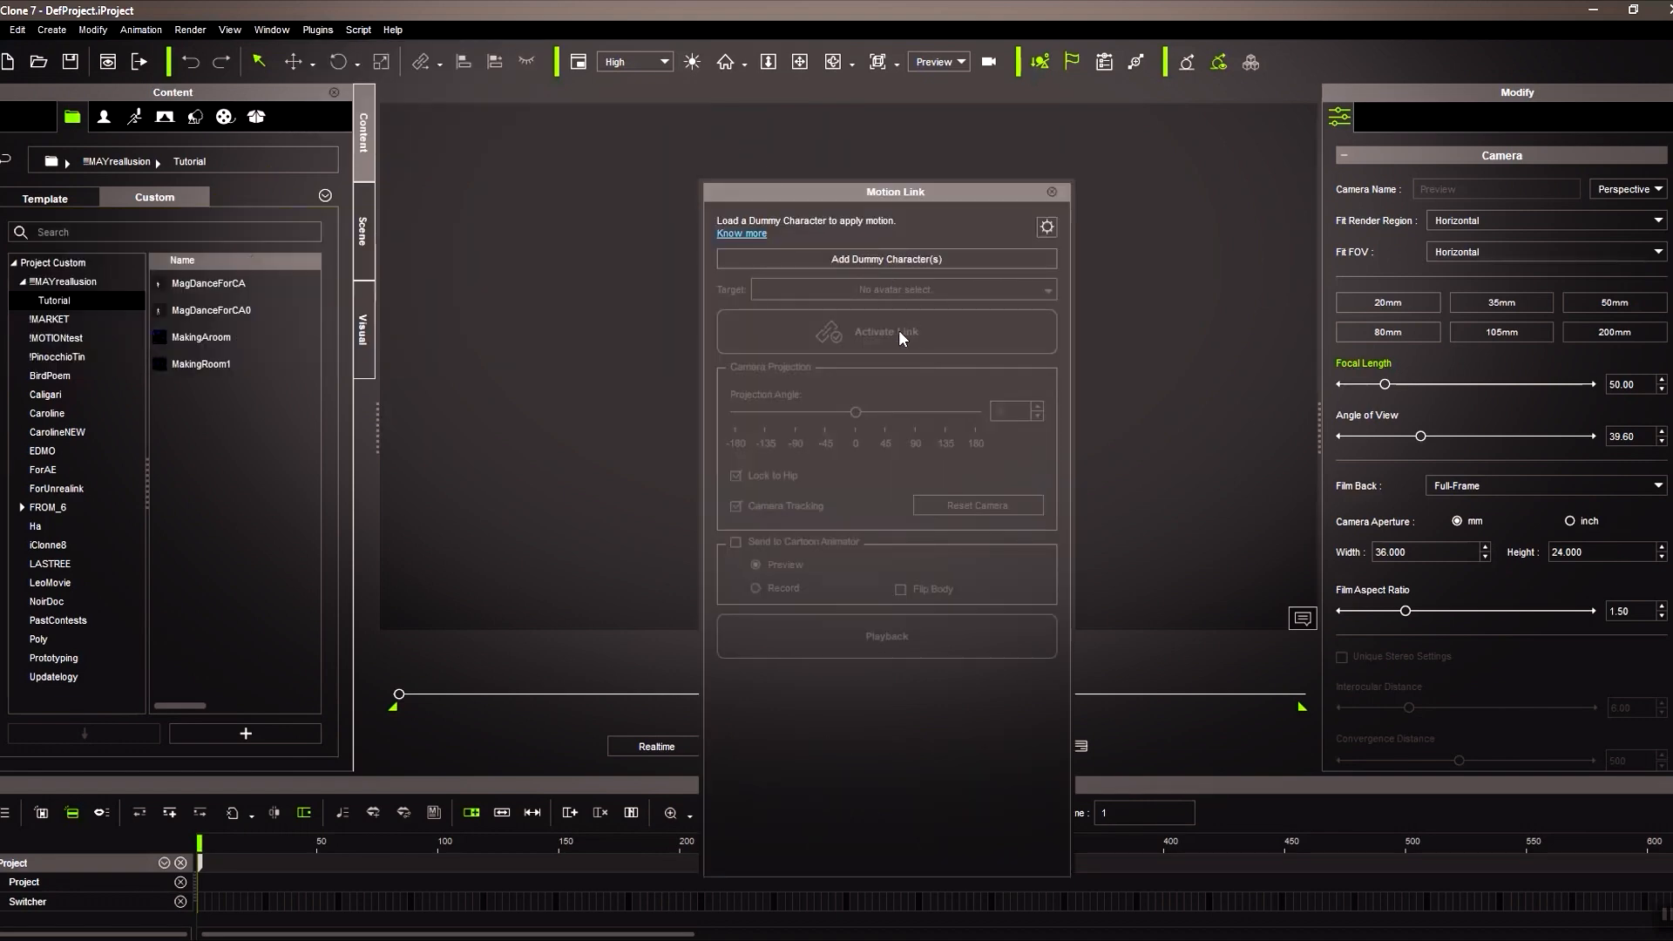
left_click_drag(906, 203, 268, 505)
Step: Add a dummy character to the scene as the Motion Link target and activate the link
left_click(185, 160)
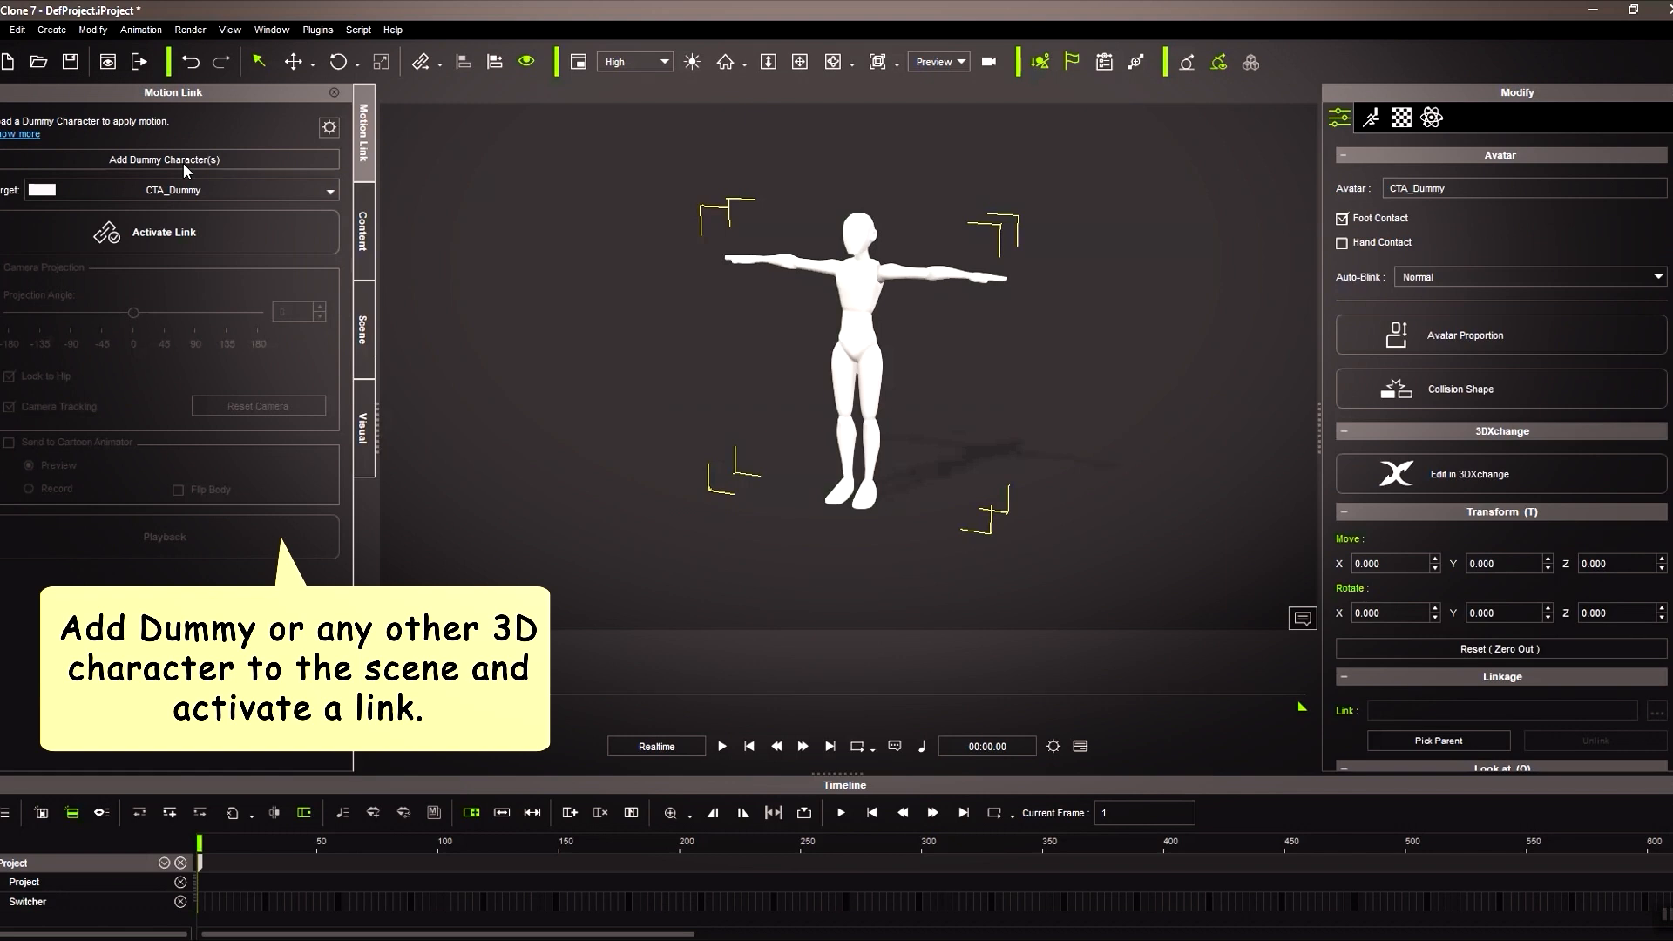
left_click(185, 233)
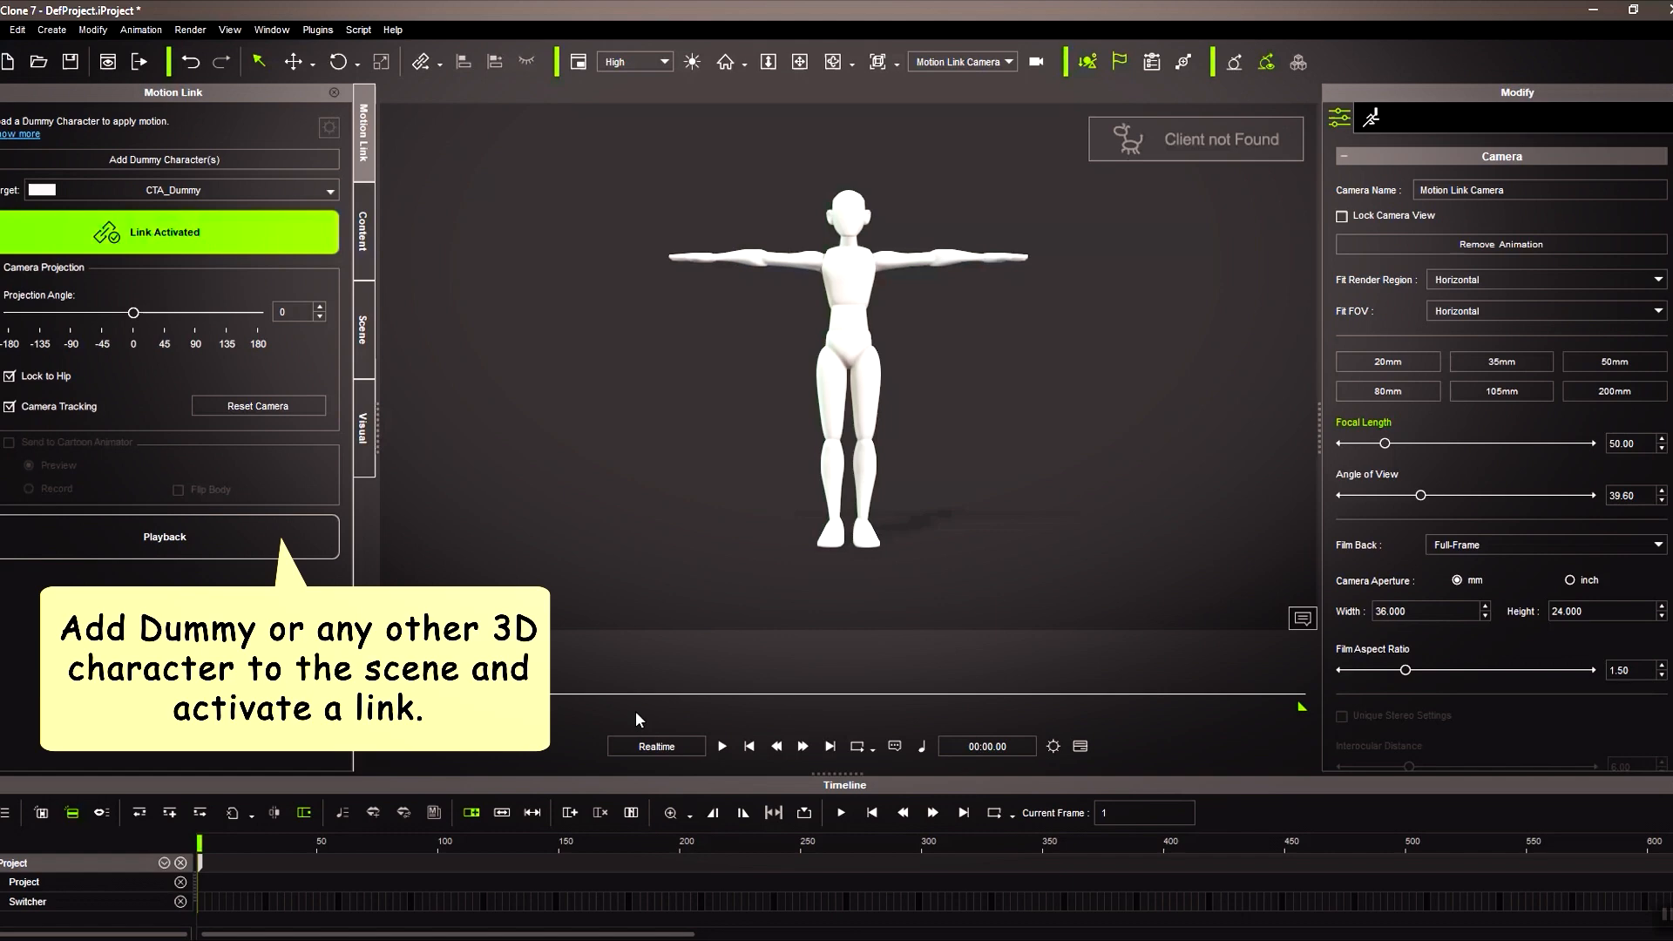
Step: Switch to Cartoon Animator 4
left_click(558, 937)
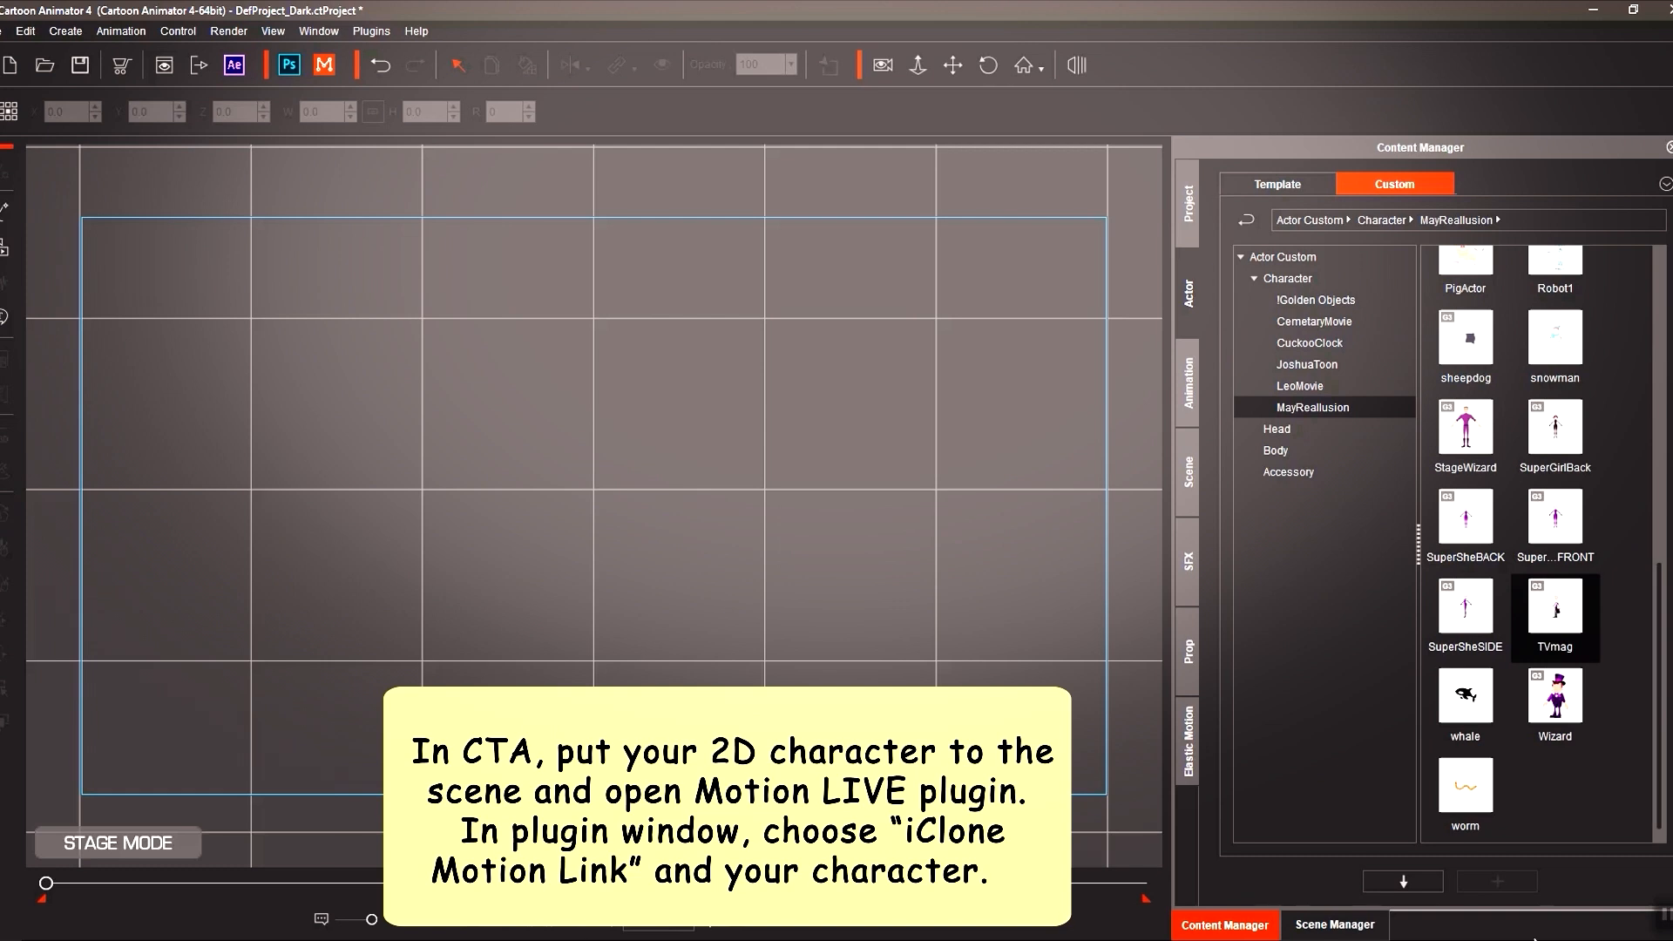
Step: Add the dracula magician character to the stage and assign the iClone Motion Link gear to its body in Motion LIVE 2D
double_click(1463, 626)
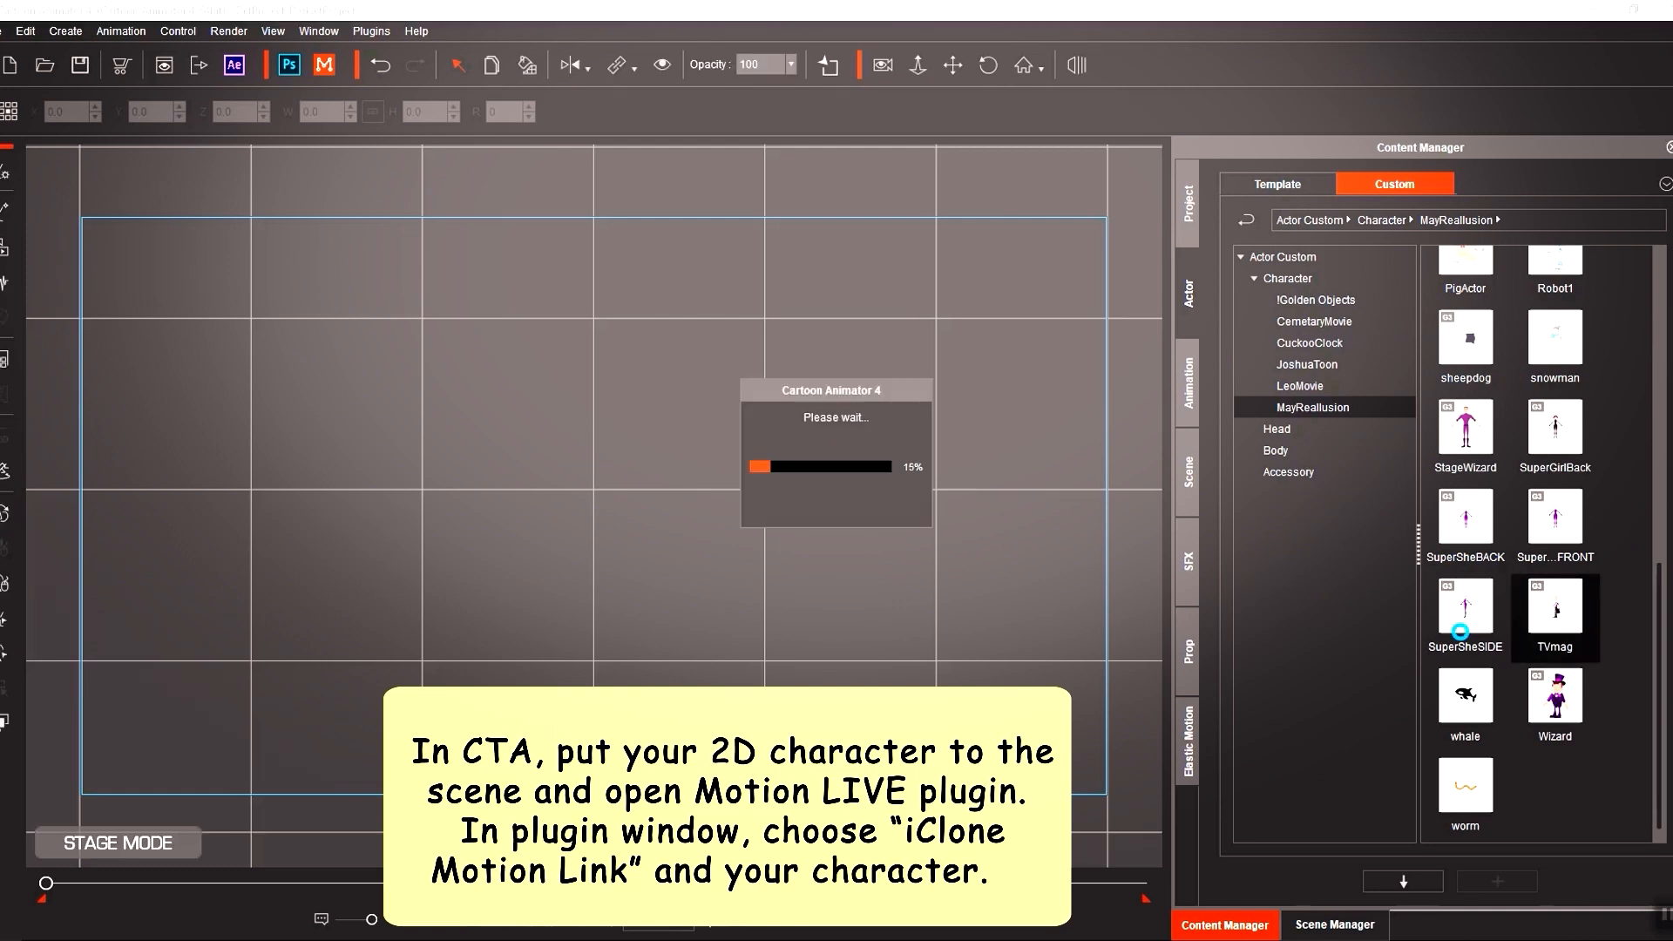
left_click(325, 65)
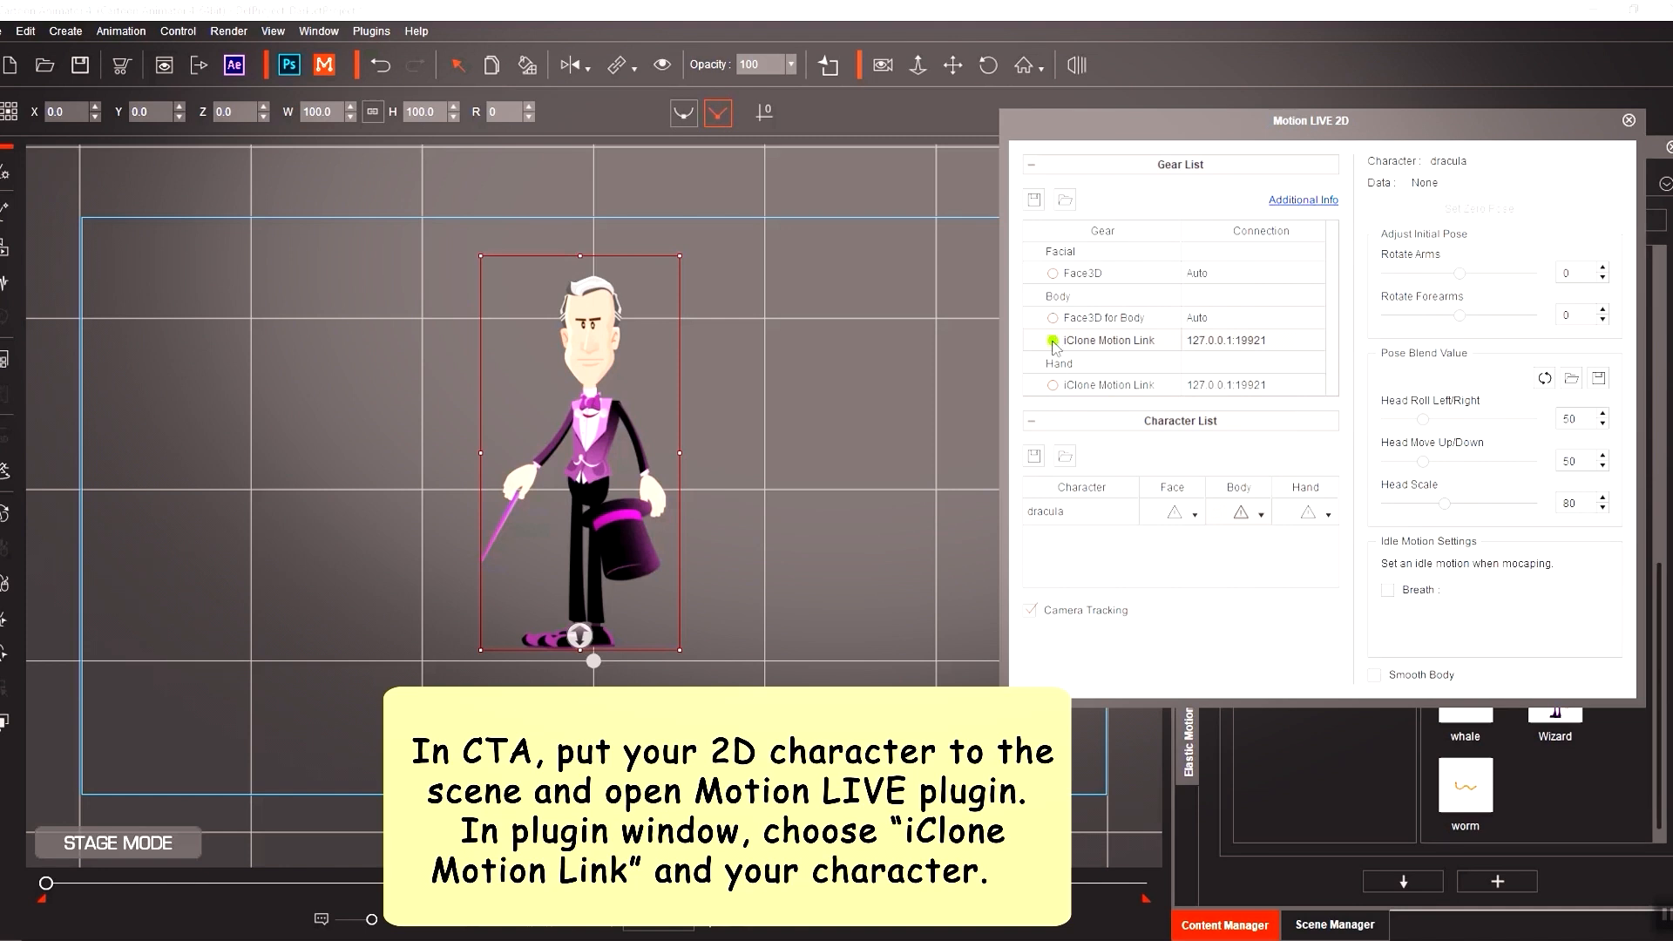
left_click(1261, 515)
left_click(1313, 551)
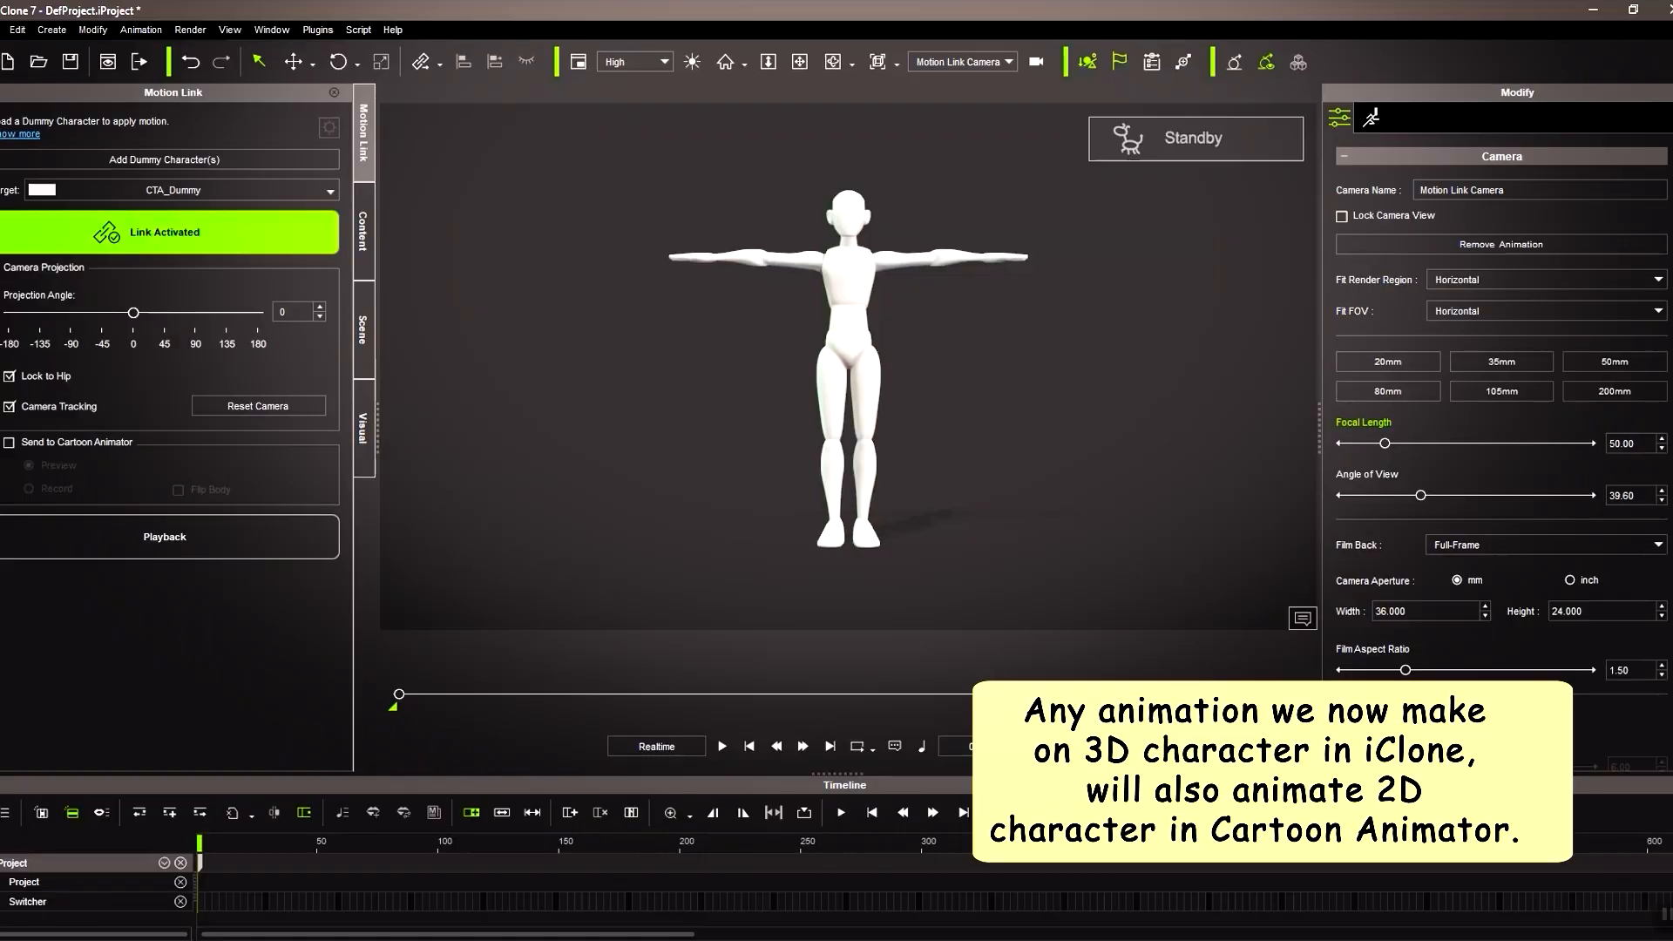
Step: Switch to iClone, apply the jumpup motion from the custom Jumping folder to the dummy character and preview it
left_click(361, 247)
left_click(134, 116)
left_click_drag(186, 392, 868, 364)
key("space")
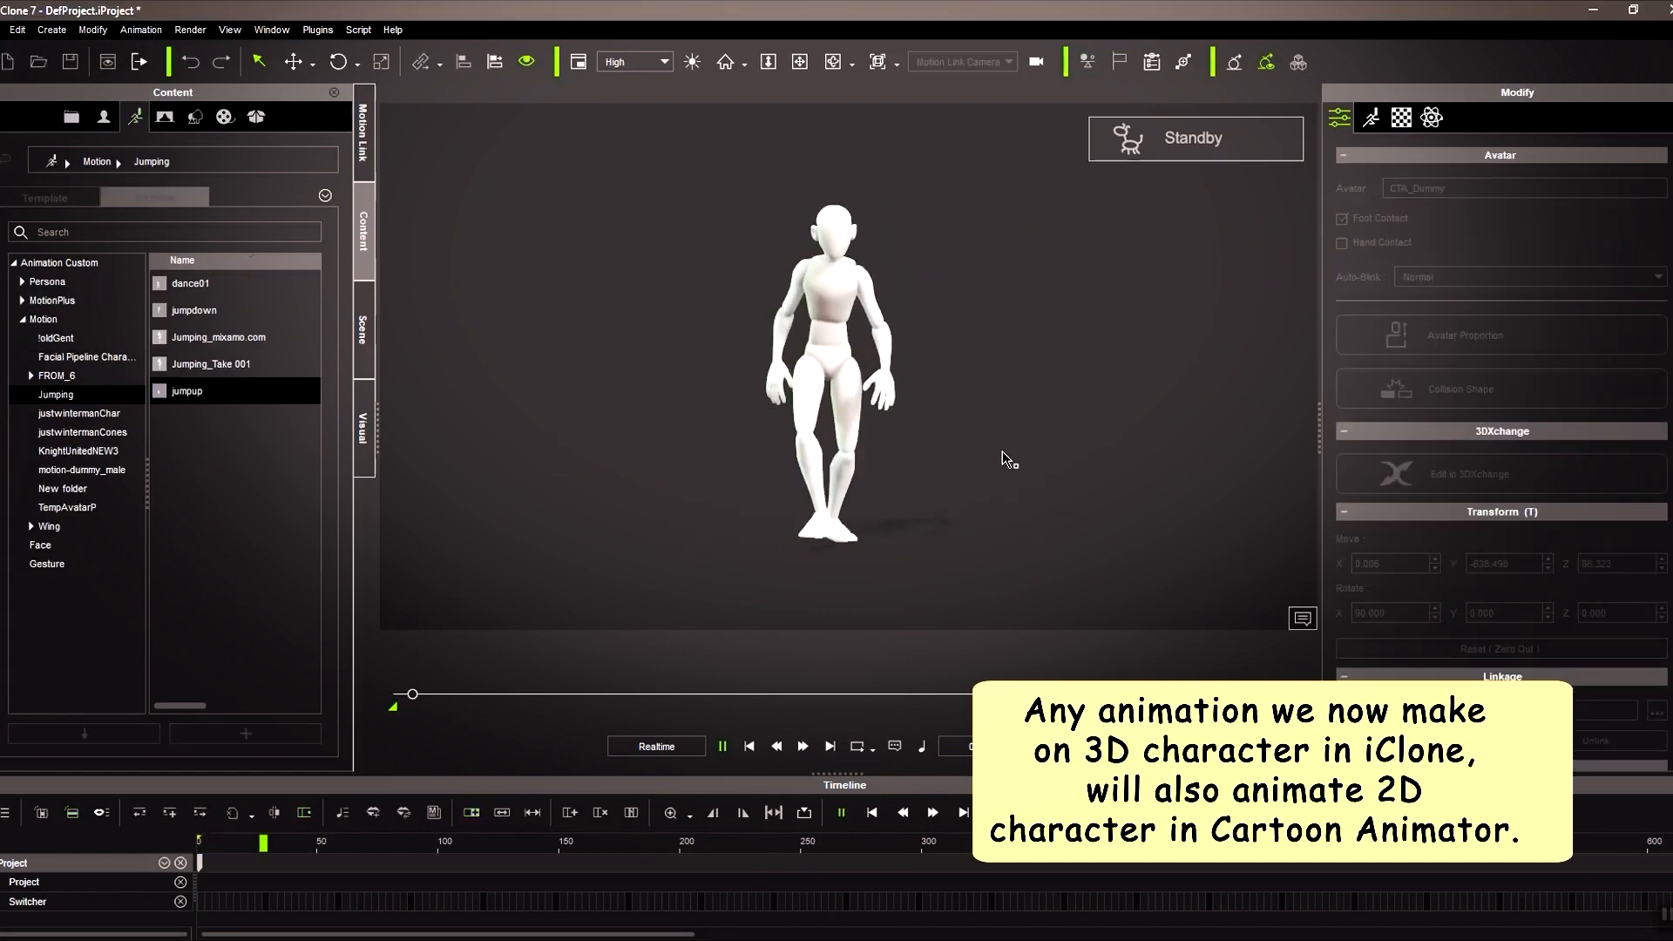
key("space")
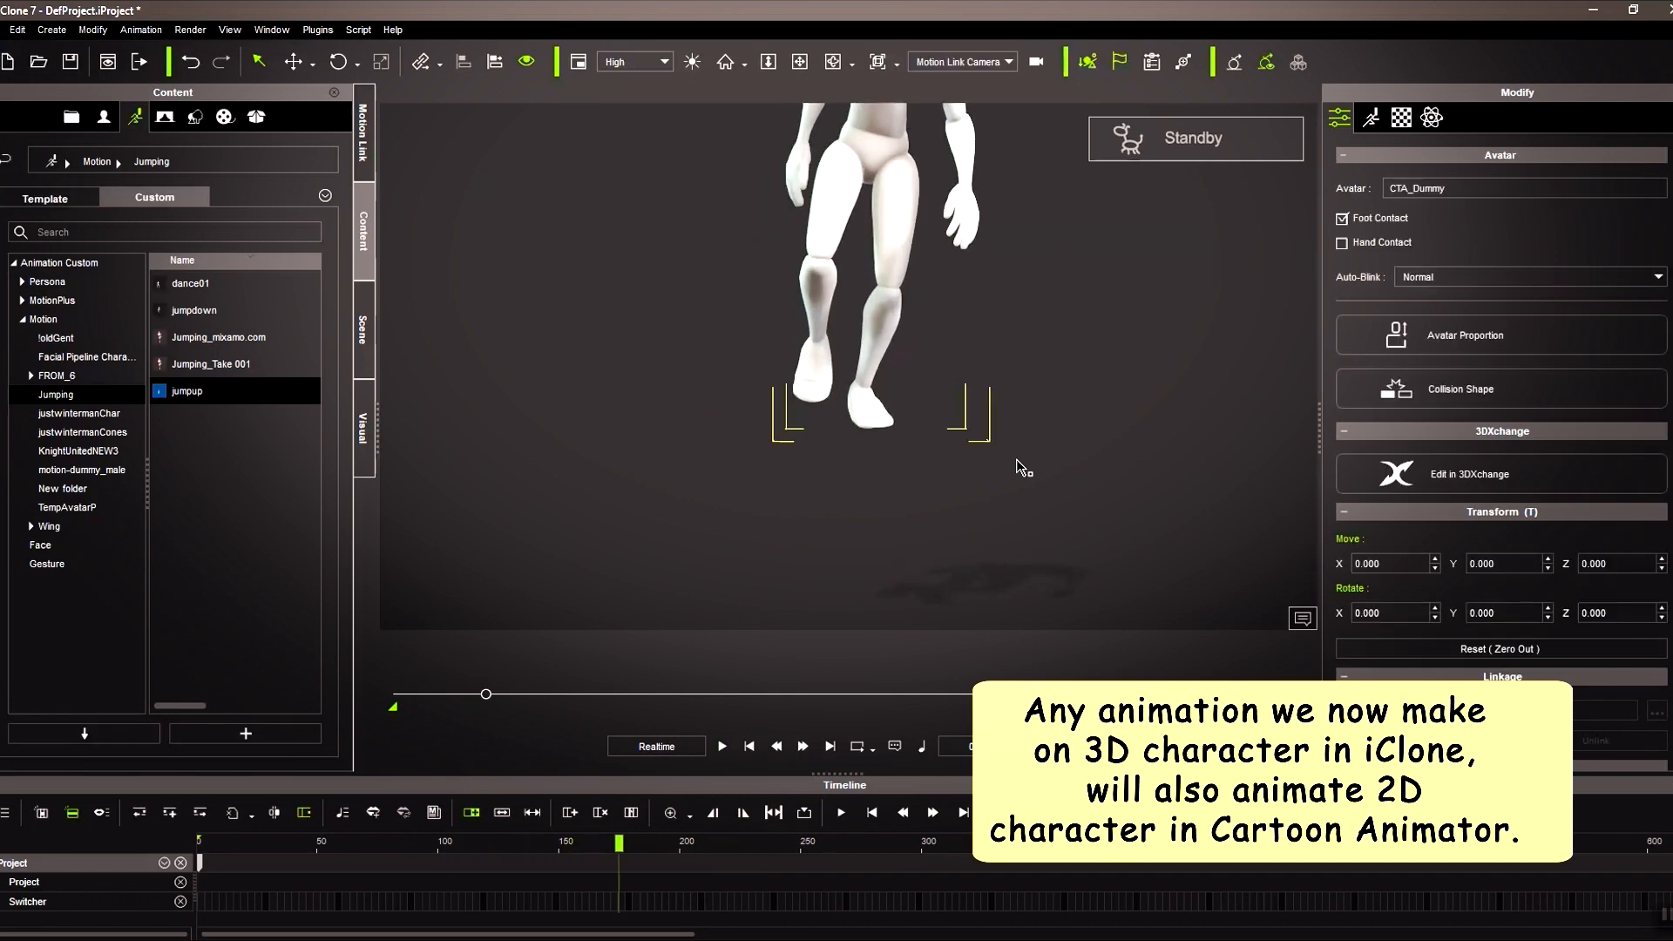
Step: Apply and preview the jumpdown motion on the dummy, and turn the Motion Link projection angle to a negative value
left_click_drag(191, 311, 900, 313)
key("space")
key("space")
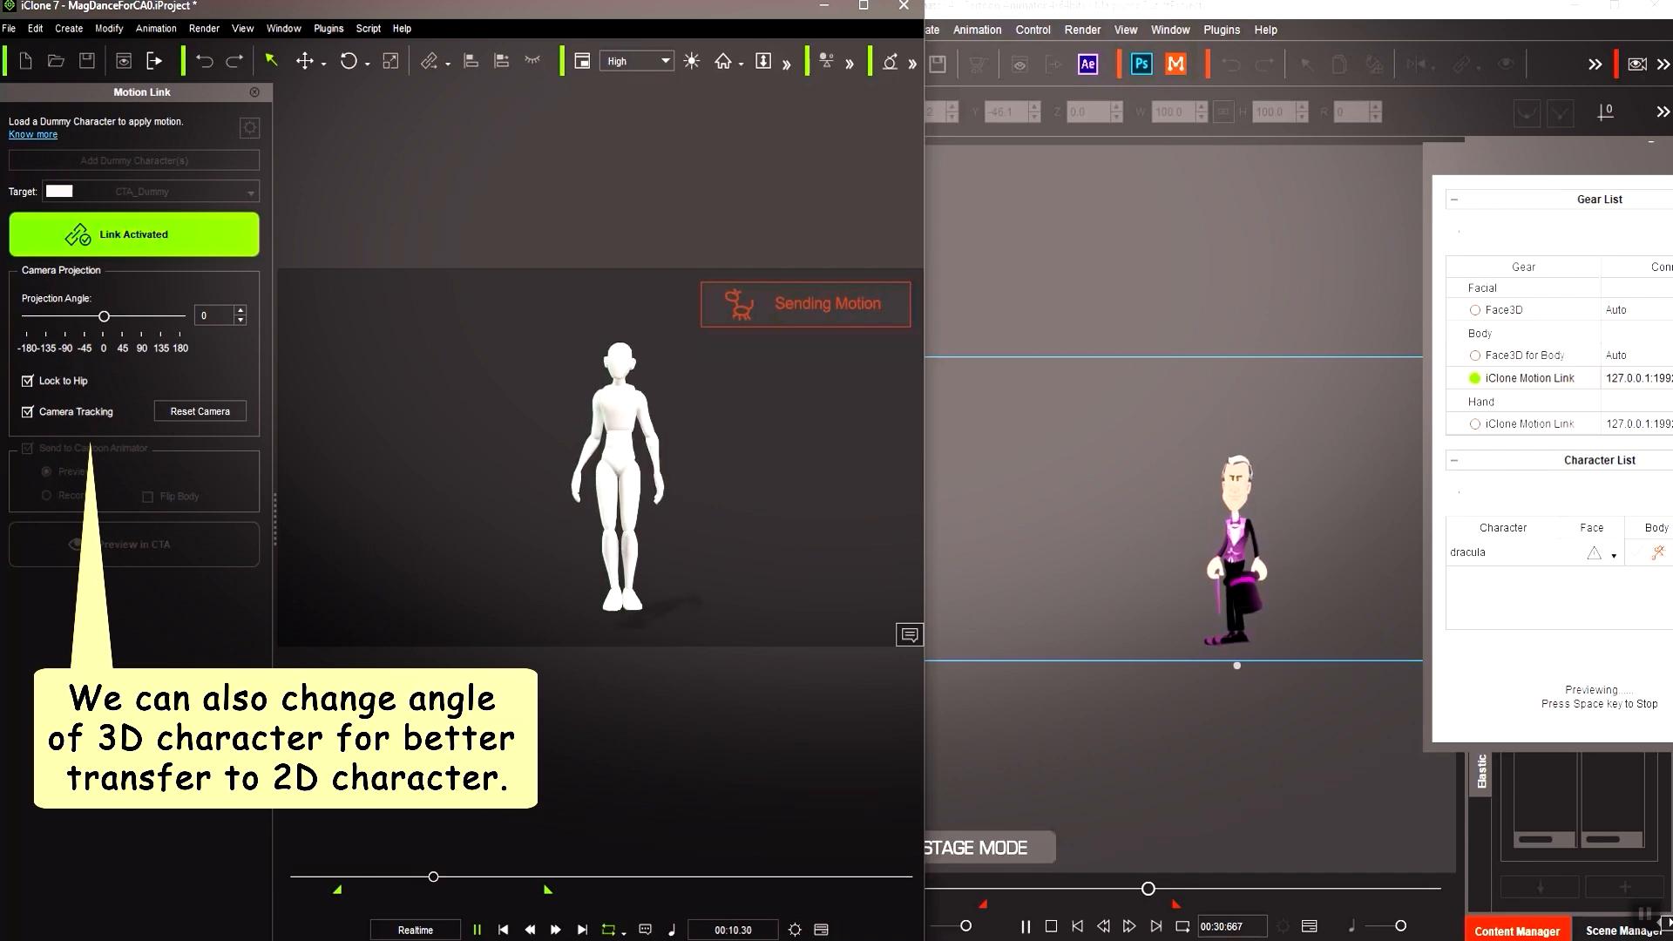
left_click_drag(103, 316, 82, 317)
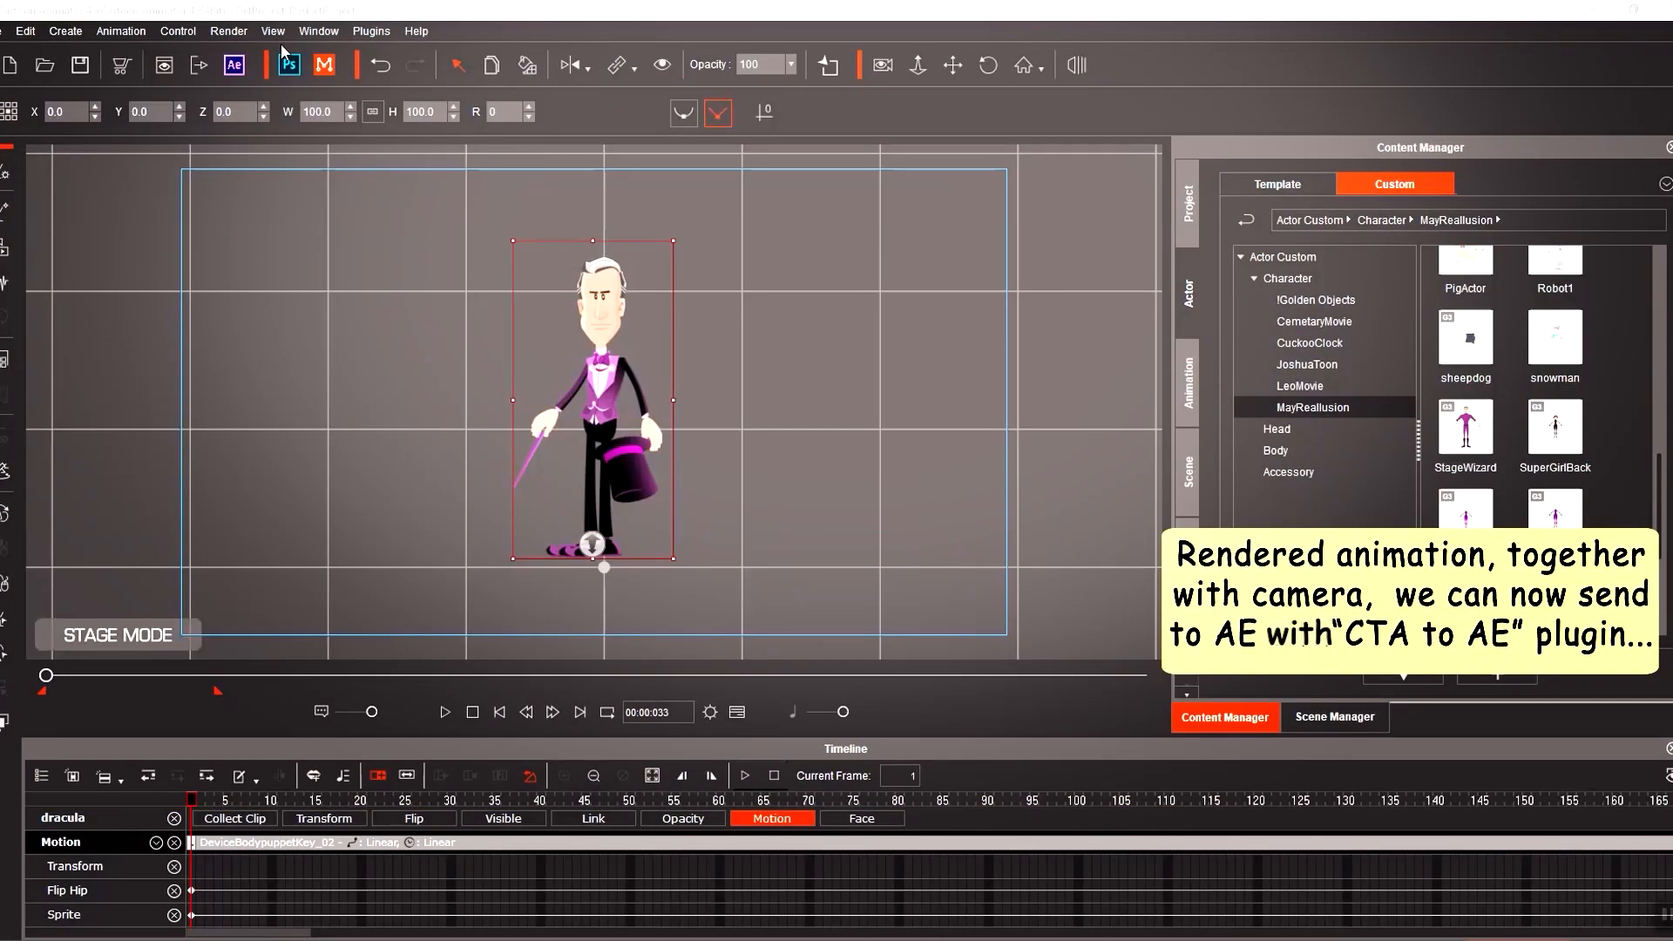
Step: Switch to Cartoon Animator 4 and export the dracula character to After Effects as a PNG sequence project named MagComingUp
left_click(238, 65)
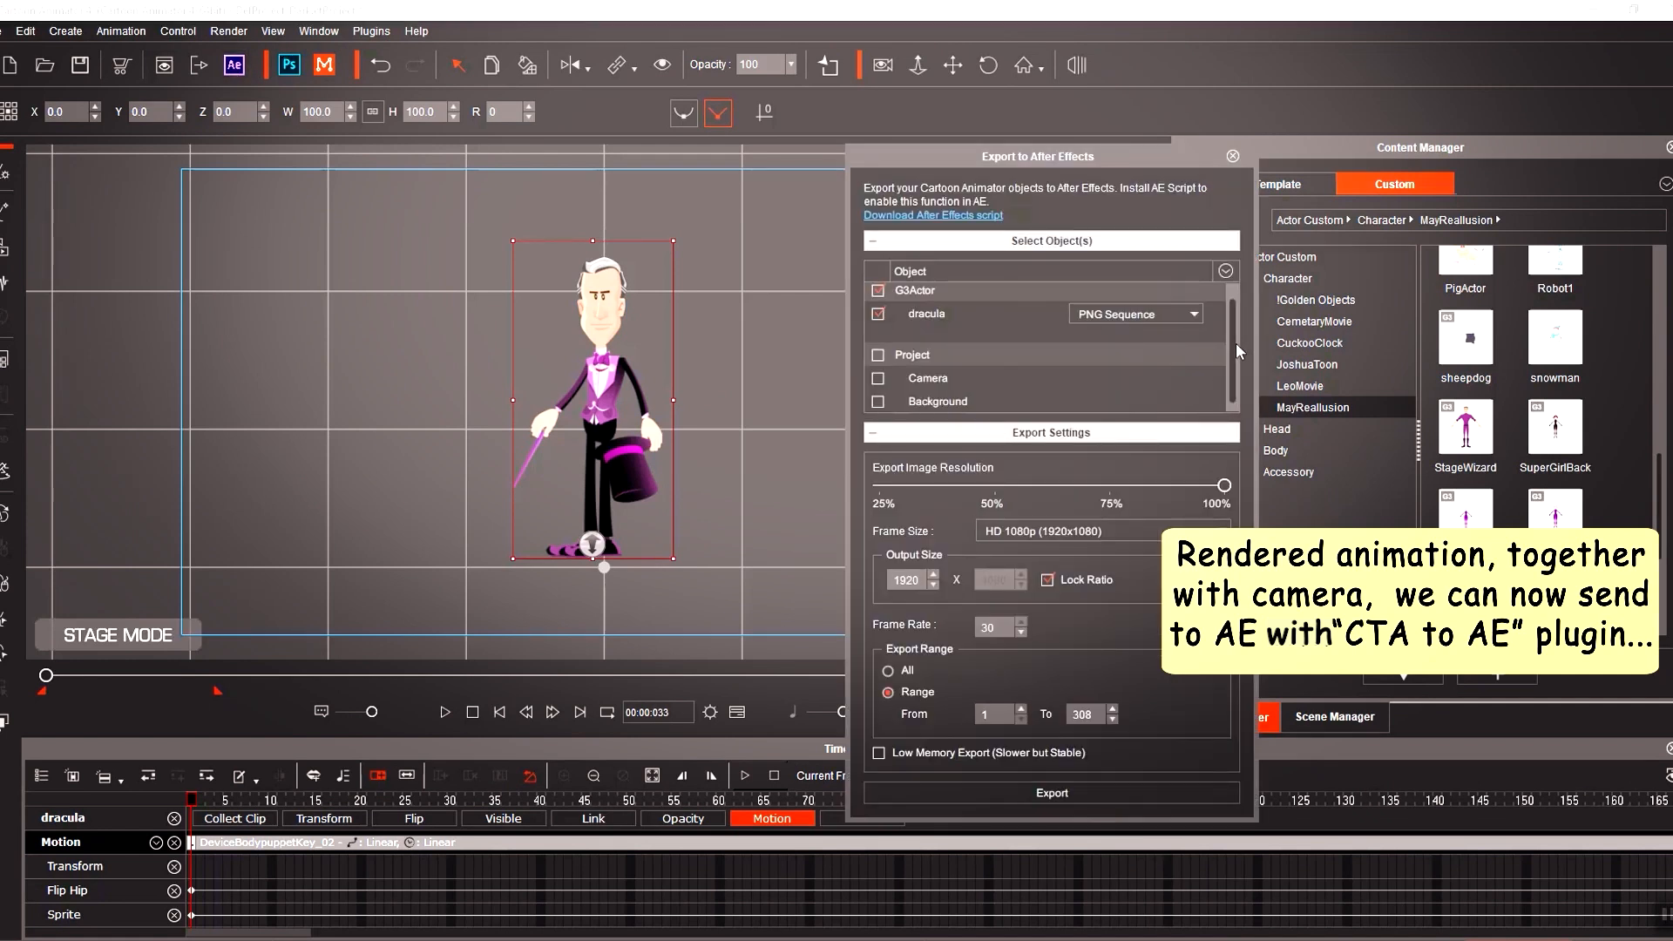
left_click(1064, 794)
type("MagComingUp")
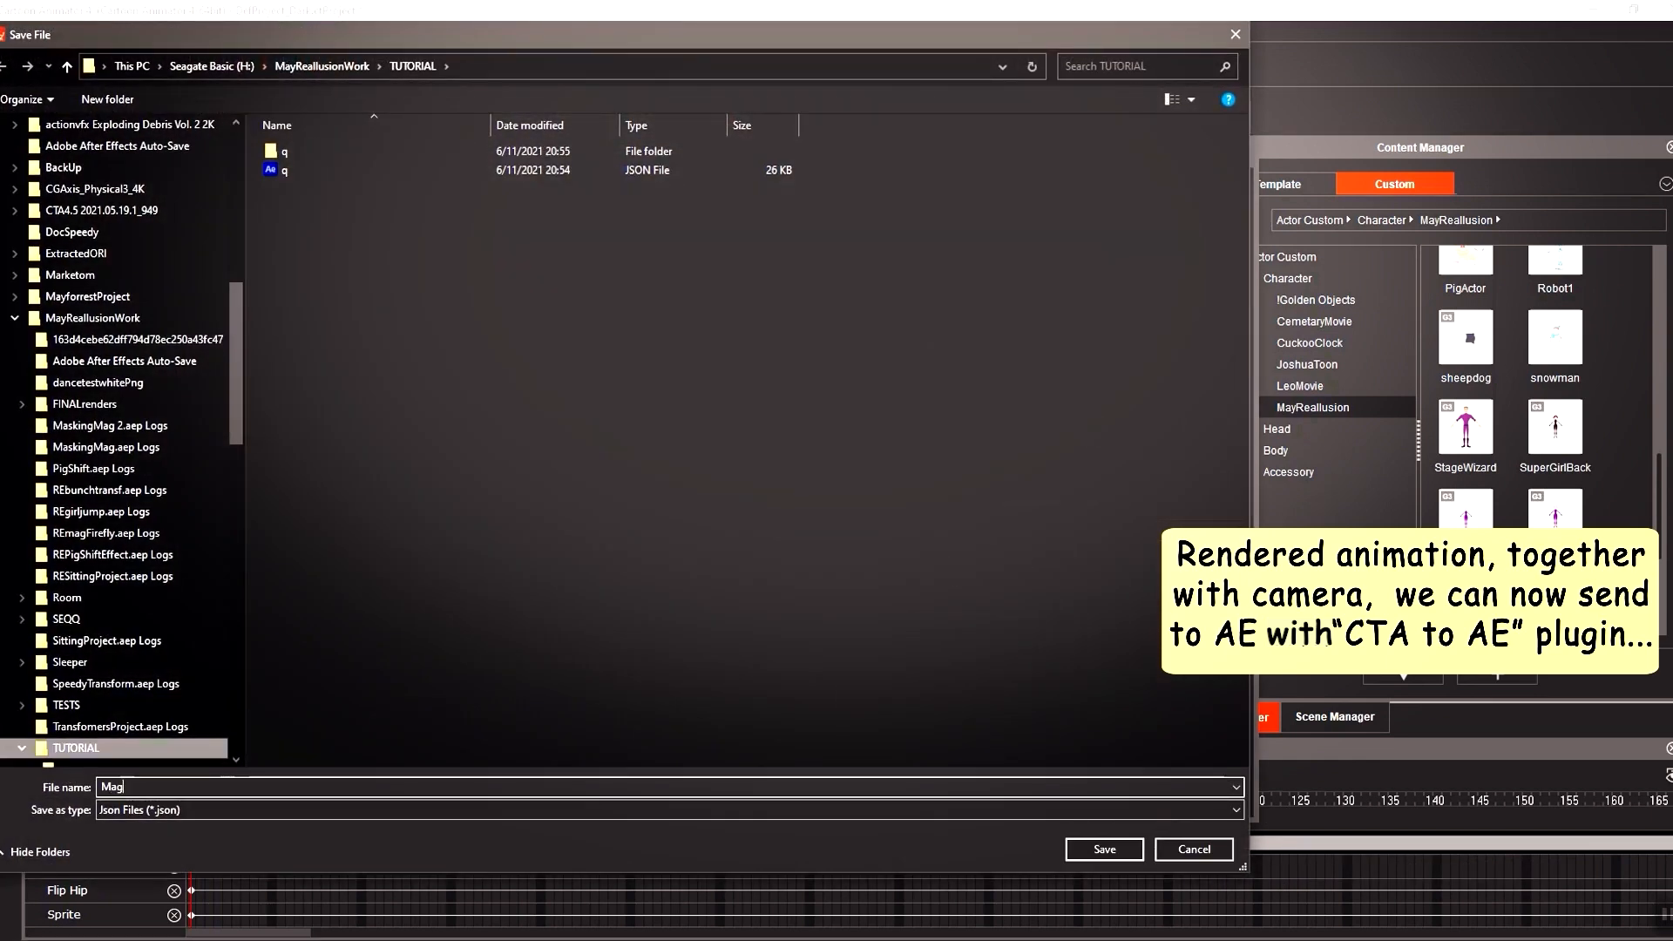
left_click(1123, 851)
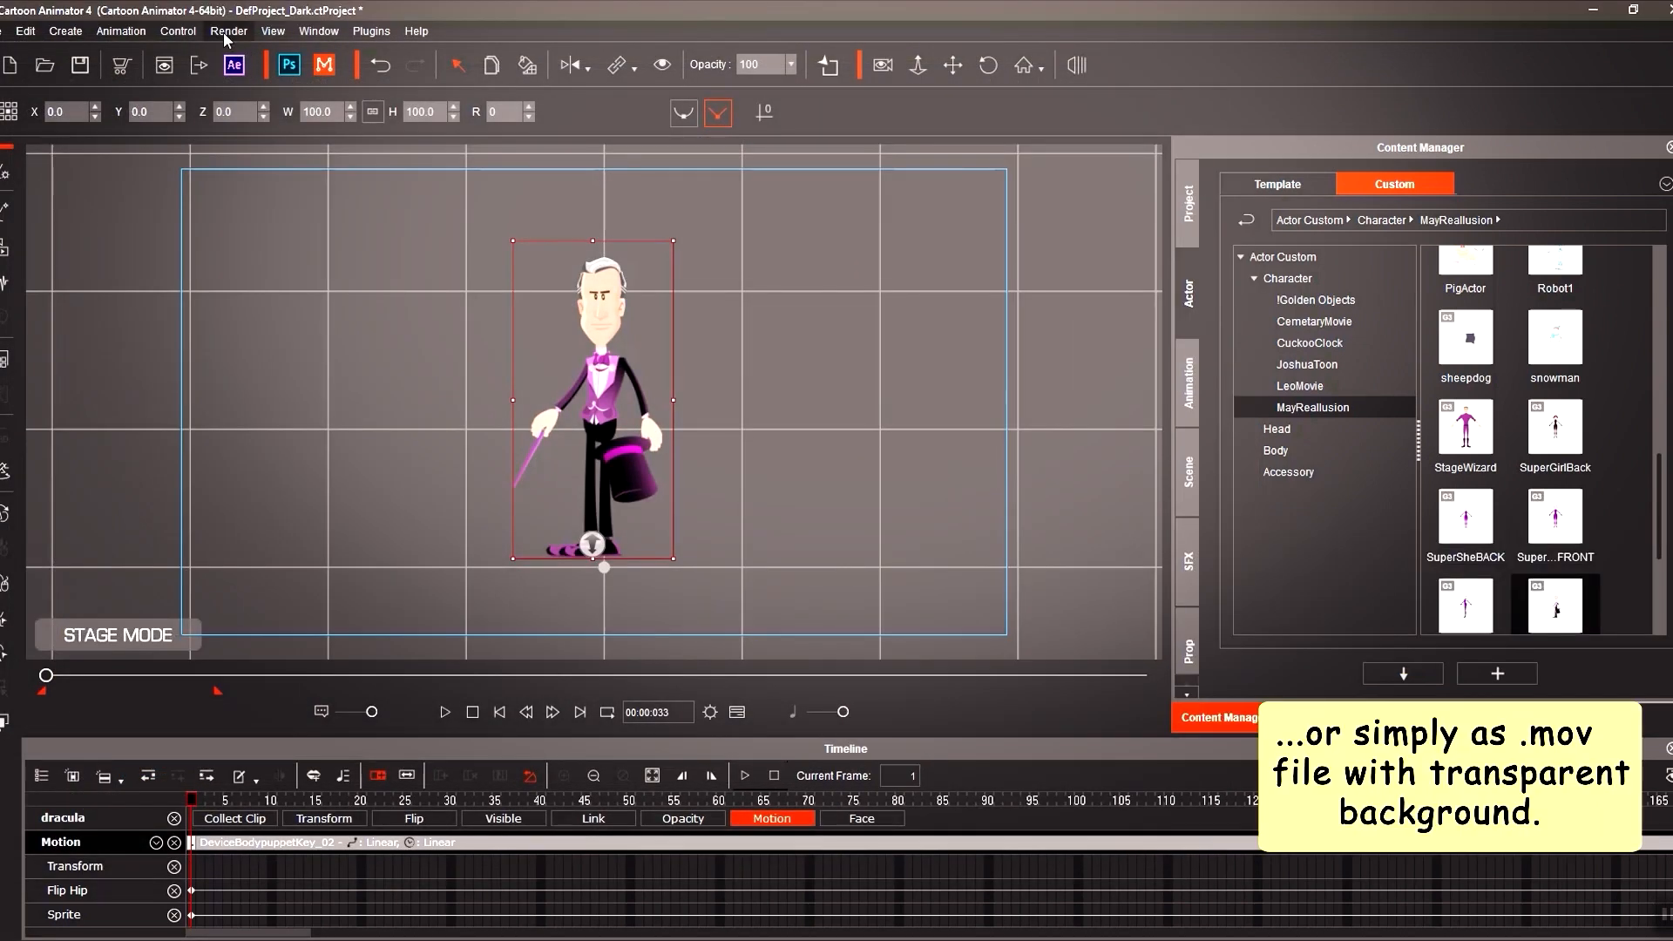
Step: Set up a video render in MOV format with transparent video and choose its output frame size
left_click(226, 40)
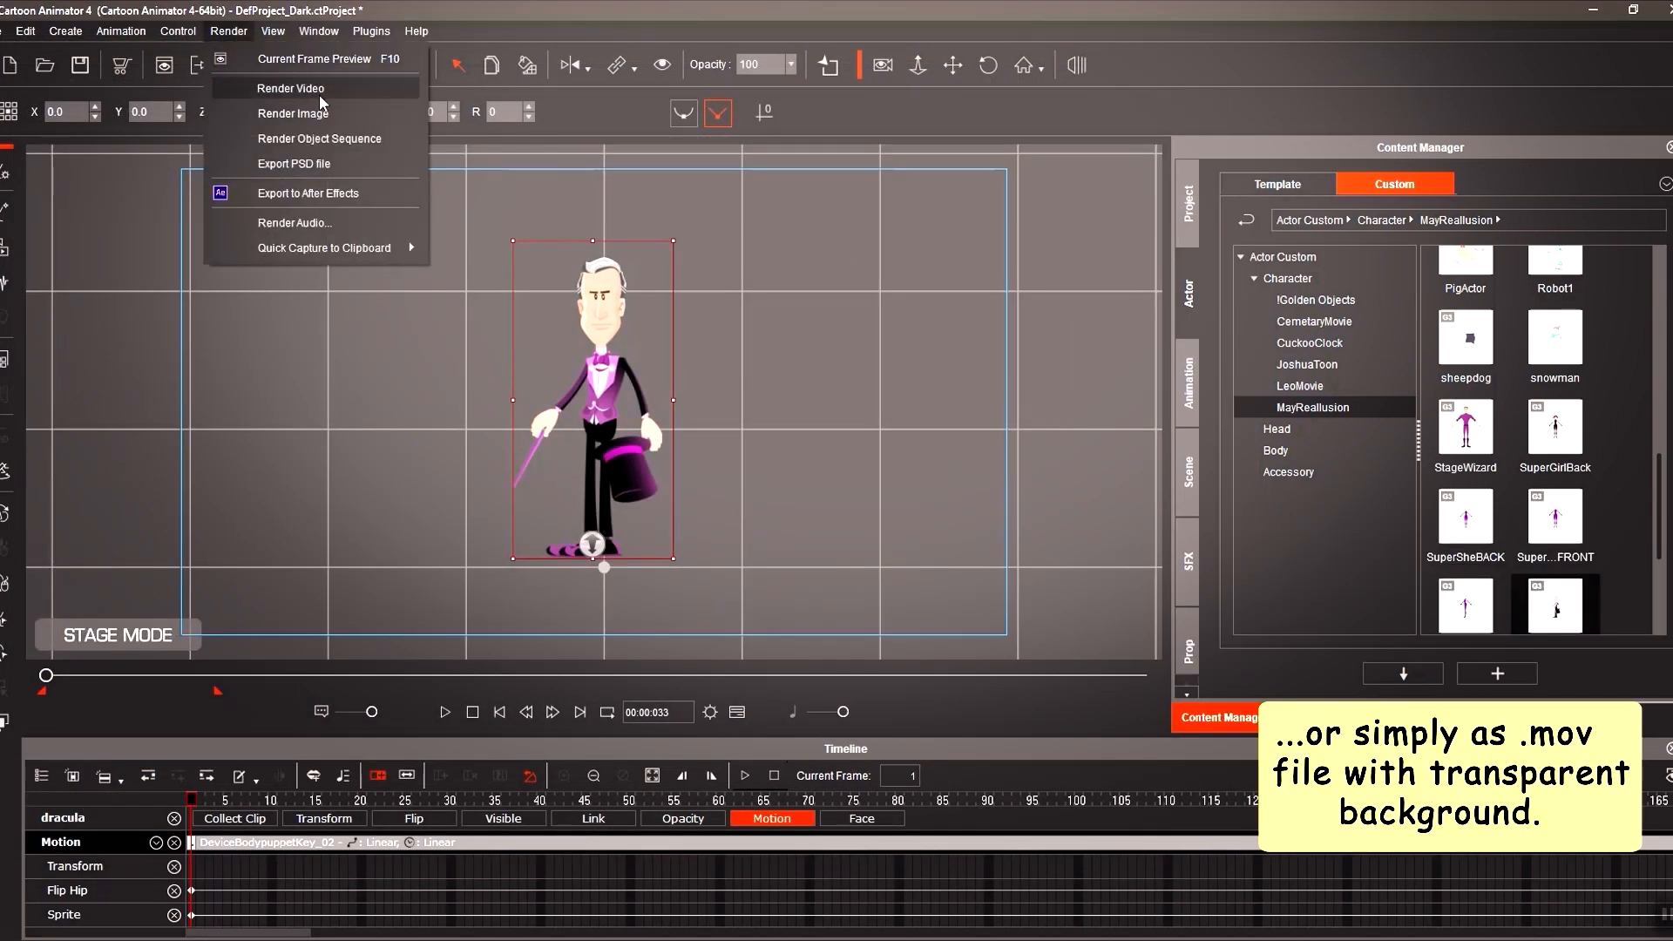
left_click(305, 91)
left_click(1187, 248)
left_click(1124, 329)
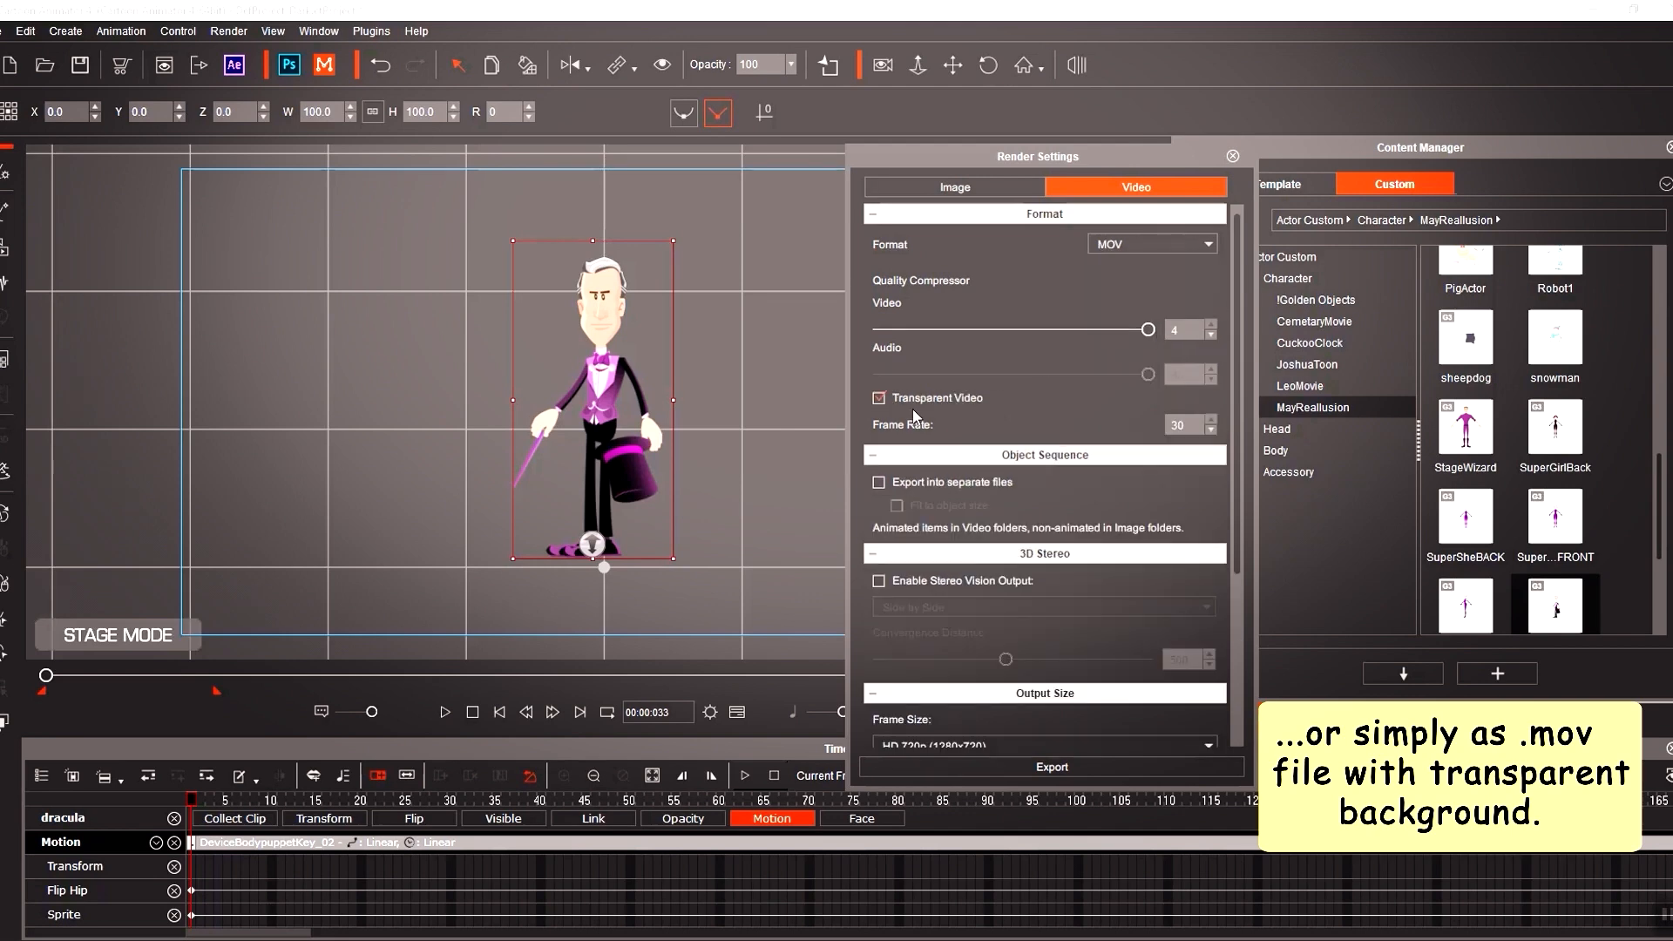
left_click_drag(1238, 545, 1243, 695)
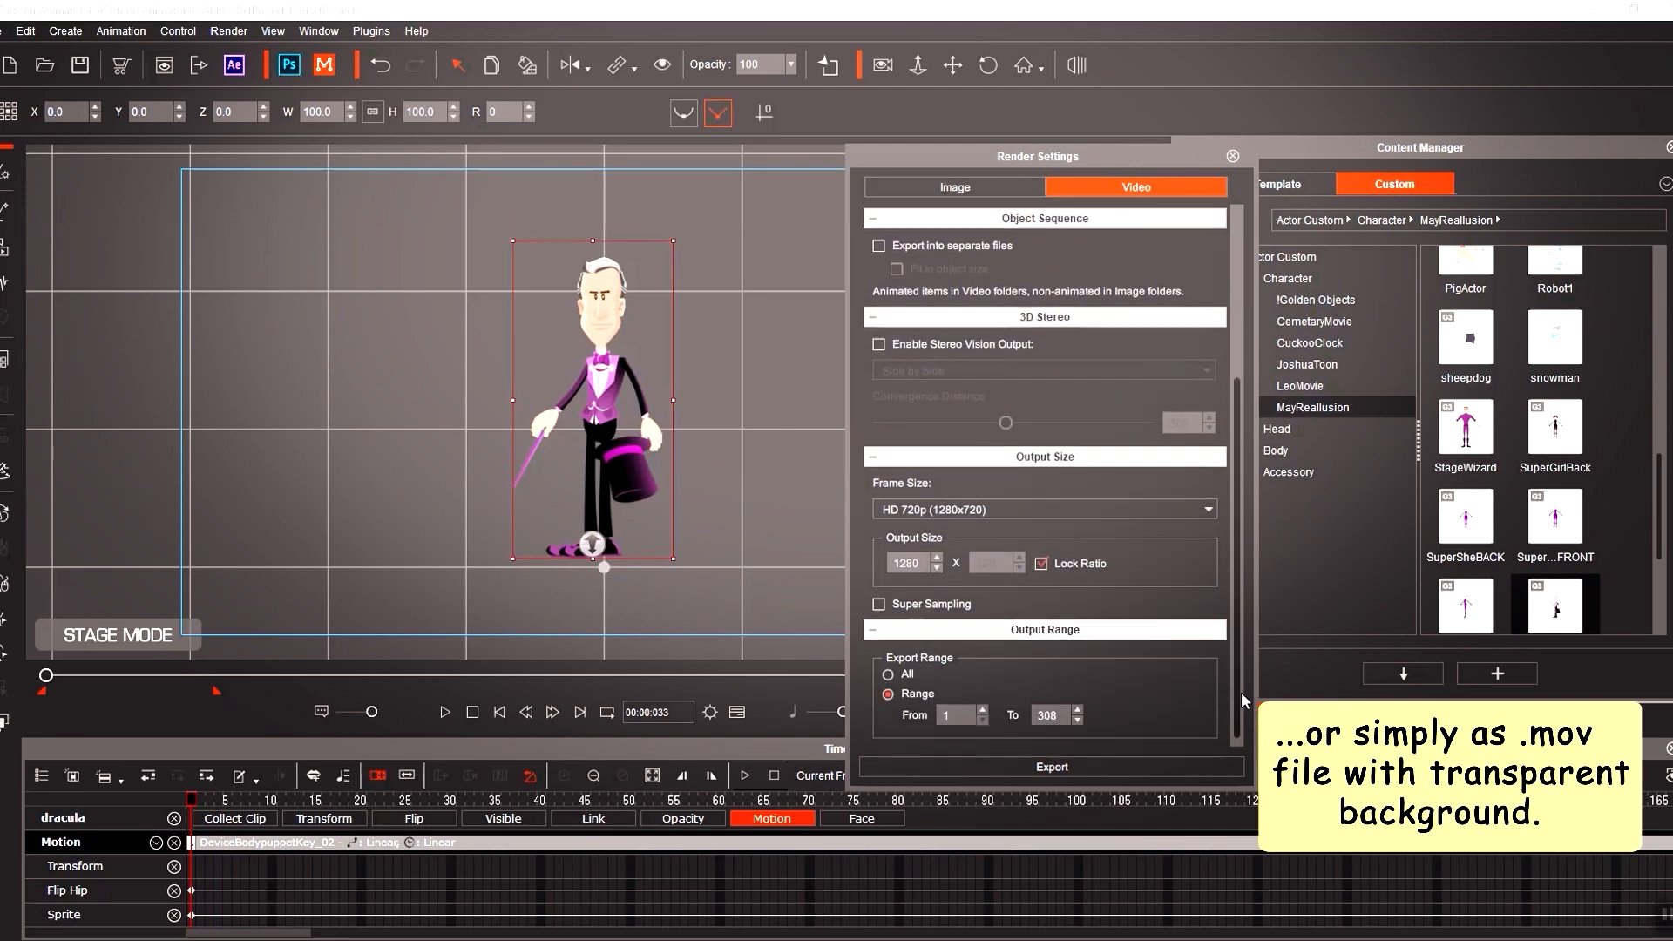
left_click(1207, 510)
left_click(1090, 513)
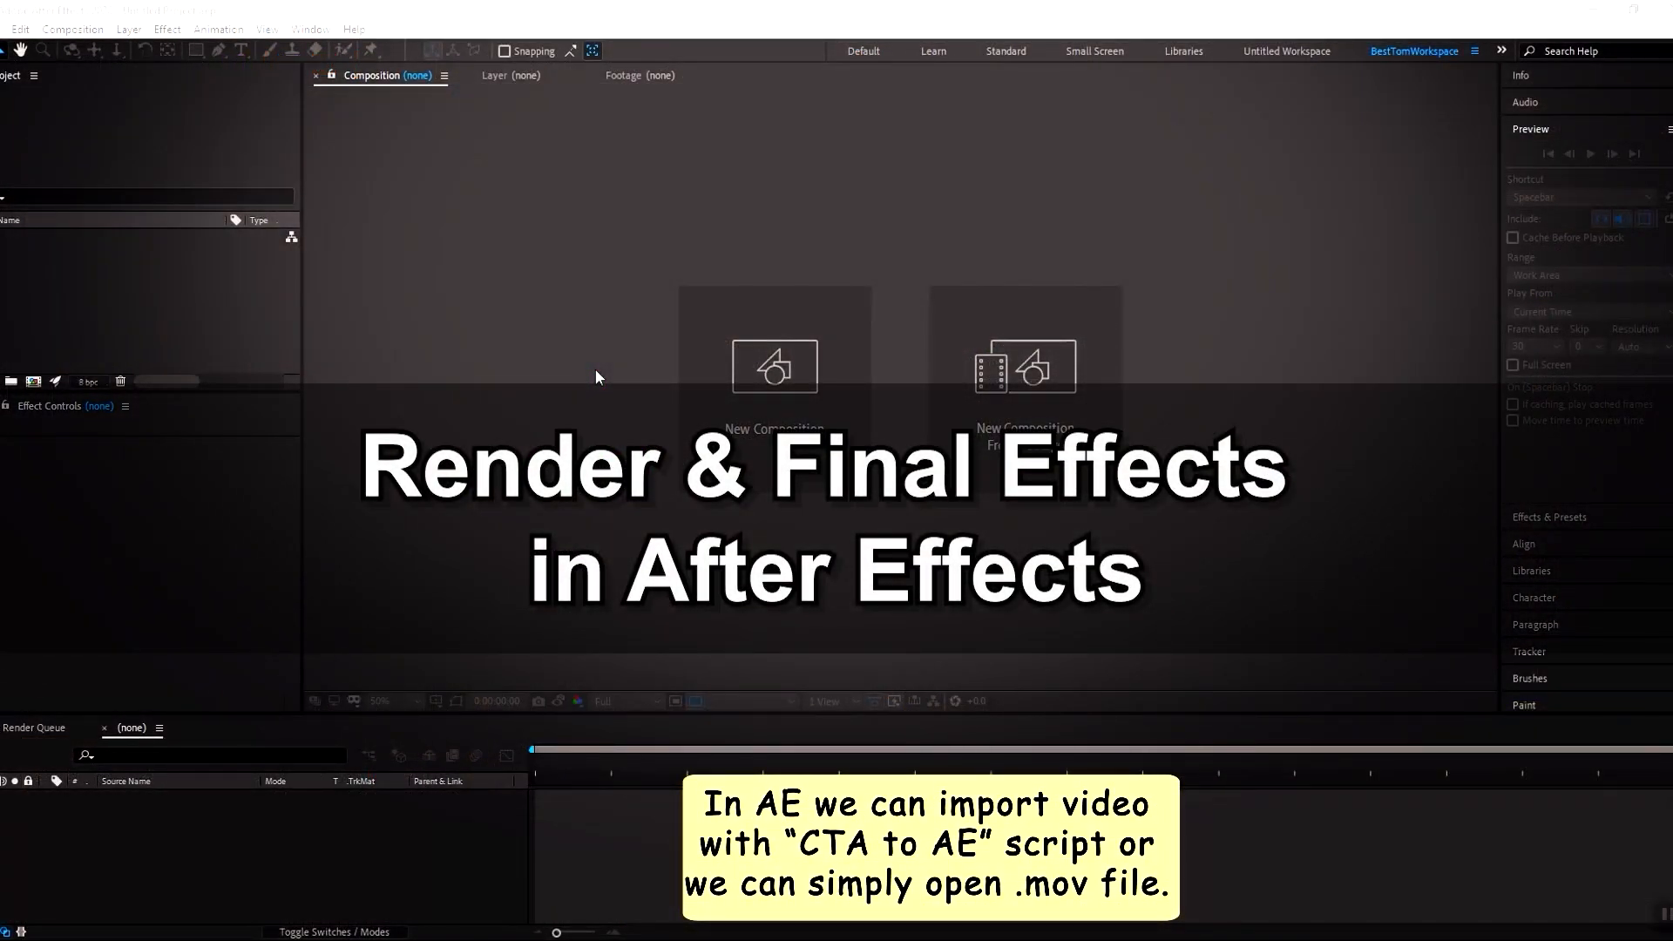
Step: Switch to After Effects and import the MagComingUp JSON project with the Cartoon Animator - AE Script
left_click(310, 29)
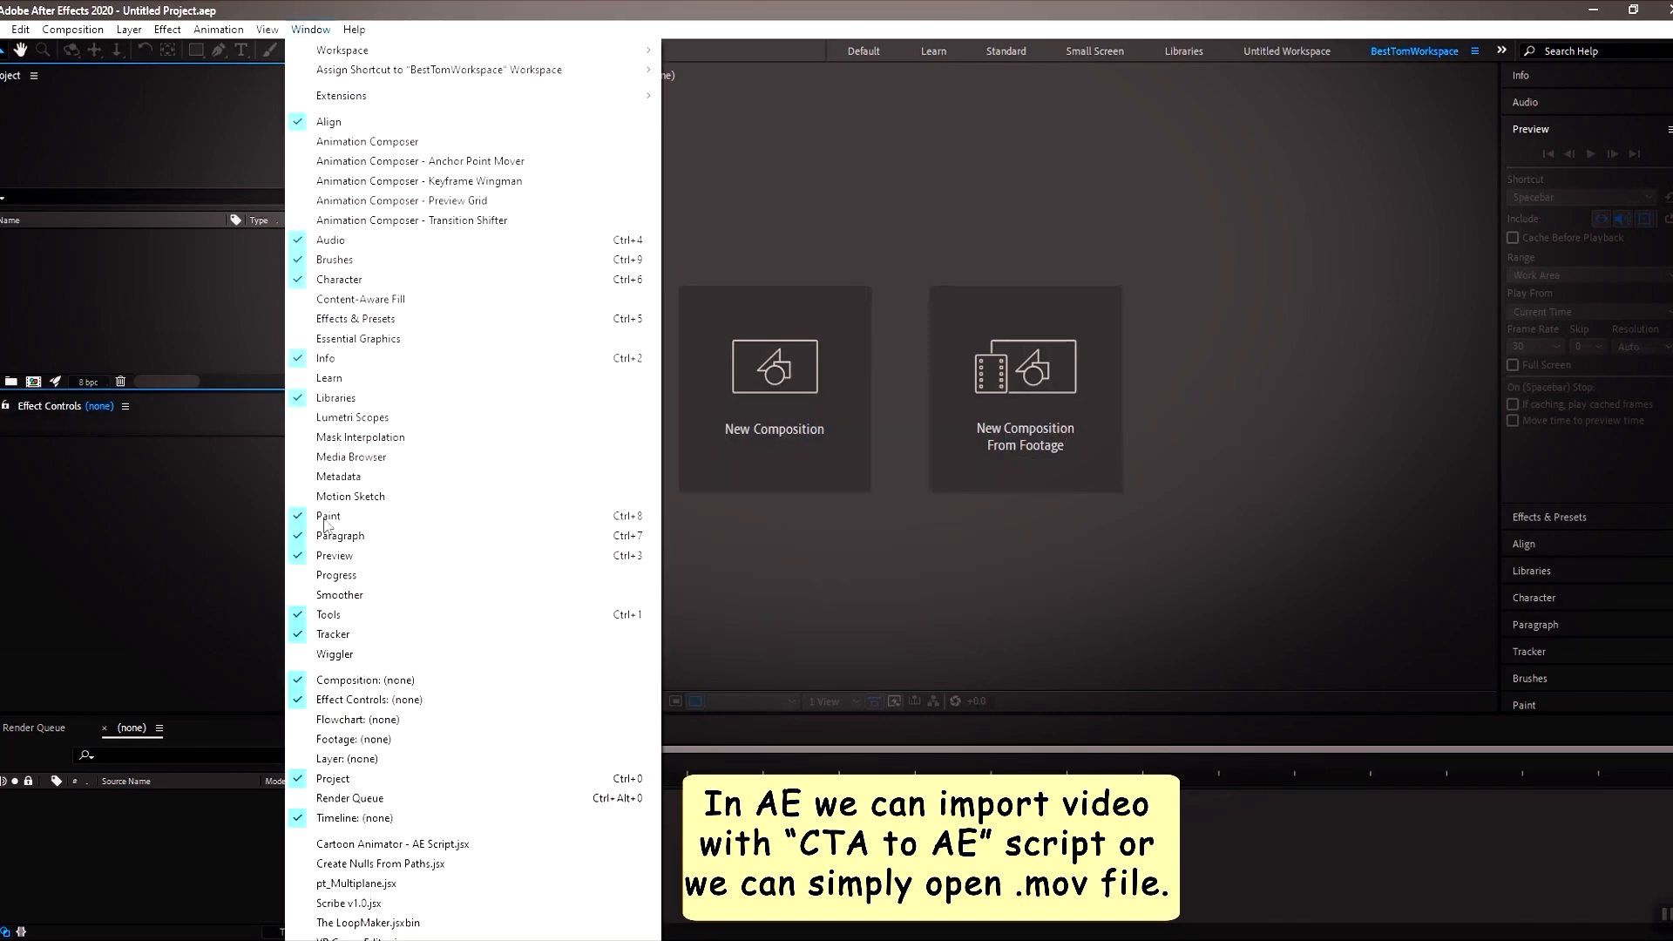
left_click(514, 844)
left_click(393, 255)
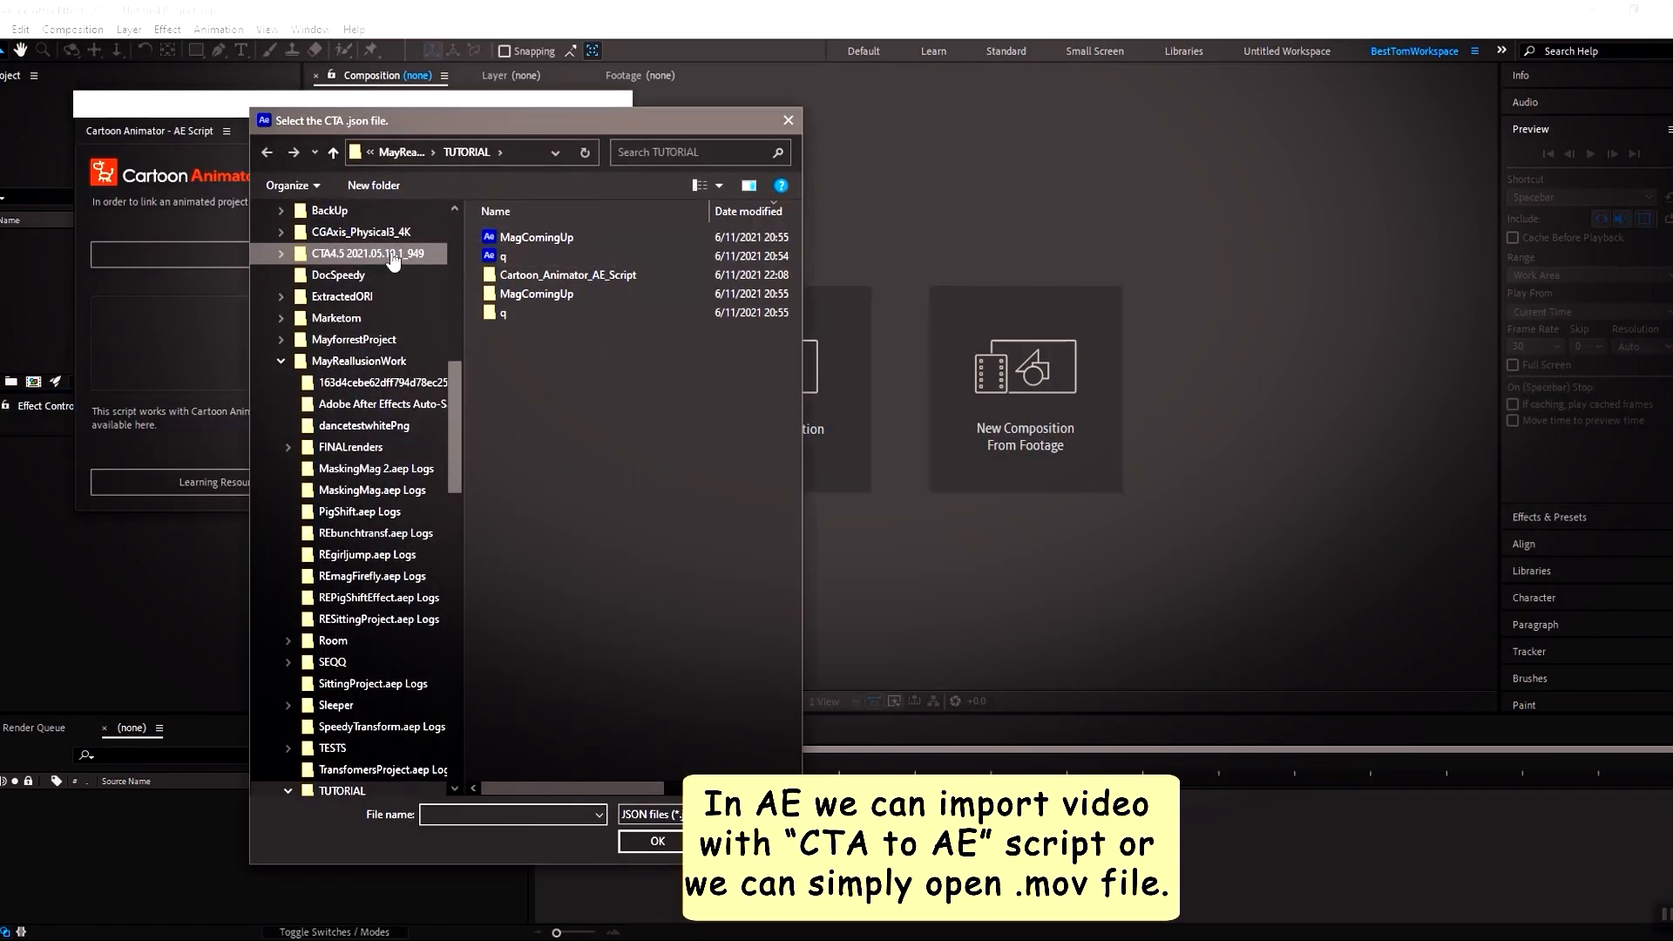
left_click(679, 846)
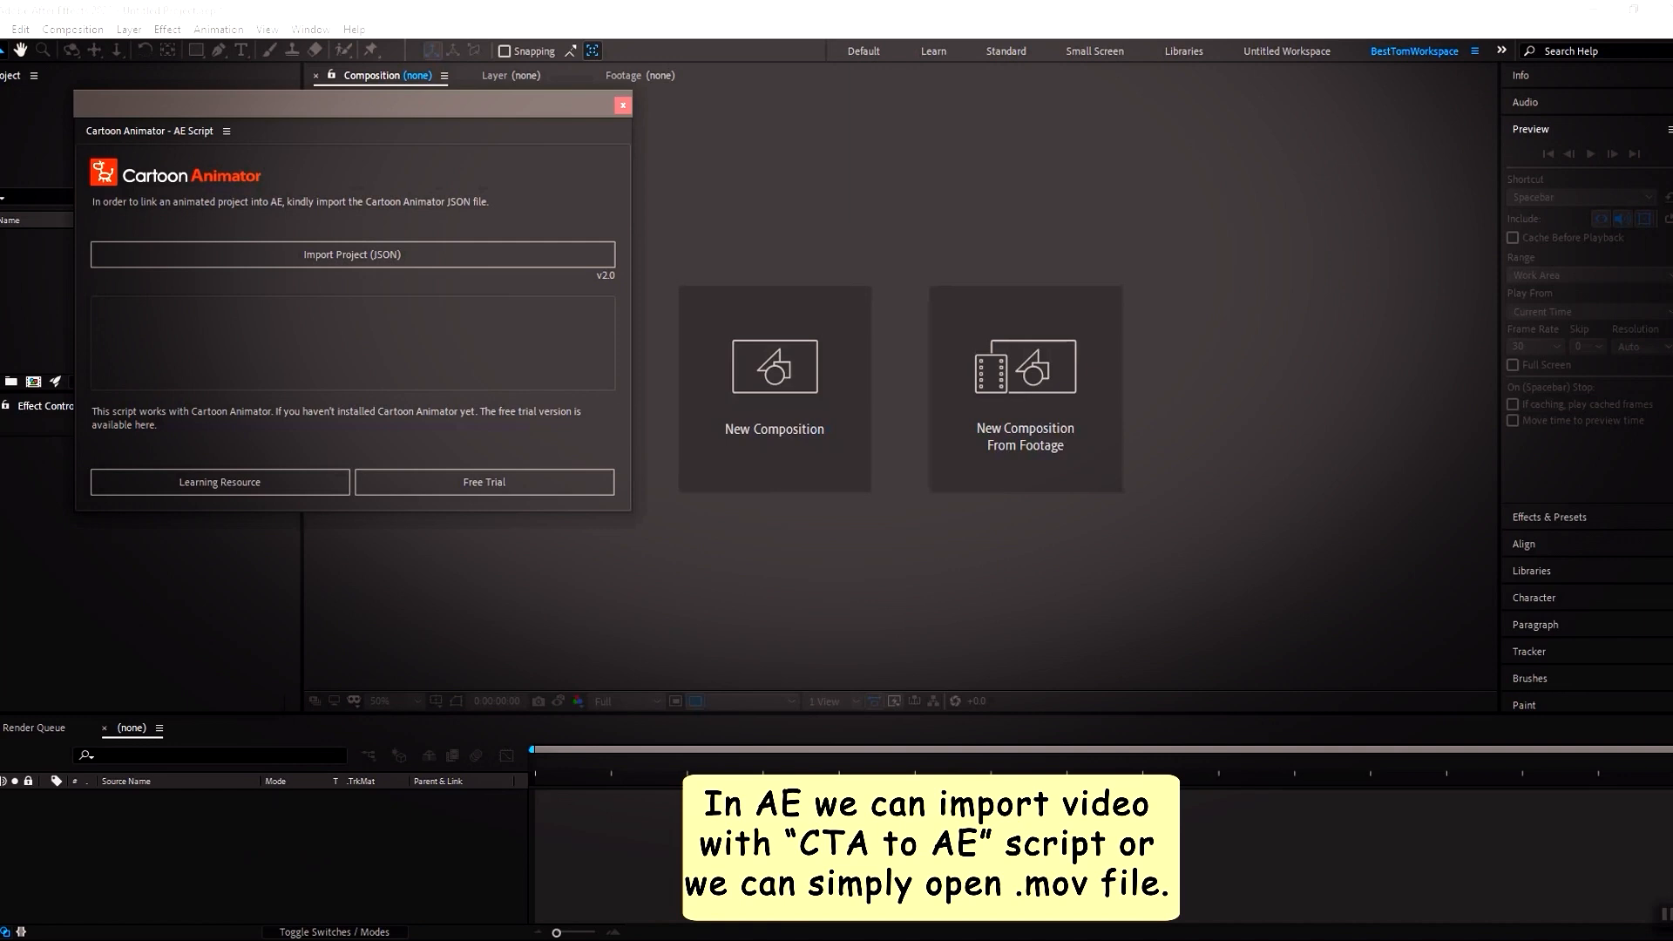
key("Return")
left_click(624, 104)
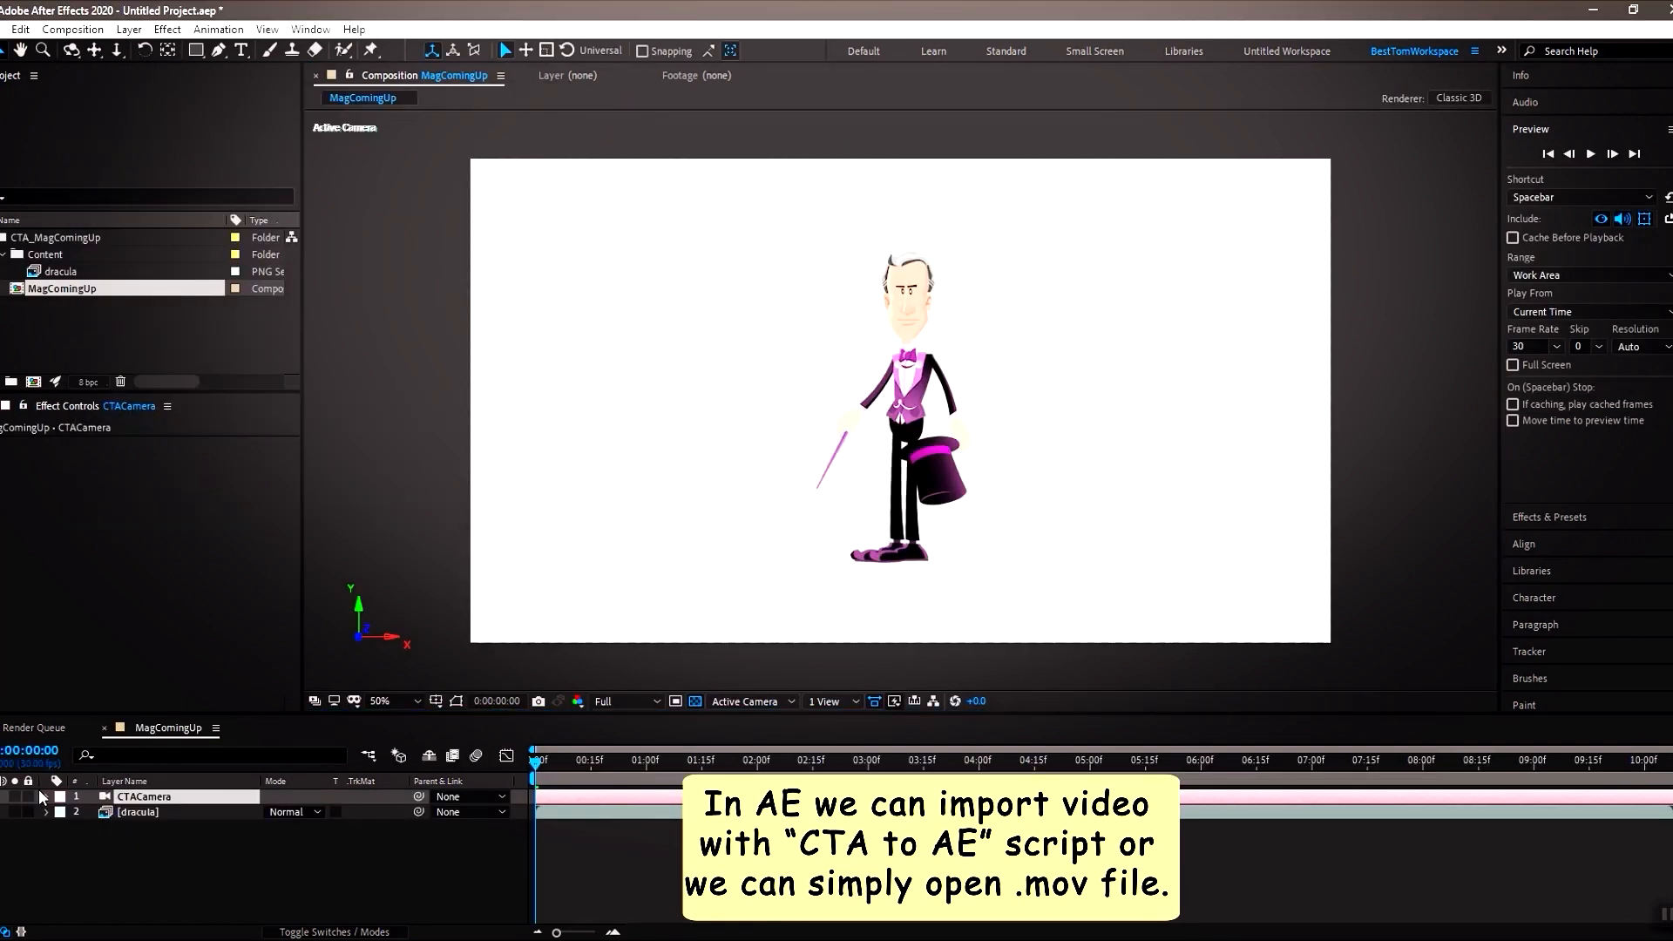
Step: Import the MagDance.mov file into the project as footage with a Straight - Unmatted alpha channel
right_click(85, 333)
mouse_move(267, 429)
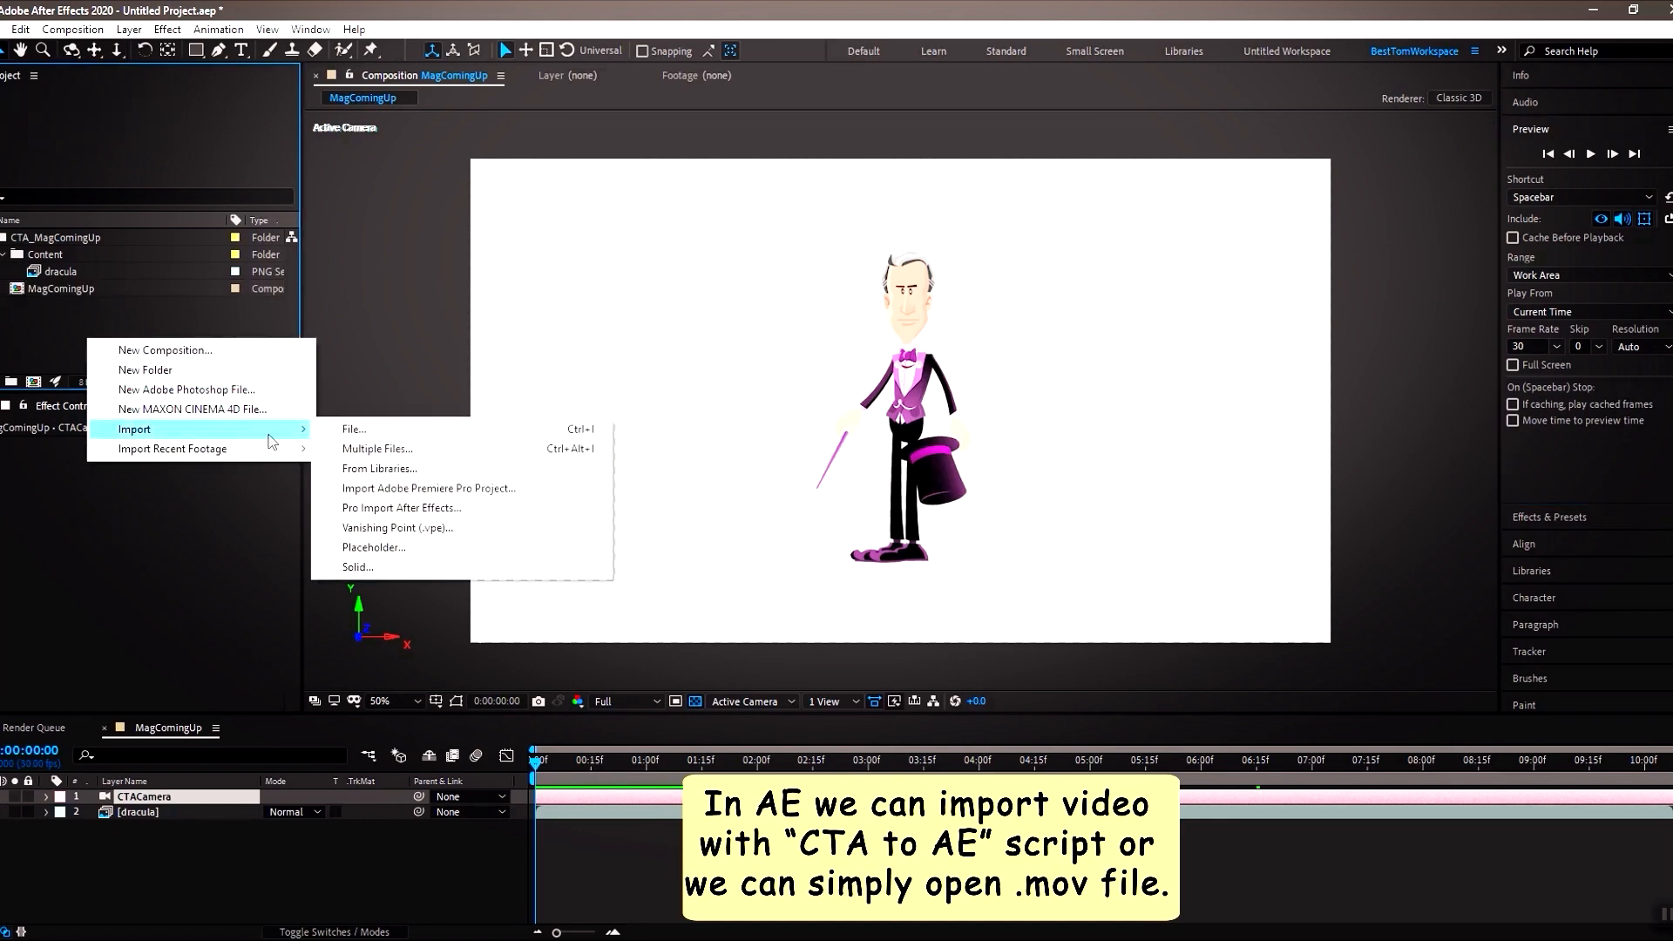
left_click(380, 430)
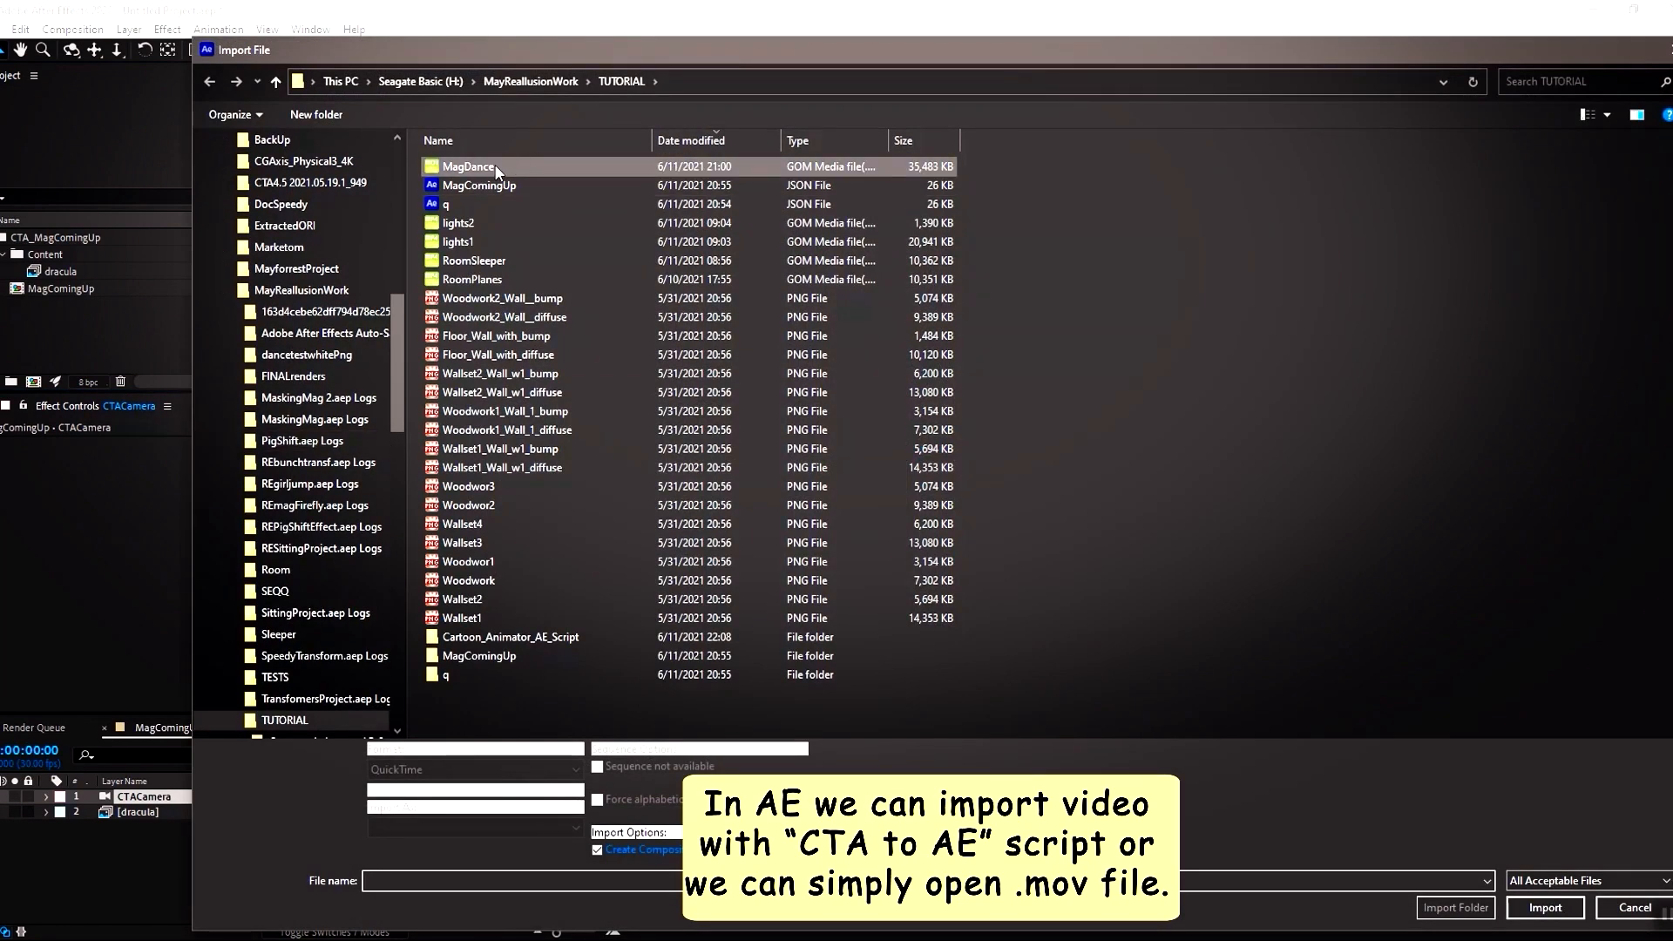
left_click(488, 167)
left_click(1547, 910)
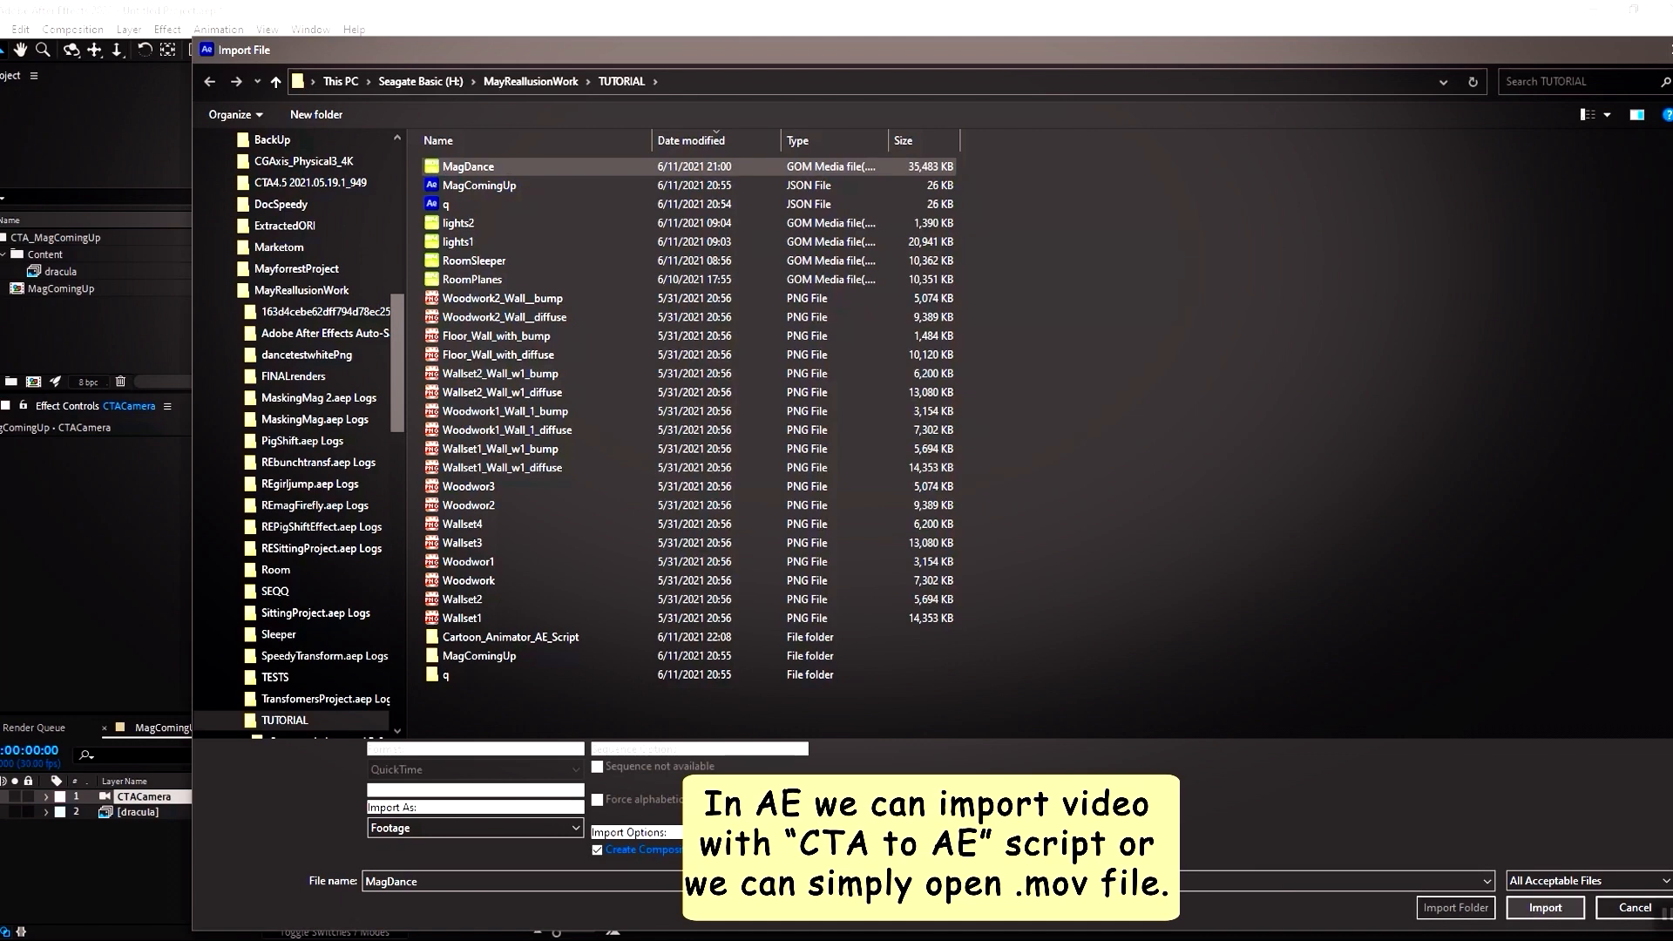
left_click(1547, 909)
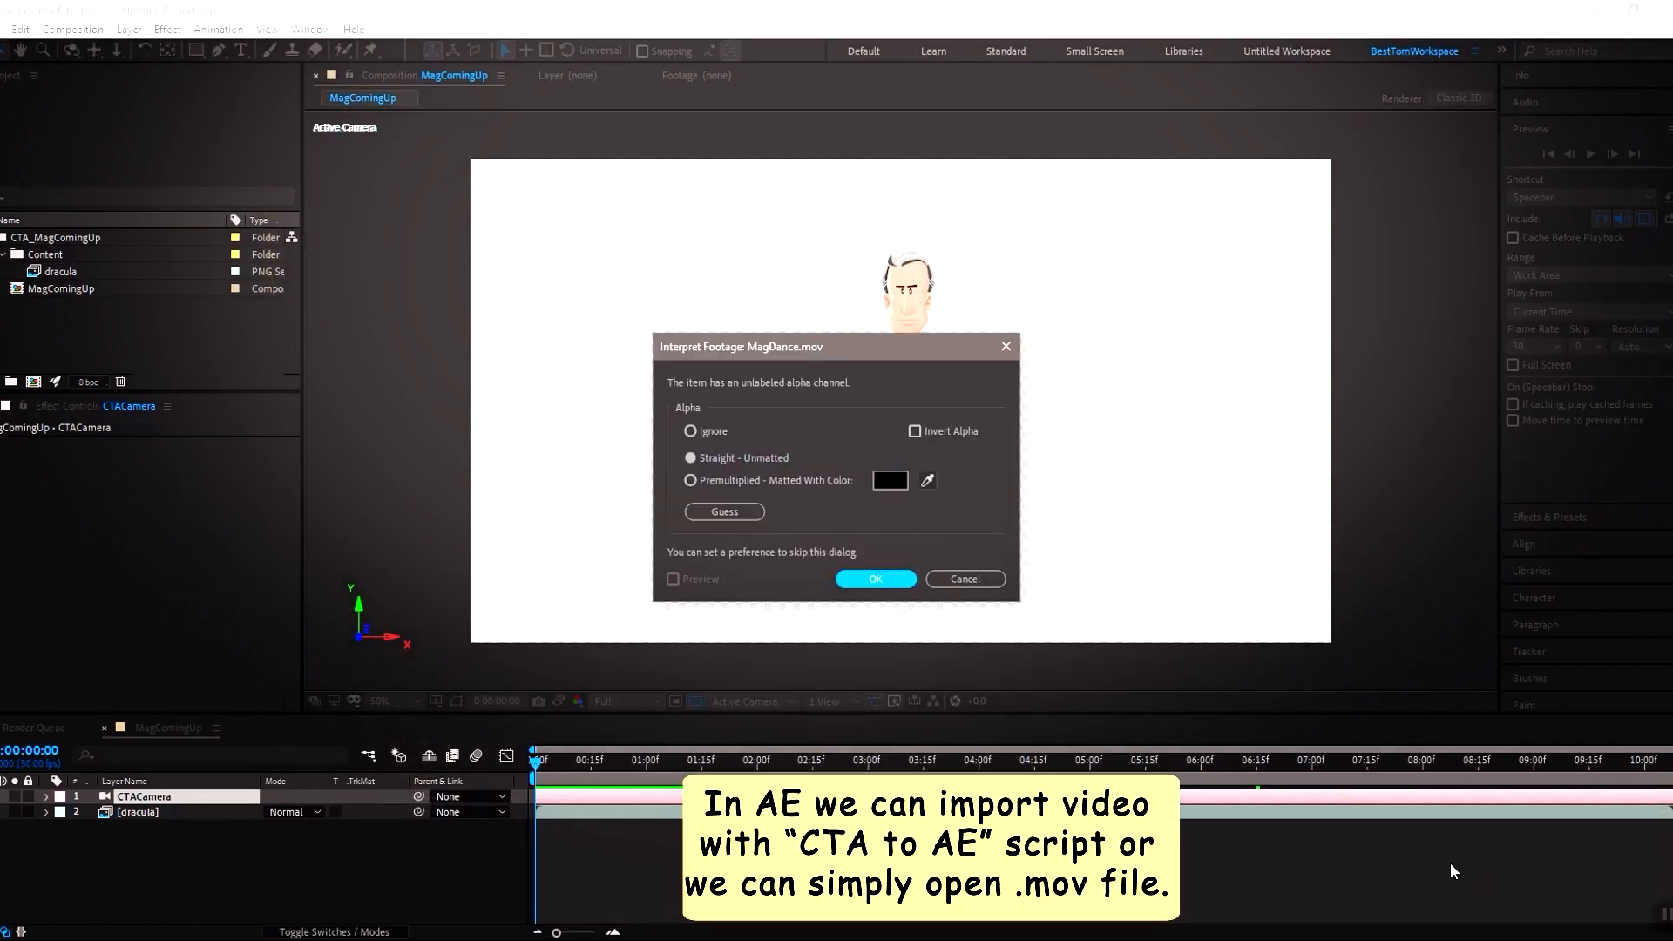
left_click(882, 581)
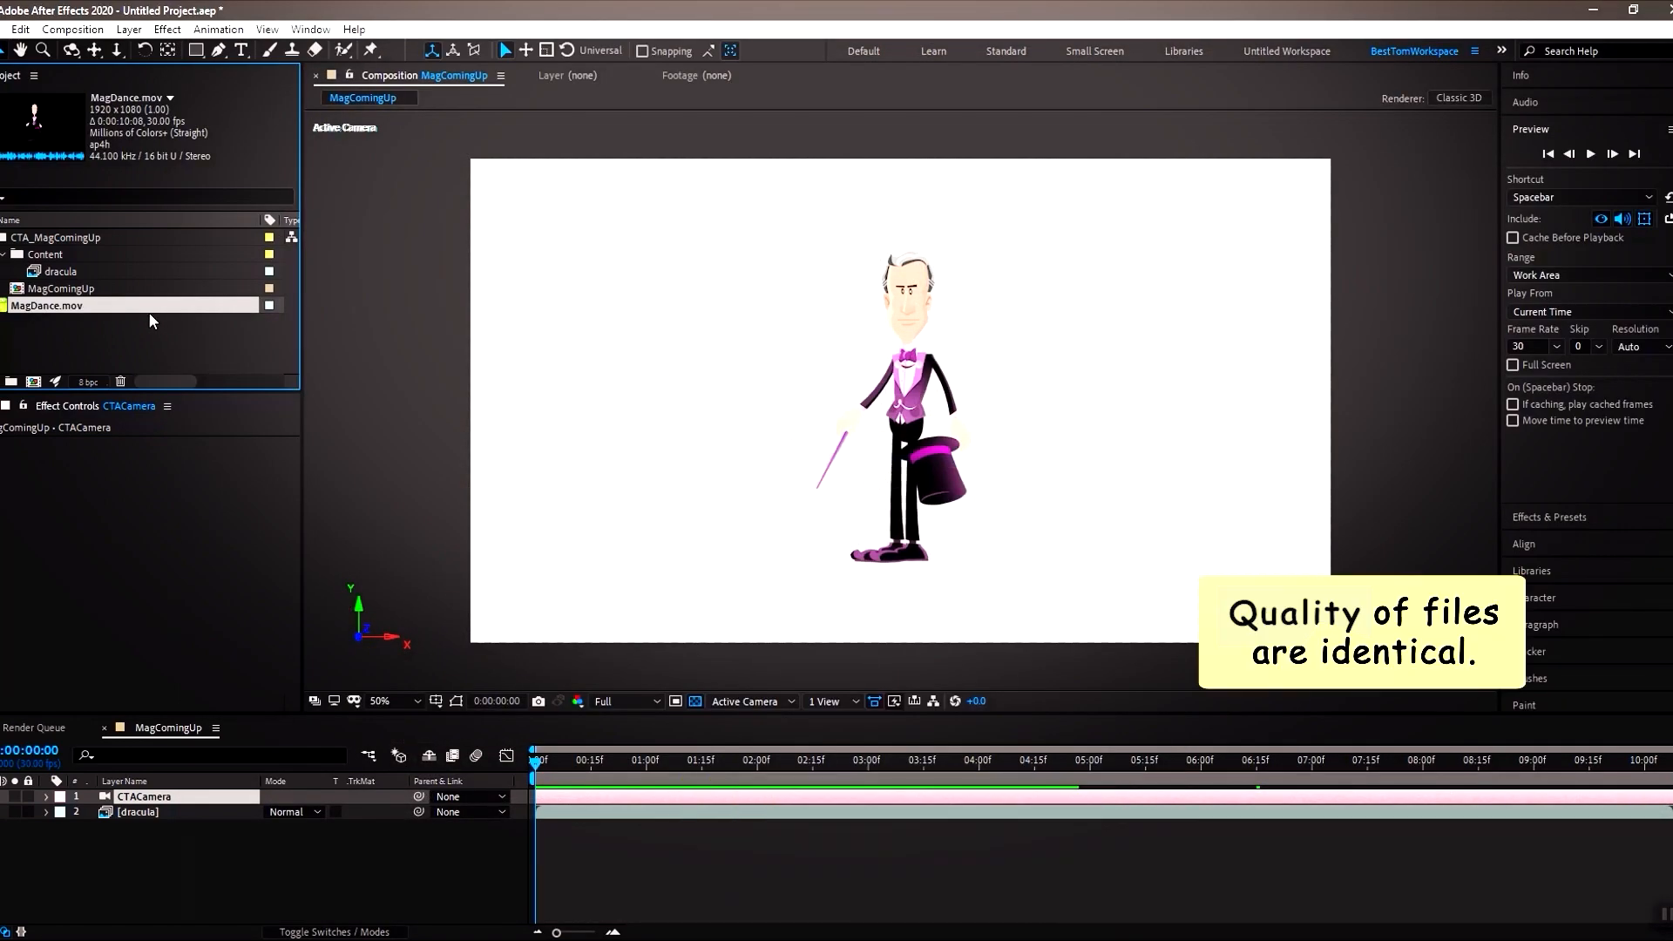
Step: Add MagDance.mov below the dracula layer, shift it sideways next to the first character and scrub through the composition to compare them
left_click_drag(242, 861, 222, 854)
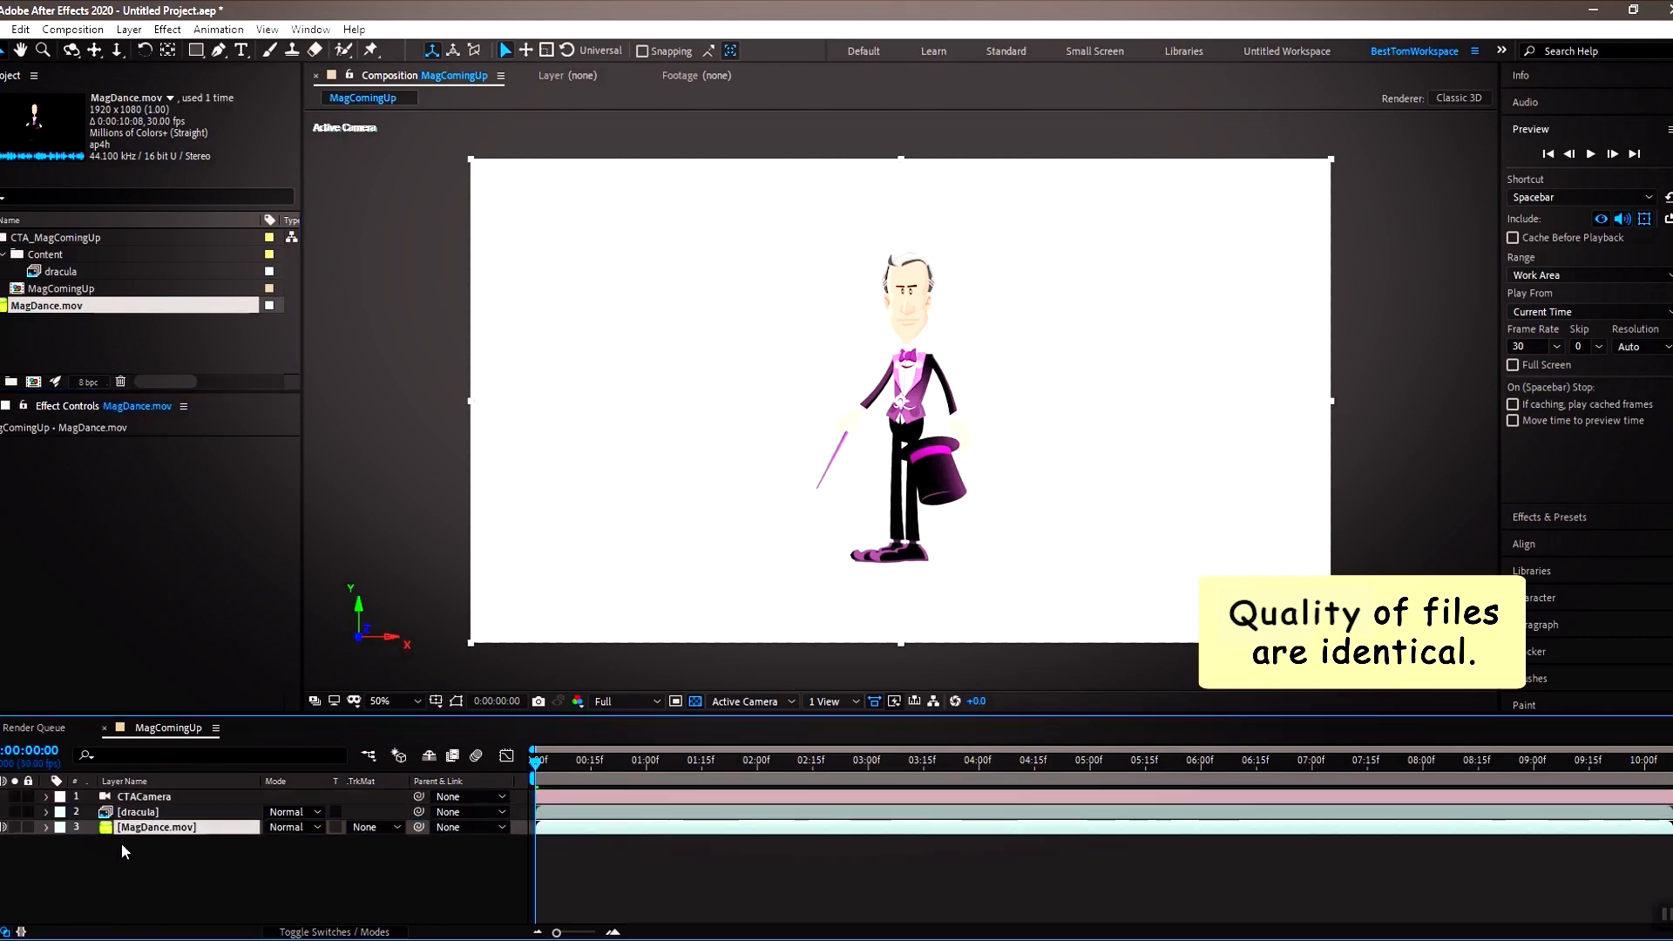
left_click_drag(907, 458, 1057, 458)
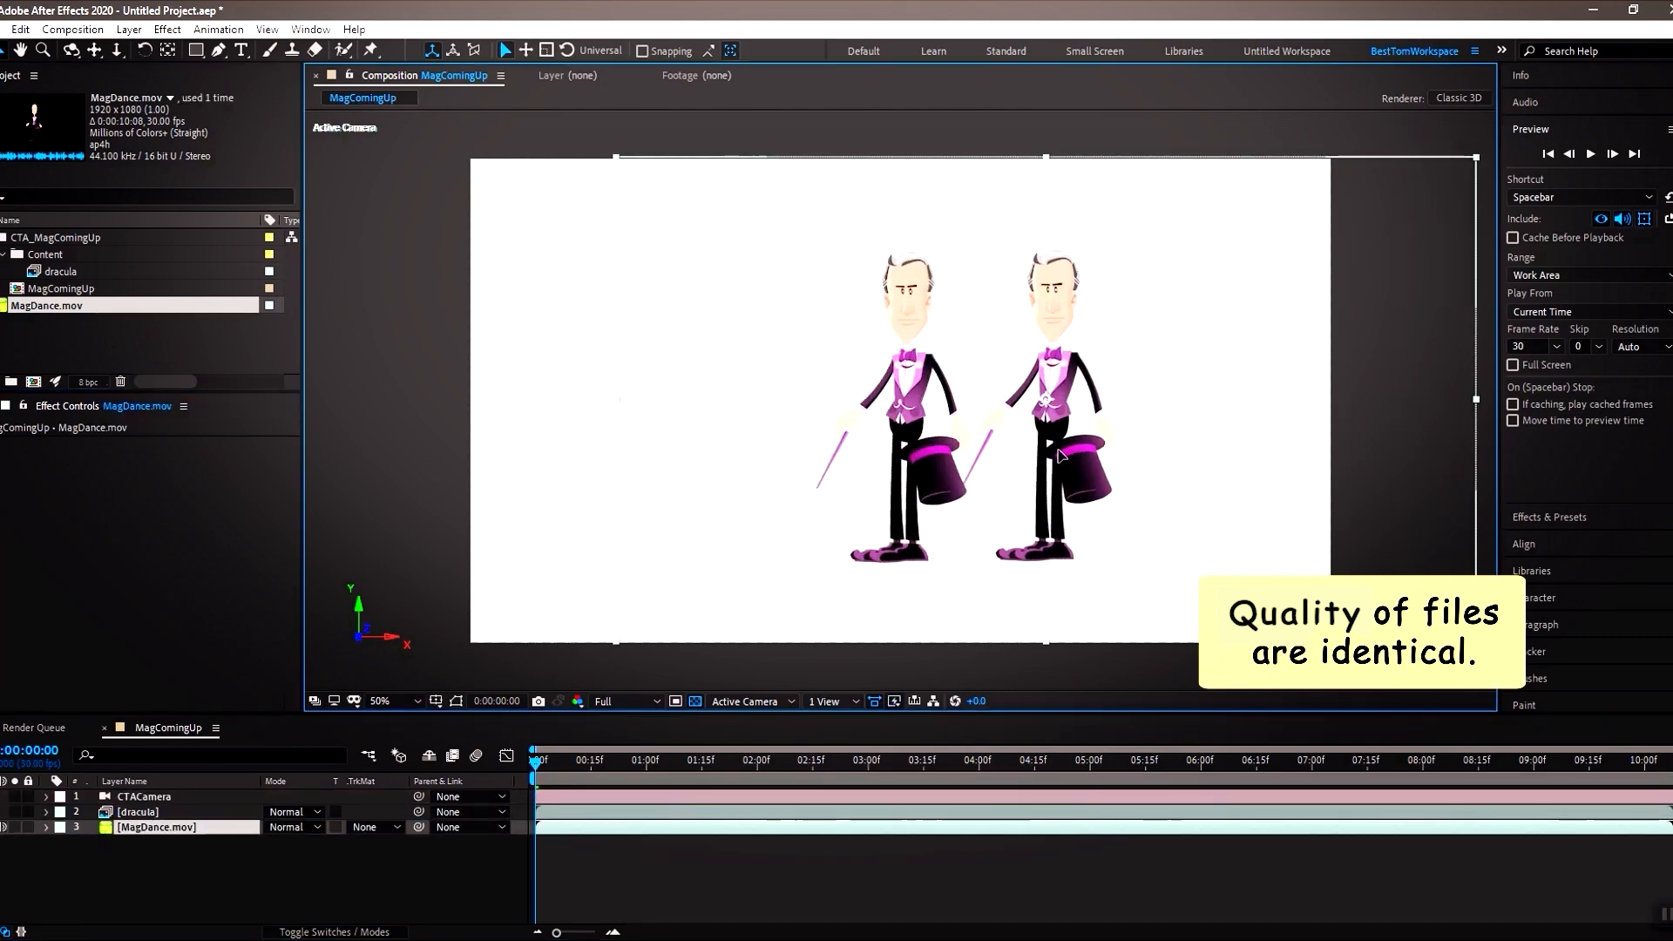
left_click_drag(584, 770, 1237, 877)
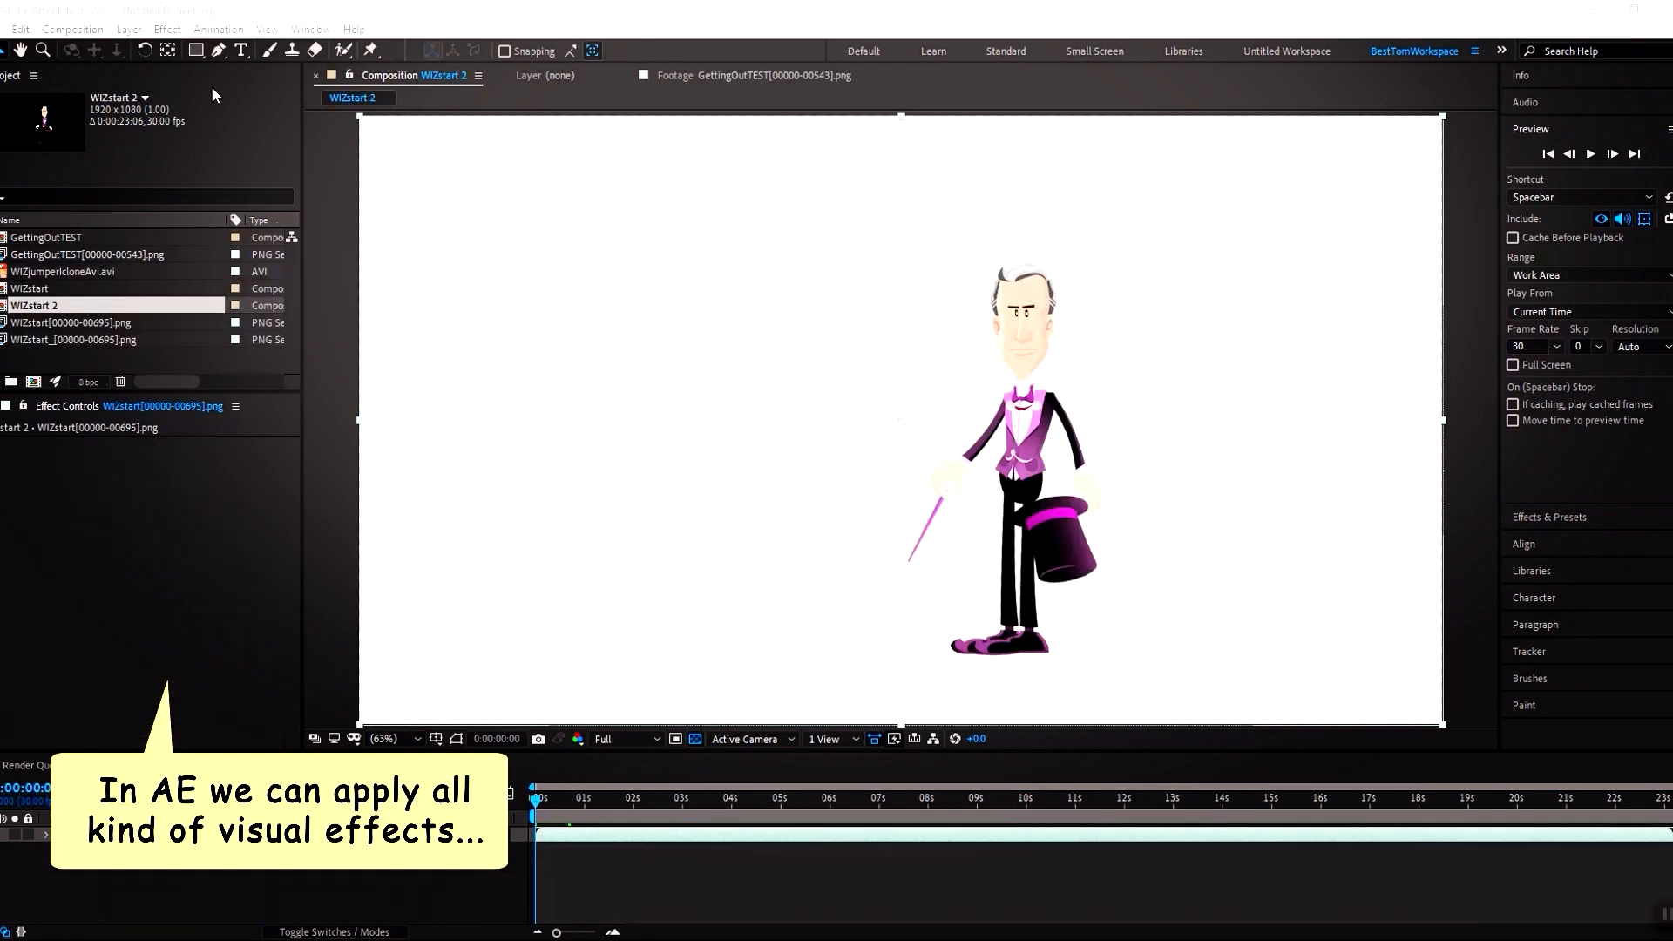
Step: Queue the WIZstart 2 composition and render it as a PNG Sequence with RGB + Alpha channels
left_click(74, 30)
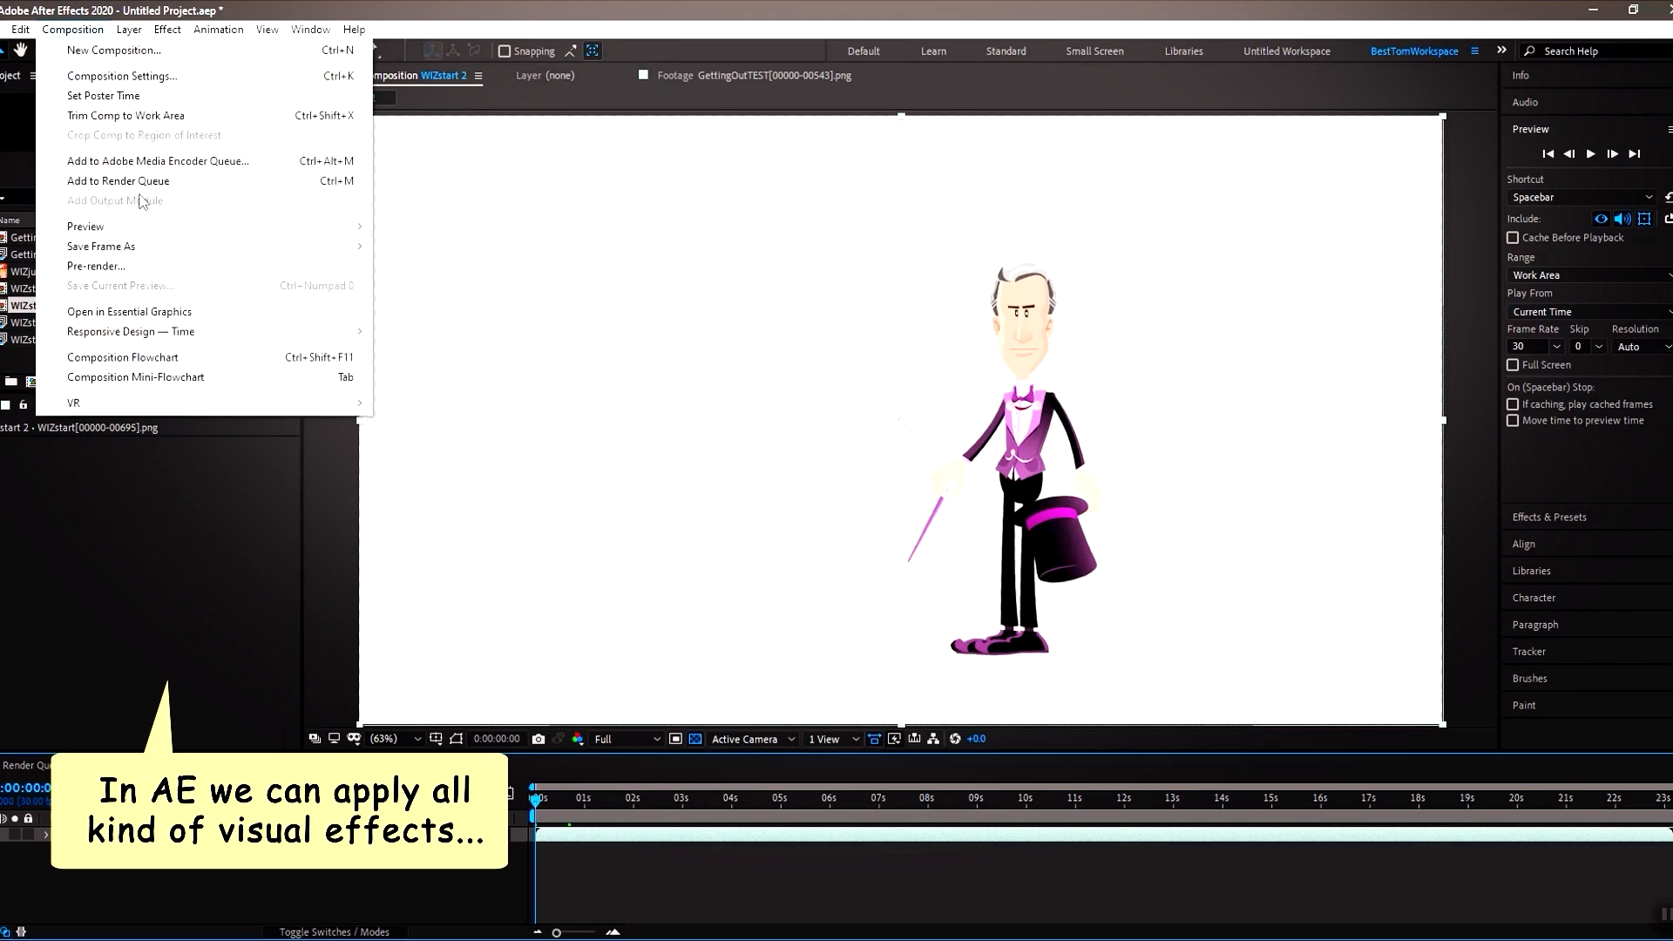
left_click(185, 182)
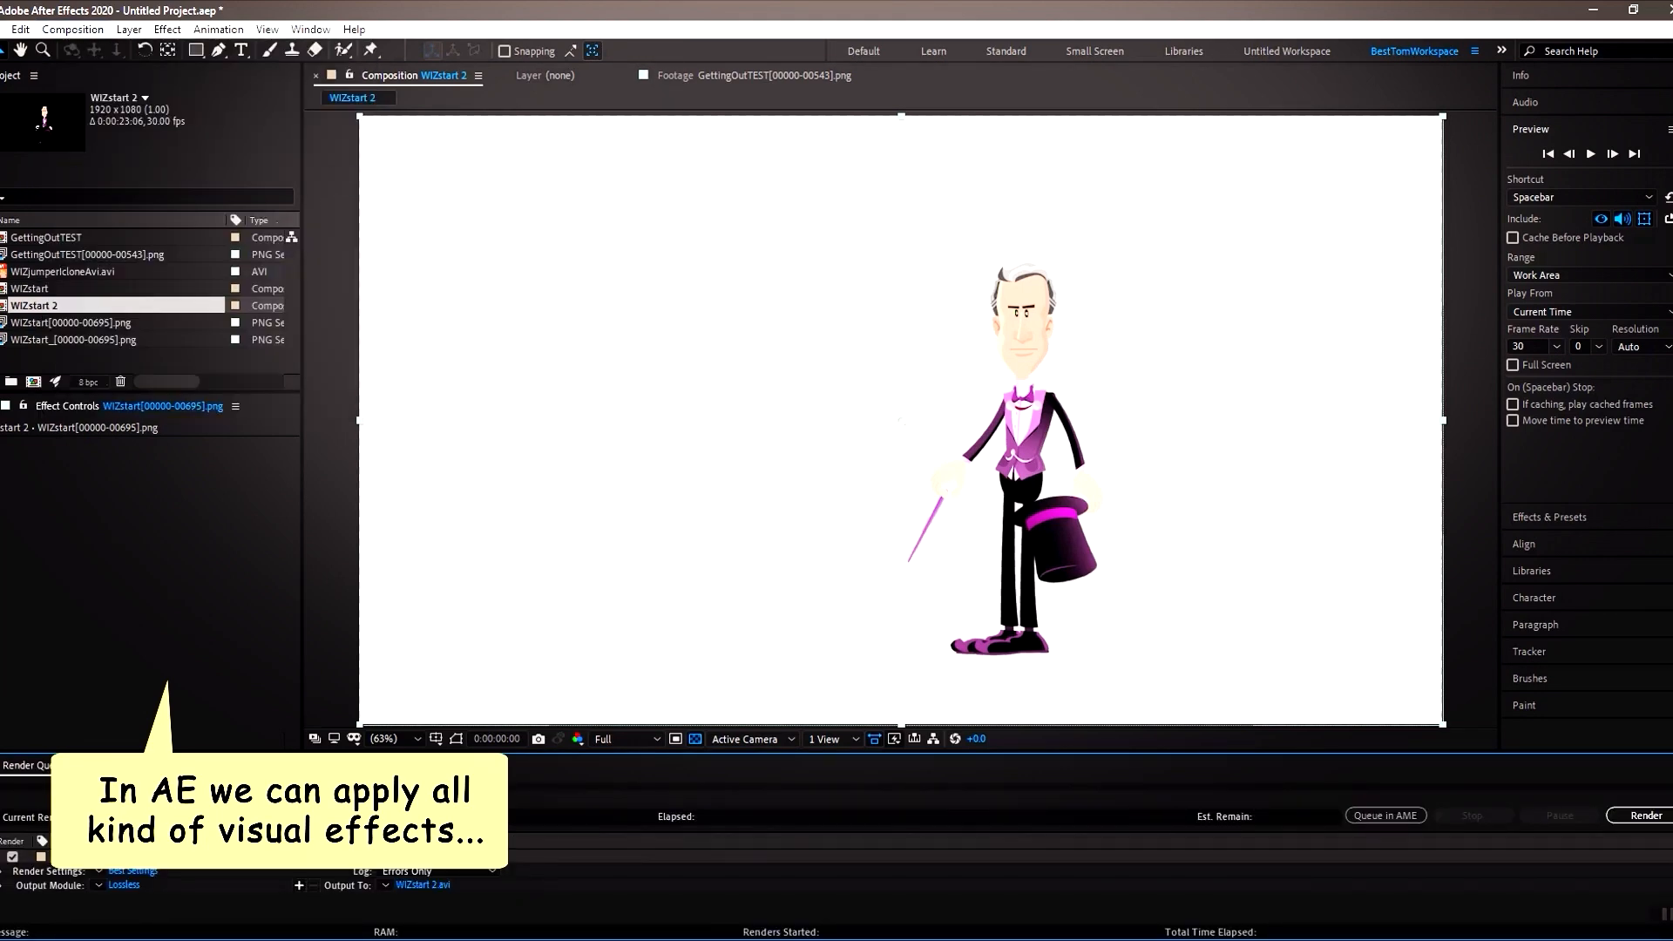
left_click(124, 884)
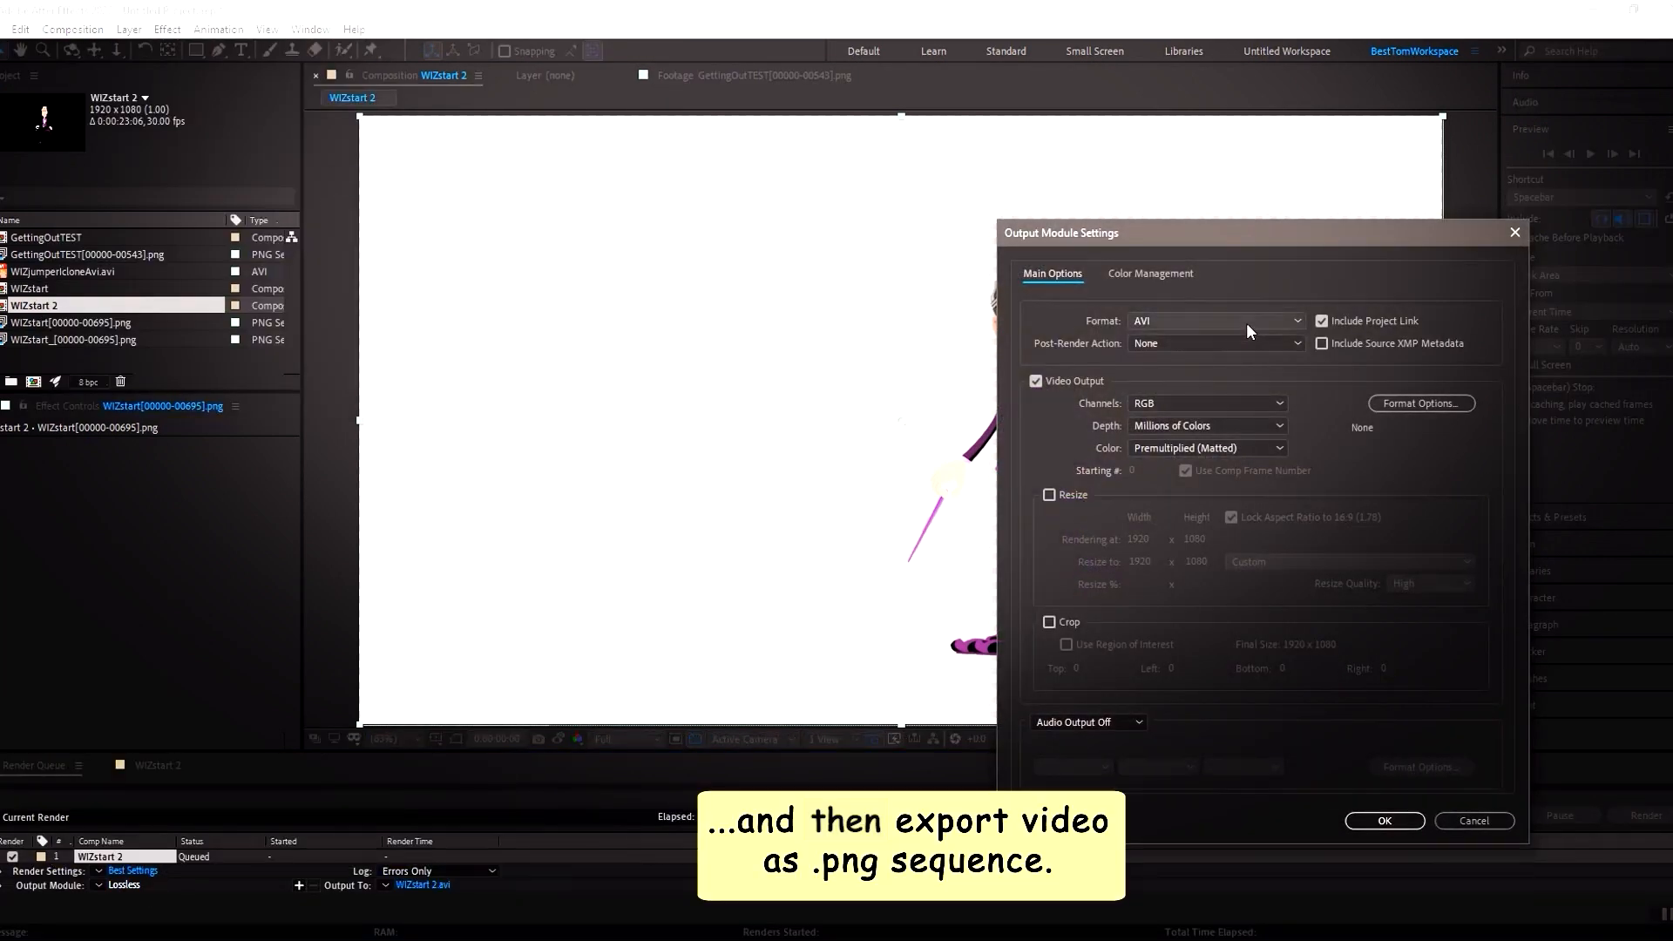
left_click(1246, 323)
left_click(1236, 475)
left_click(1252, 402)
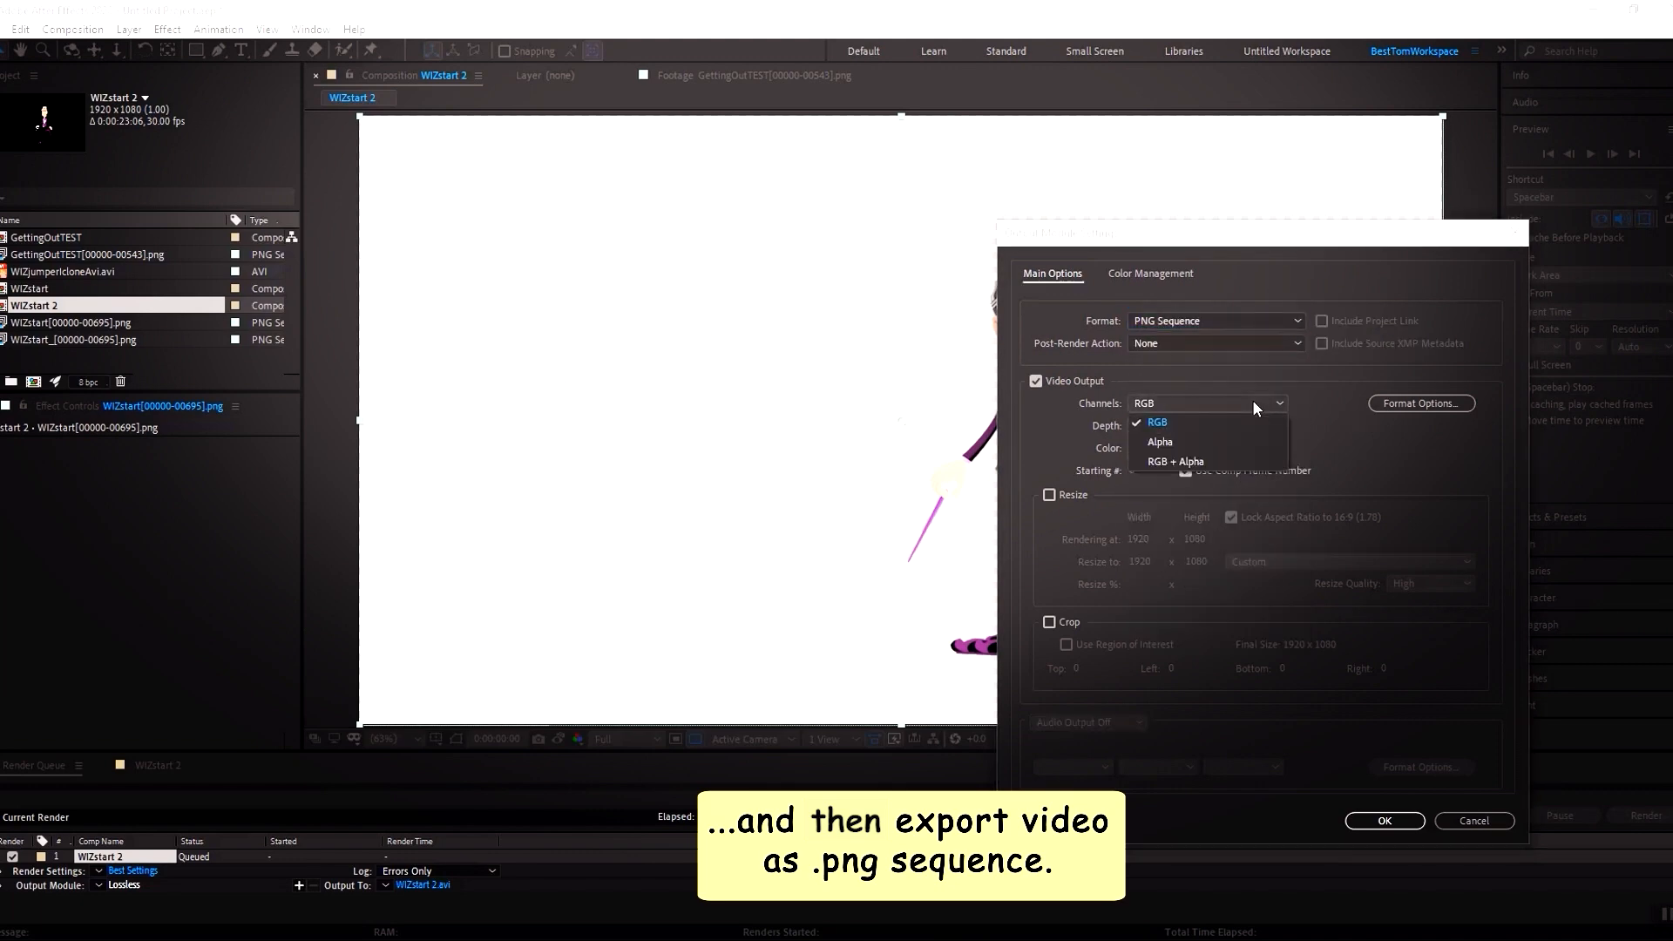
left_click(1241, 460)
left_click(1375, 821)
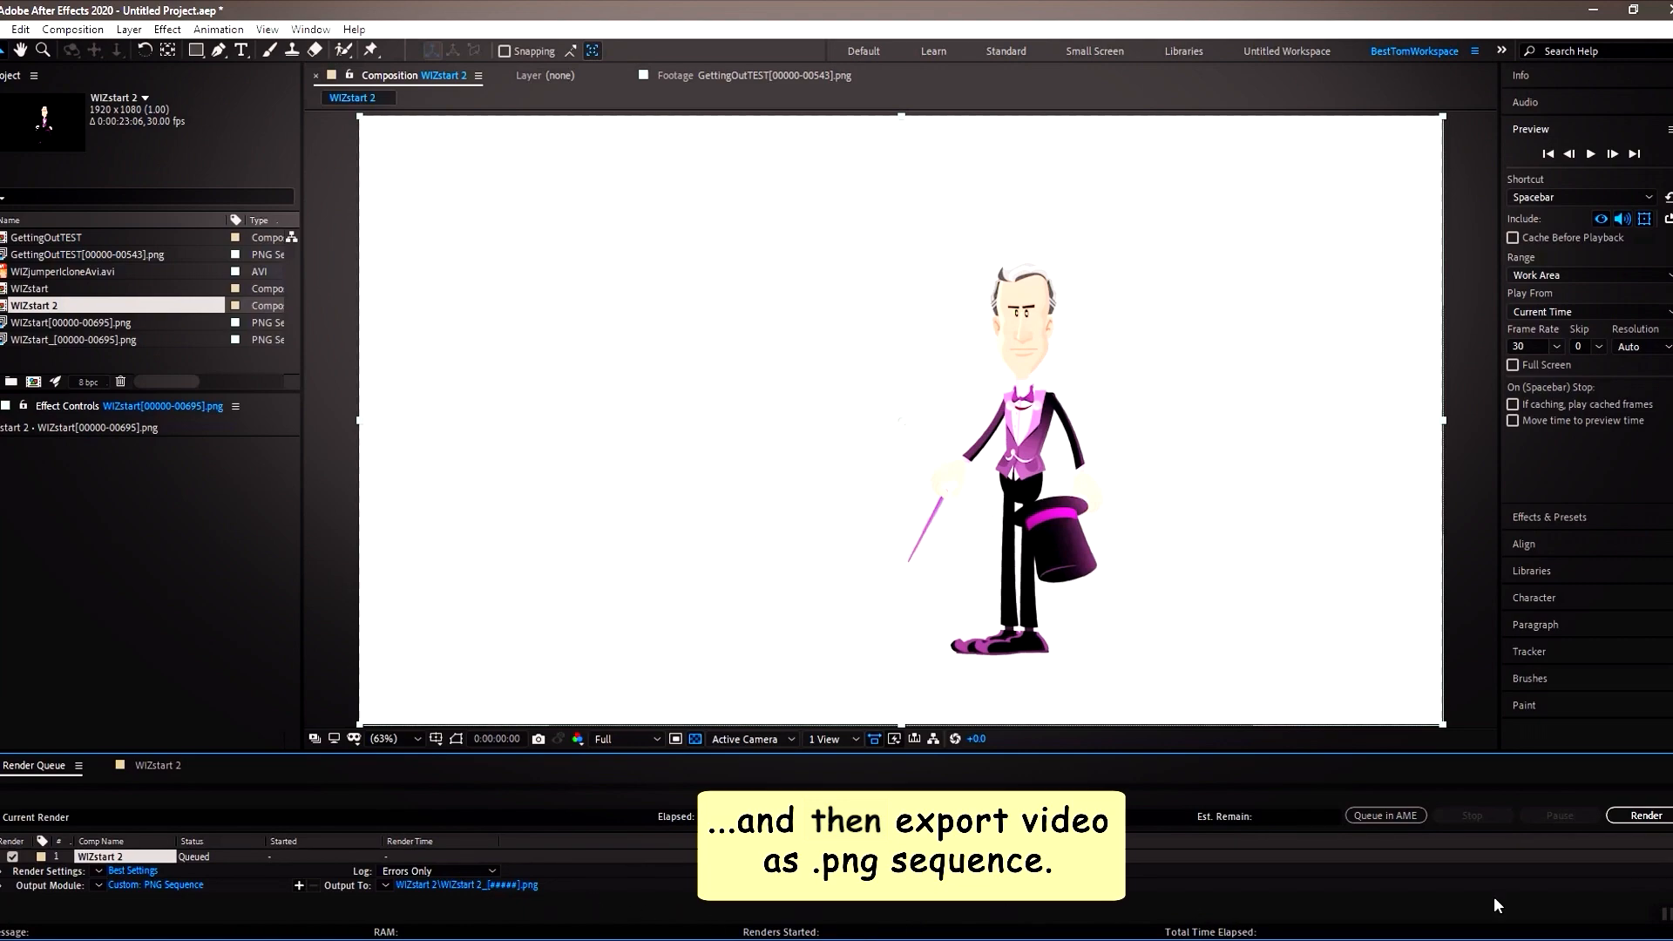
left_click(1627, 817)
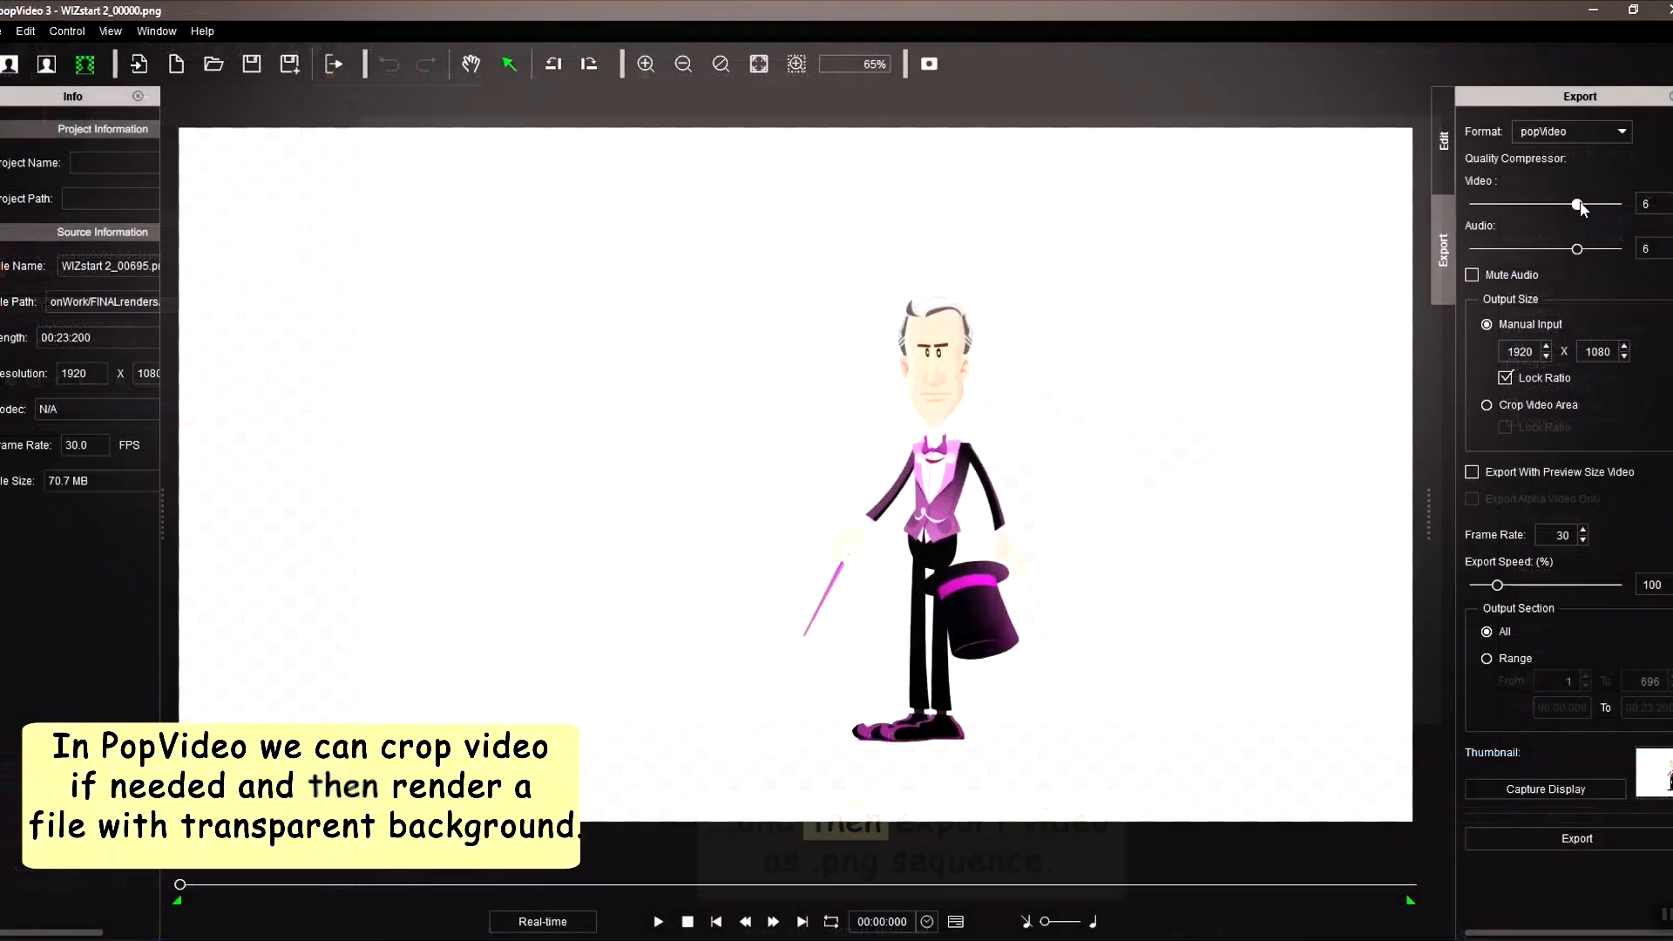
Step: Switch to popVideo 3 and configure the export with video quality 8, muted audio, a 1560 x 986 crop area and frame range 198 to 532
left_click_drag(1579, 205, 1619, 204)
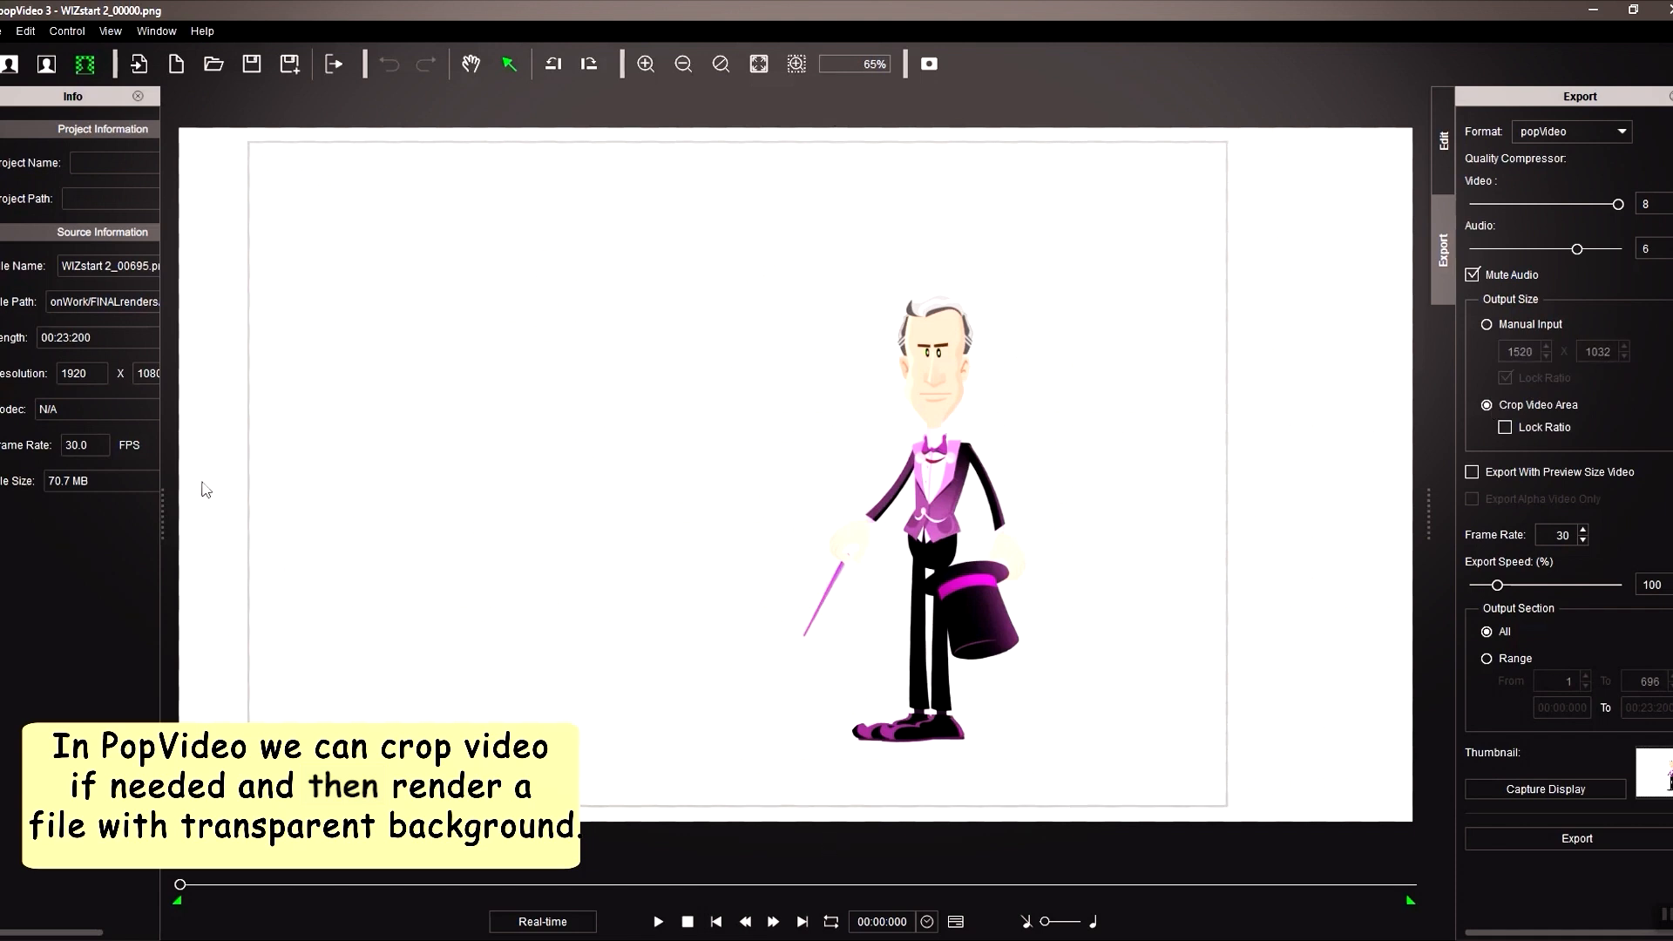
left_click_drag(180, 885, 562, 889)
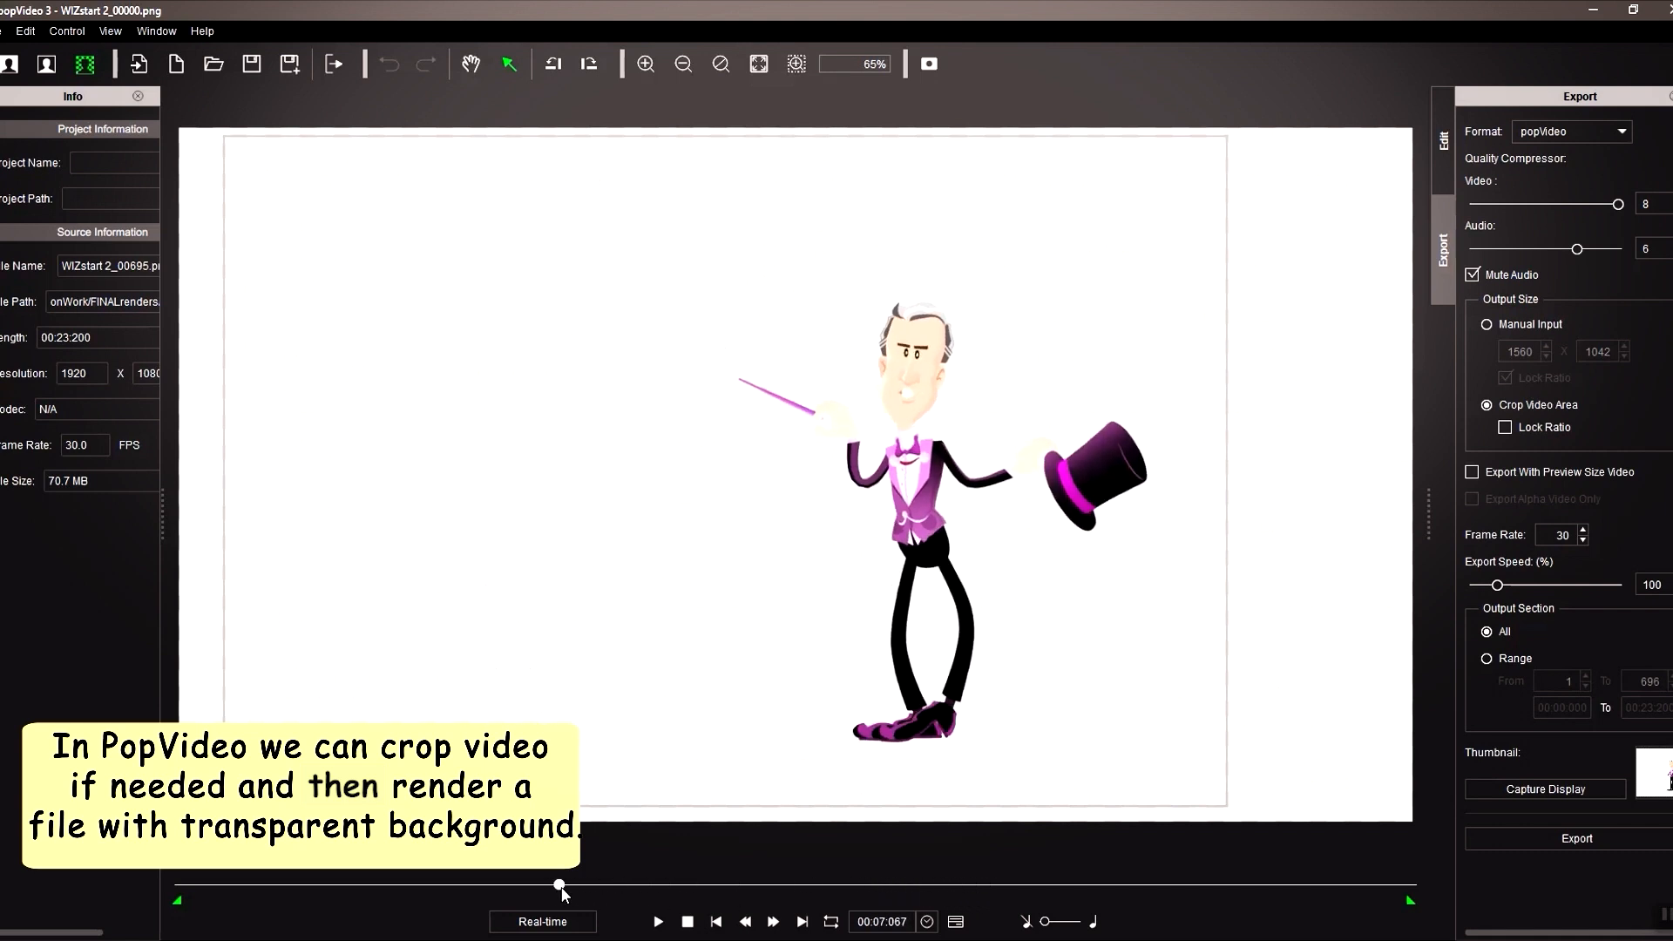
mouse_move(529, 891)
left_mouse_down()
mouse_move(515, 888)
mouse_move(734, 897)
mouse_move(529, 903)
mouse_move(1118, 897)
left_mouse_up()
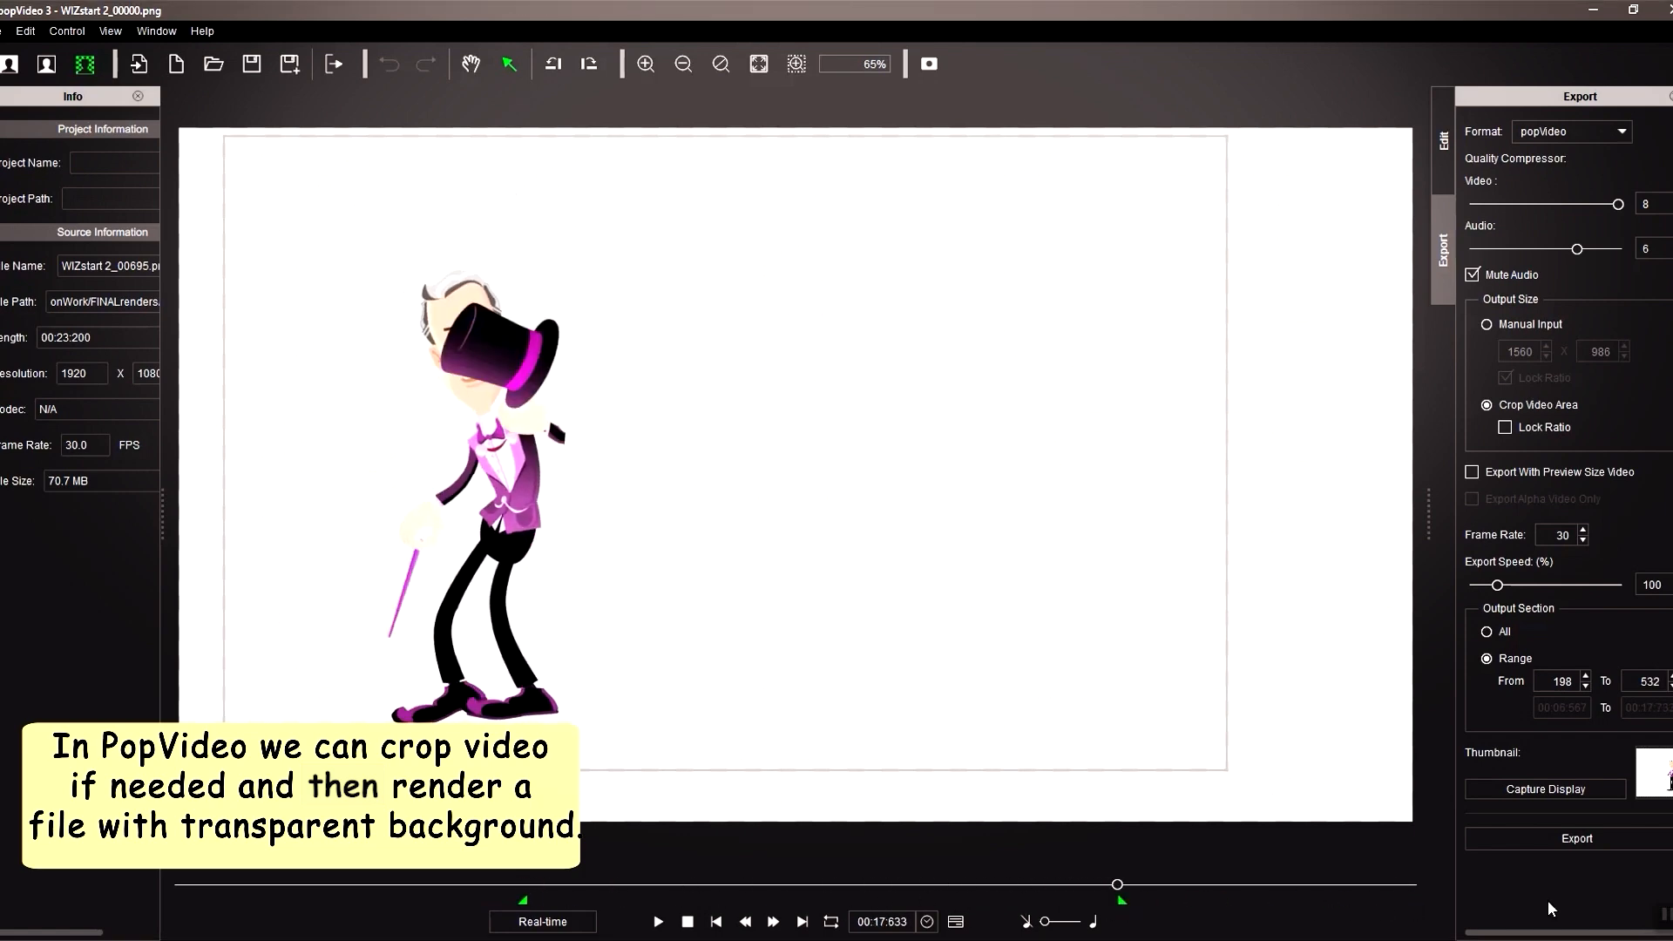
Step: Export the cropped frame range as a popVideo file named MagStart in the TUTORIAL folder
left_click(1600, 841)
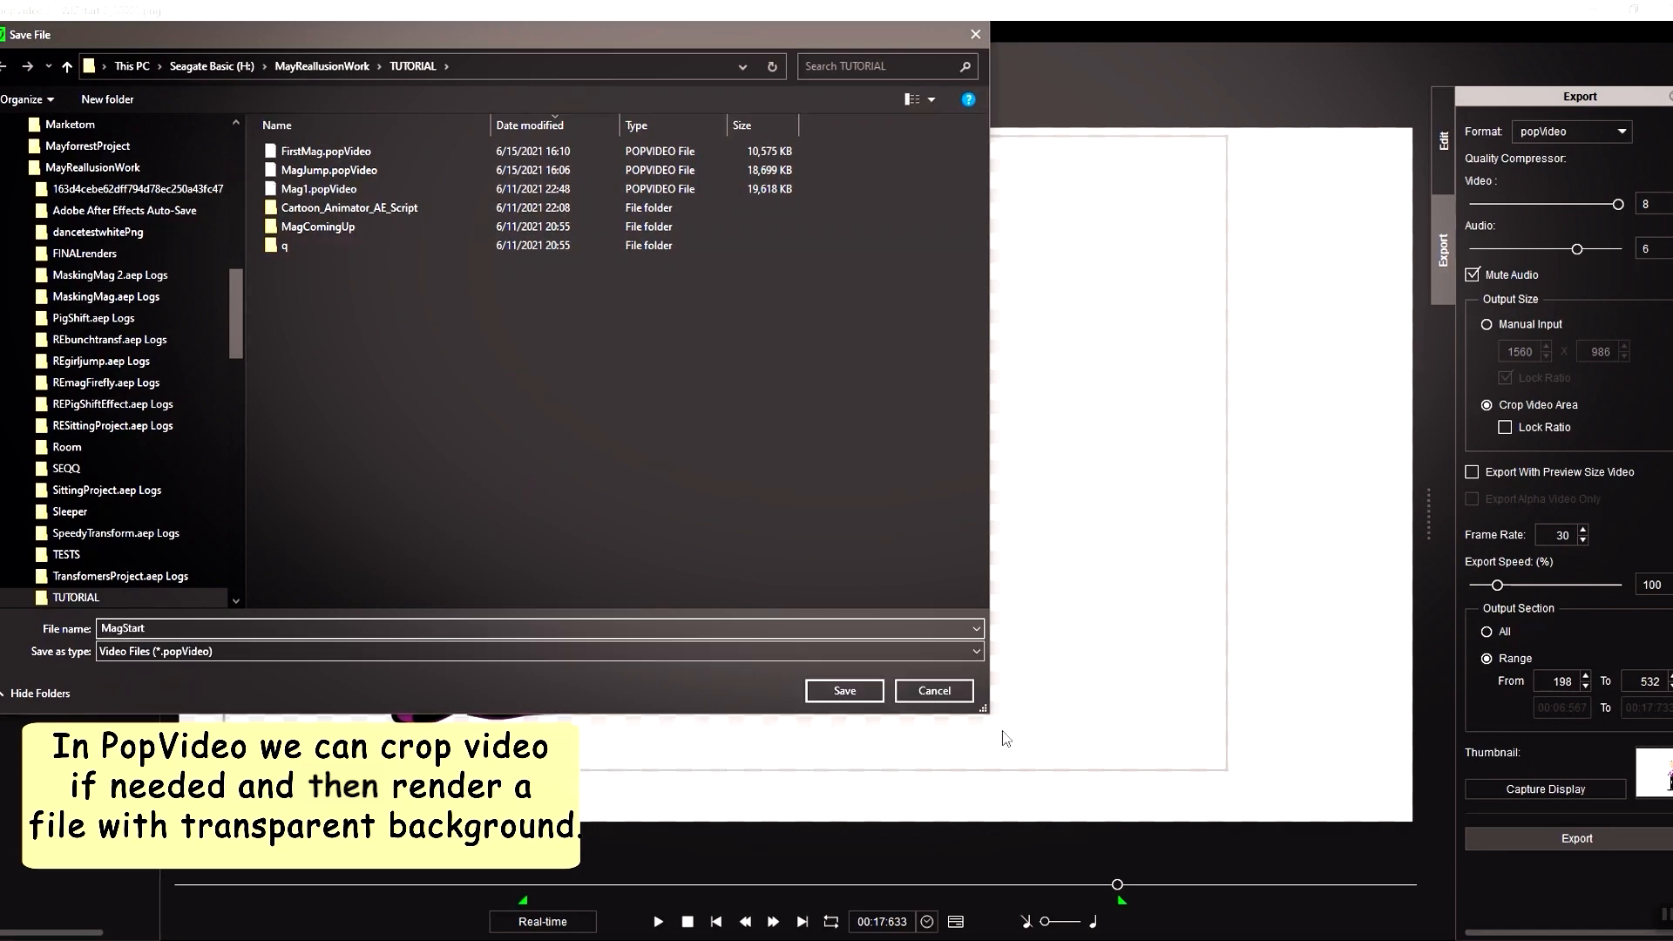
left_click(866, 697)
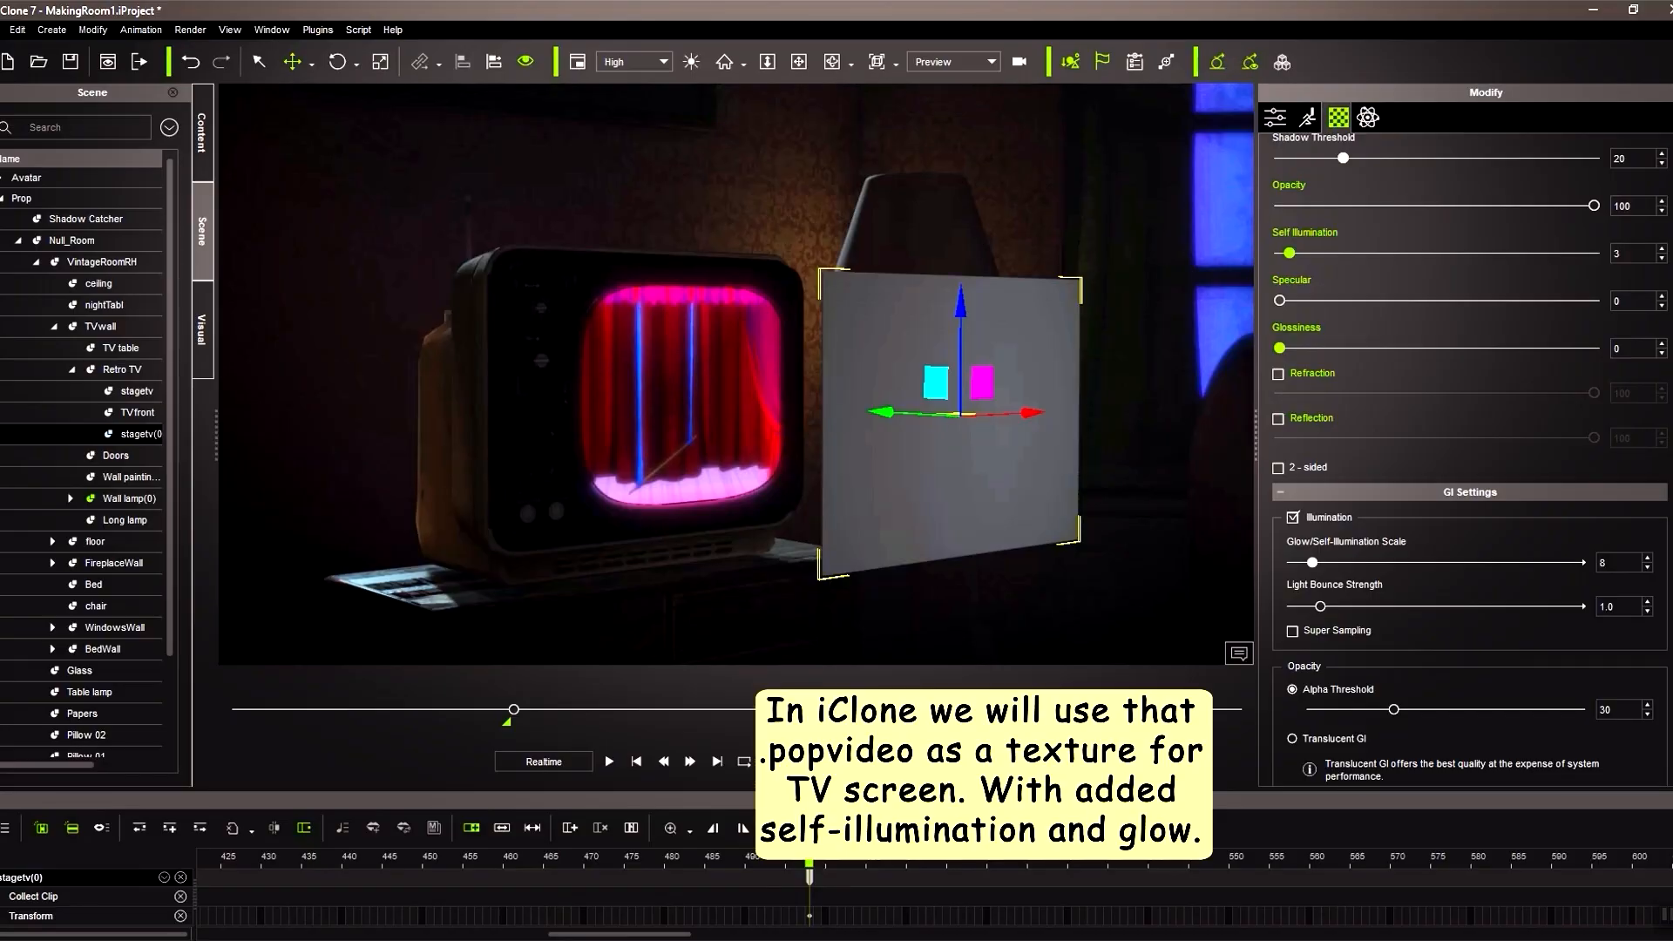
Step: Switch to iClone and load MagStart.popVideo as the Diffuse texture of the image plane beside the TV
scroll(1470, 462, "up", 10)
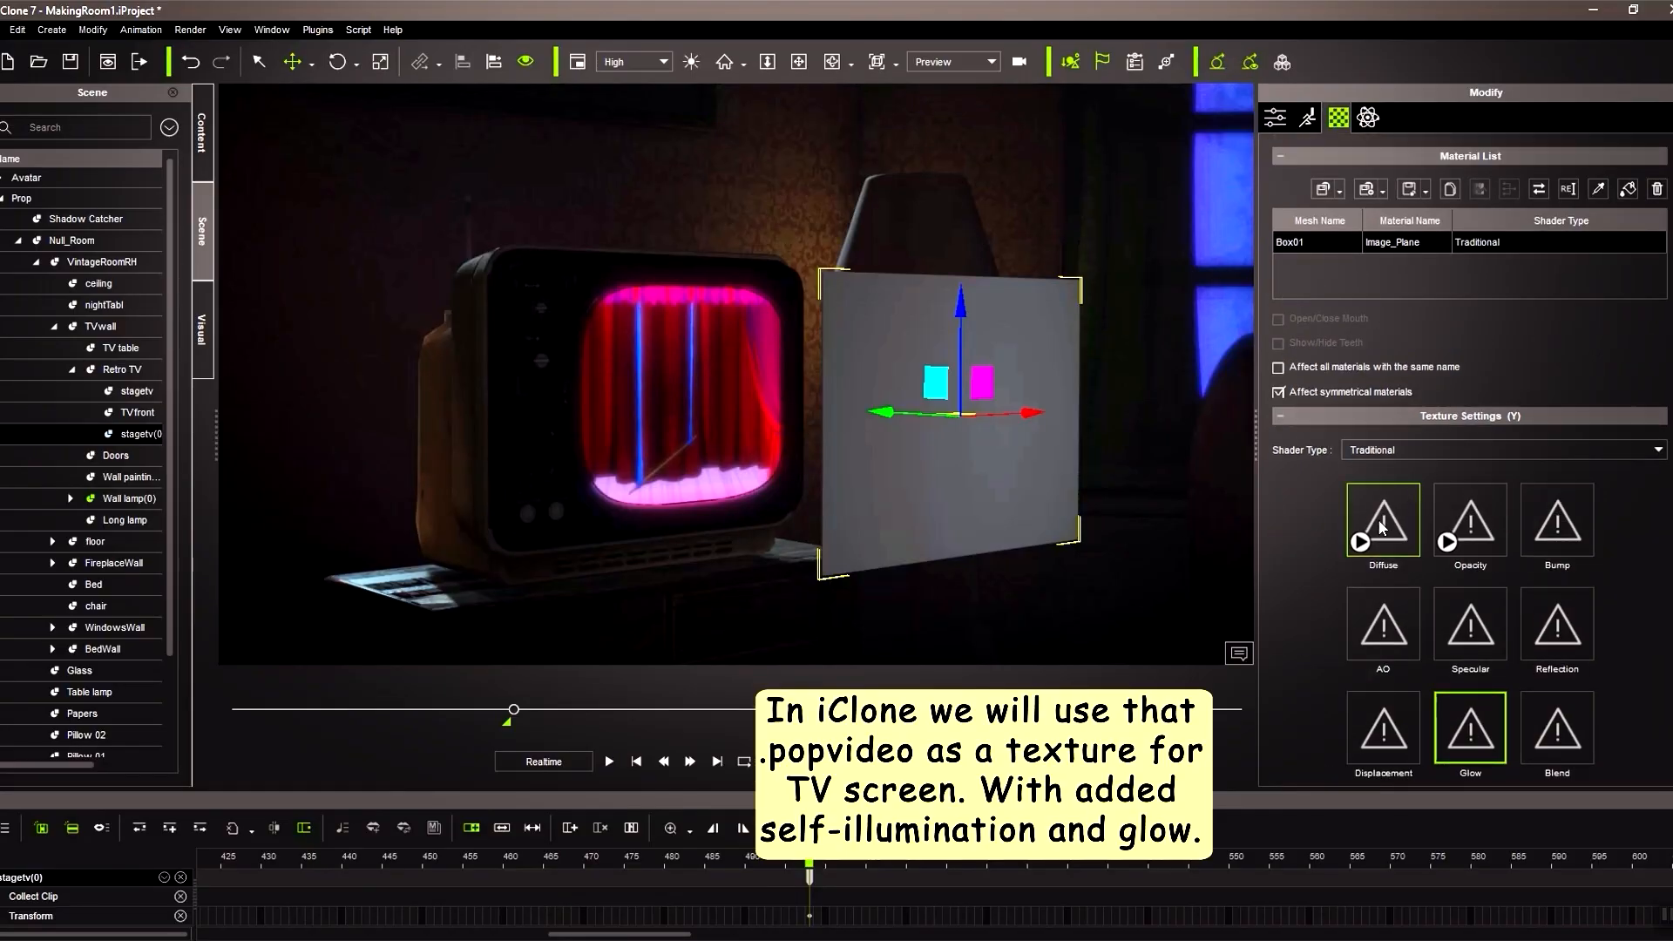
double_click(1383, 528)
left_click(291, 168)
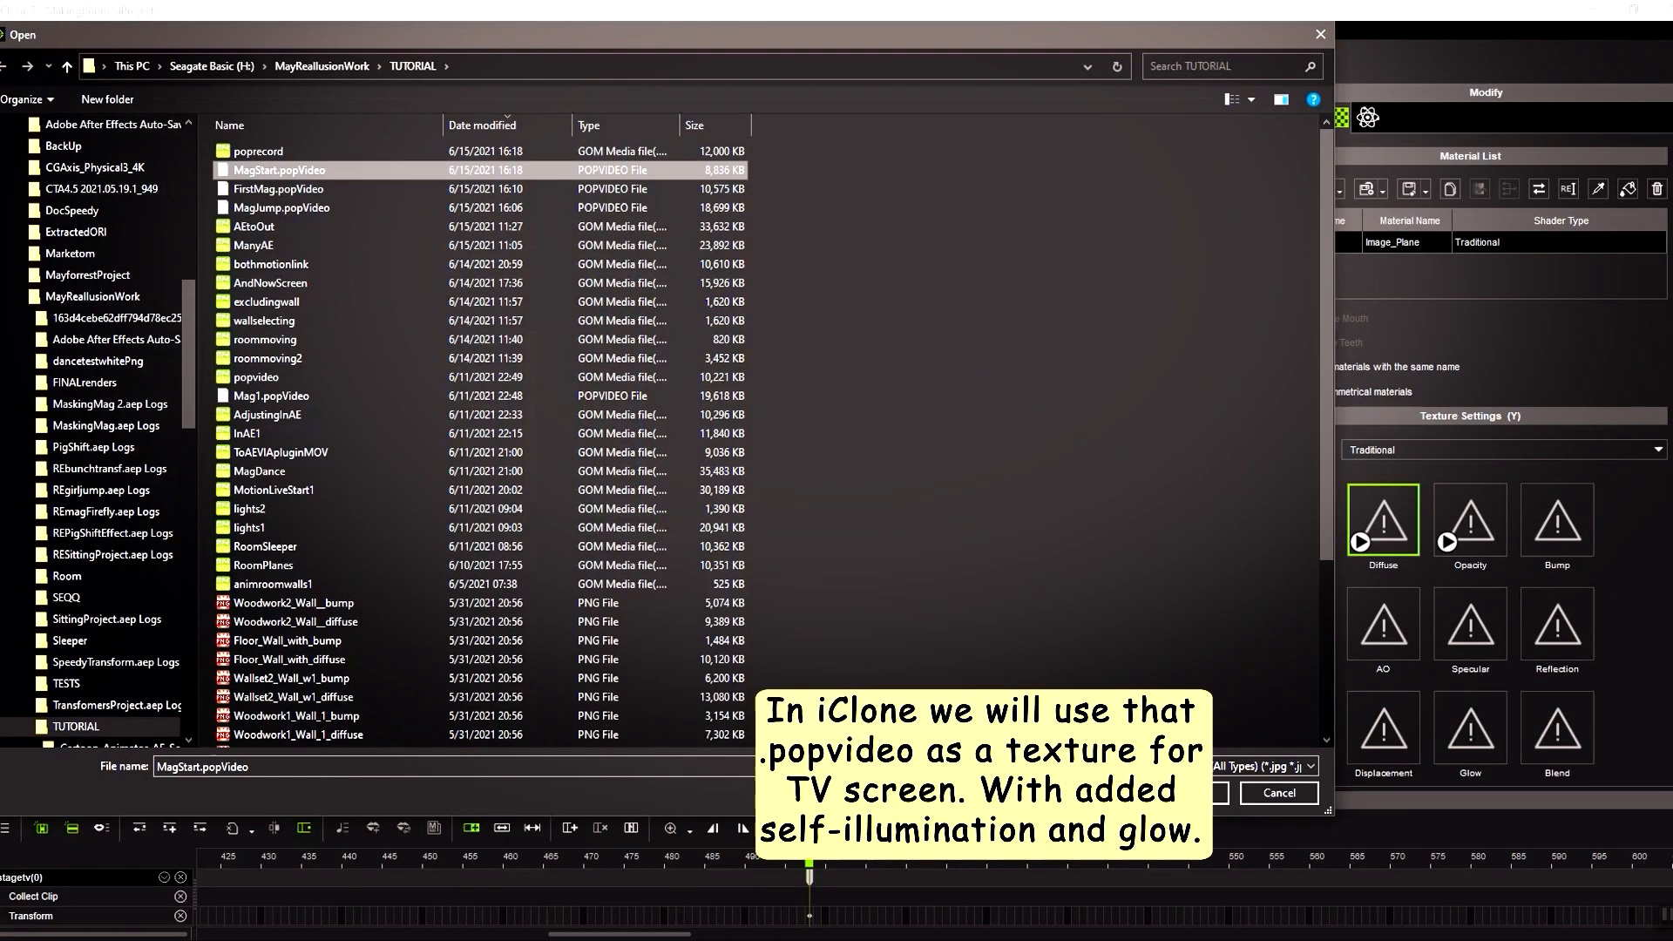
left_click(1203, 793)
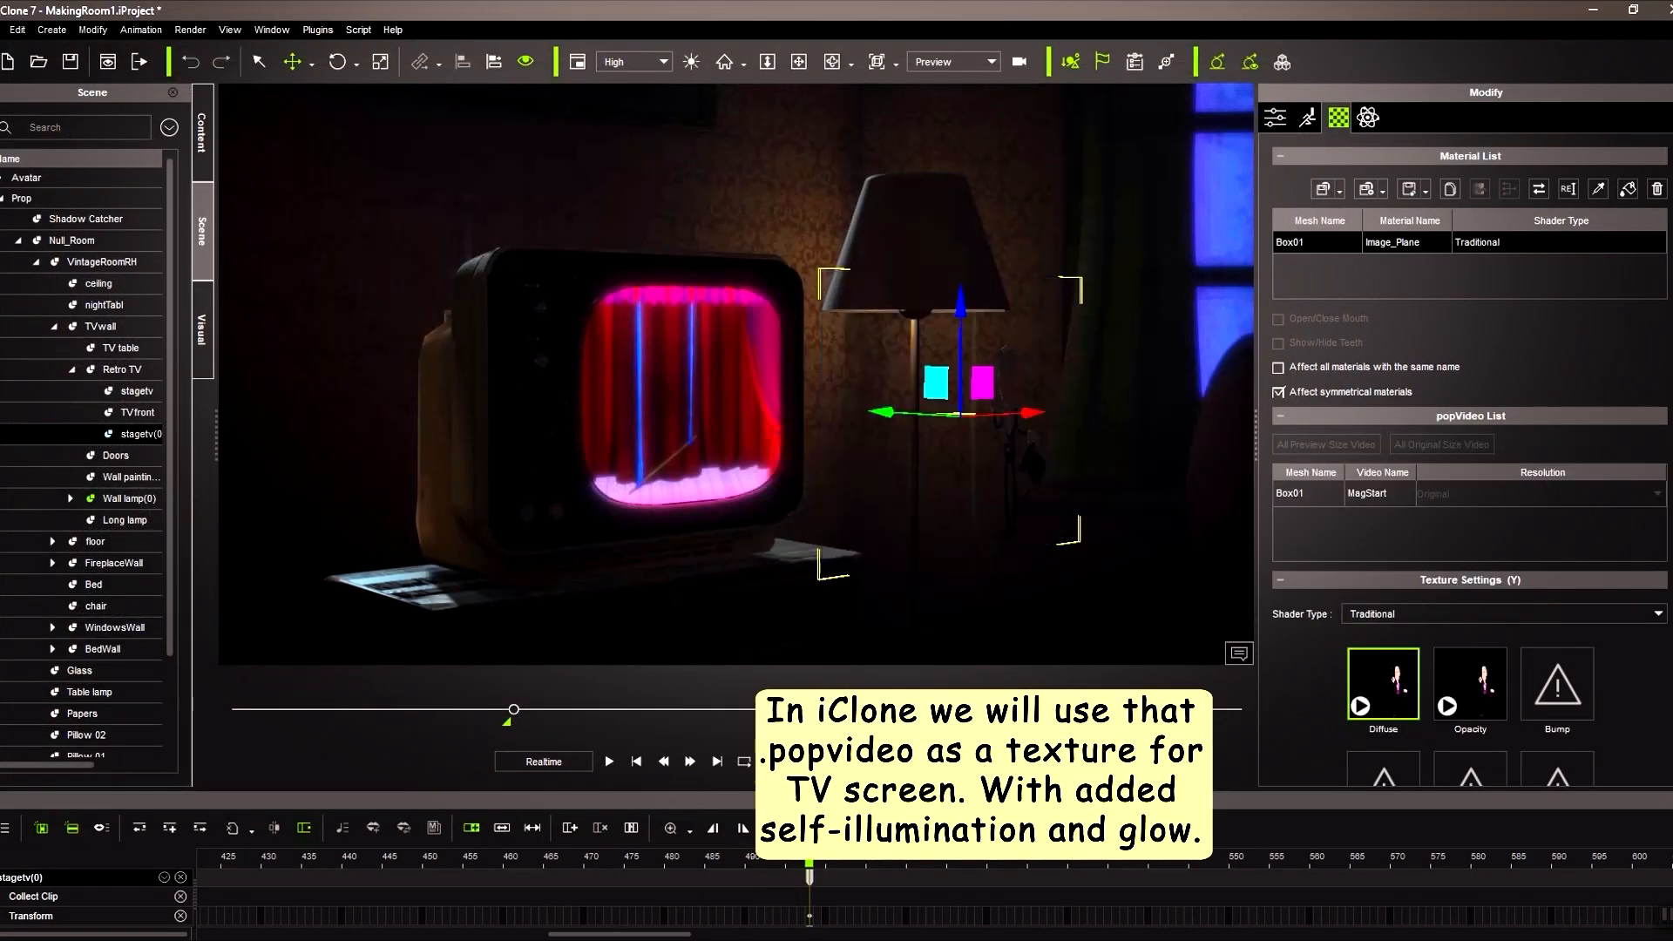
Step: Set the Self Illumination of the magician plane's material to 100
scroll(1095, 516, "up", 3)
right_click_drag(1095, 516, 925, 519)
scroll(1470, 436, "down", 8)
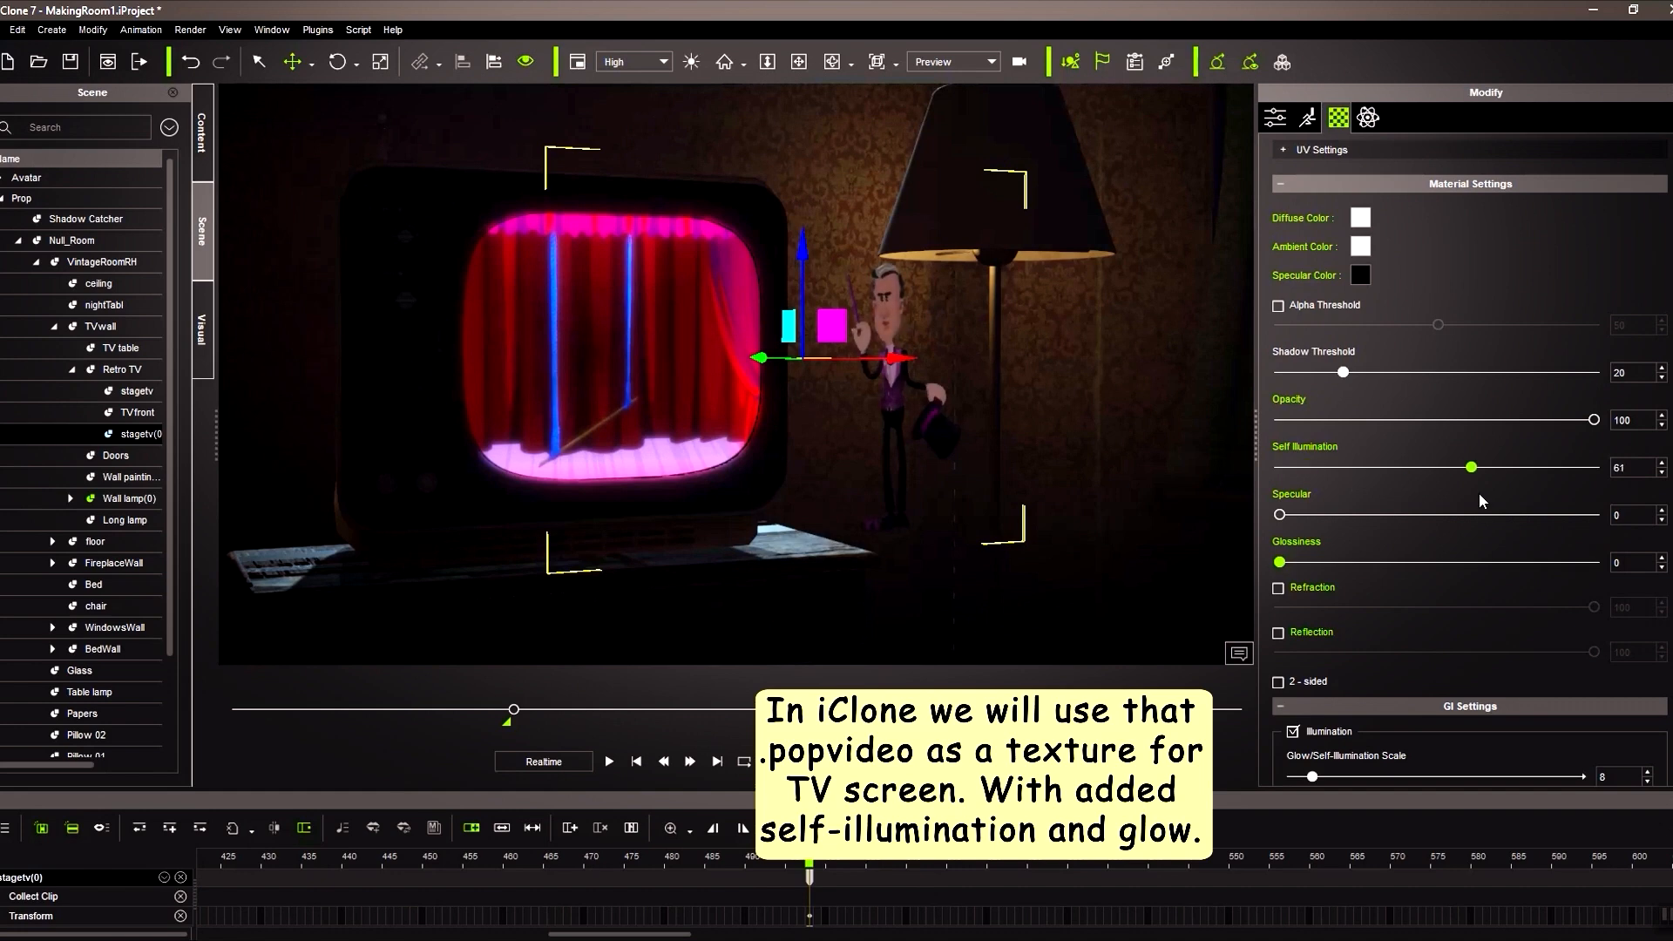
Step: Load the blue-center image as the plane's Glow texture and set its strength to 56
scroll(1470, 436, "up", 8)
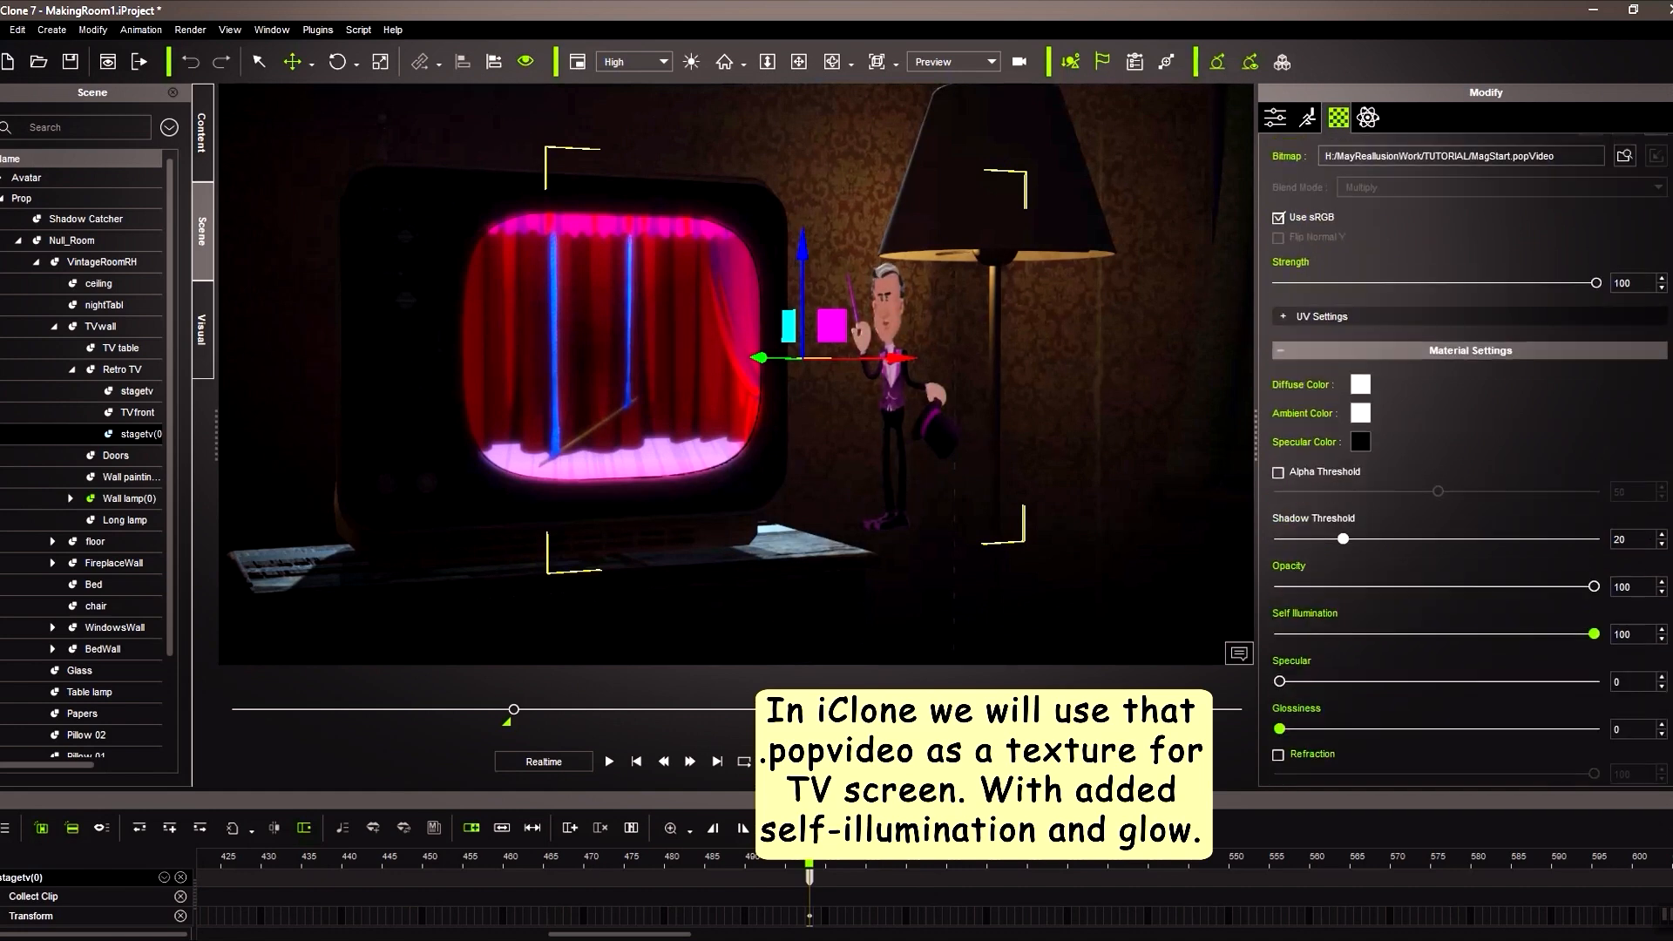
double_click(1478, 462)
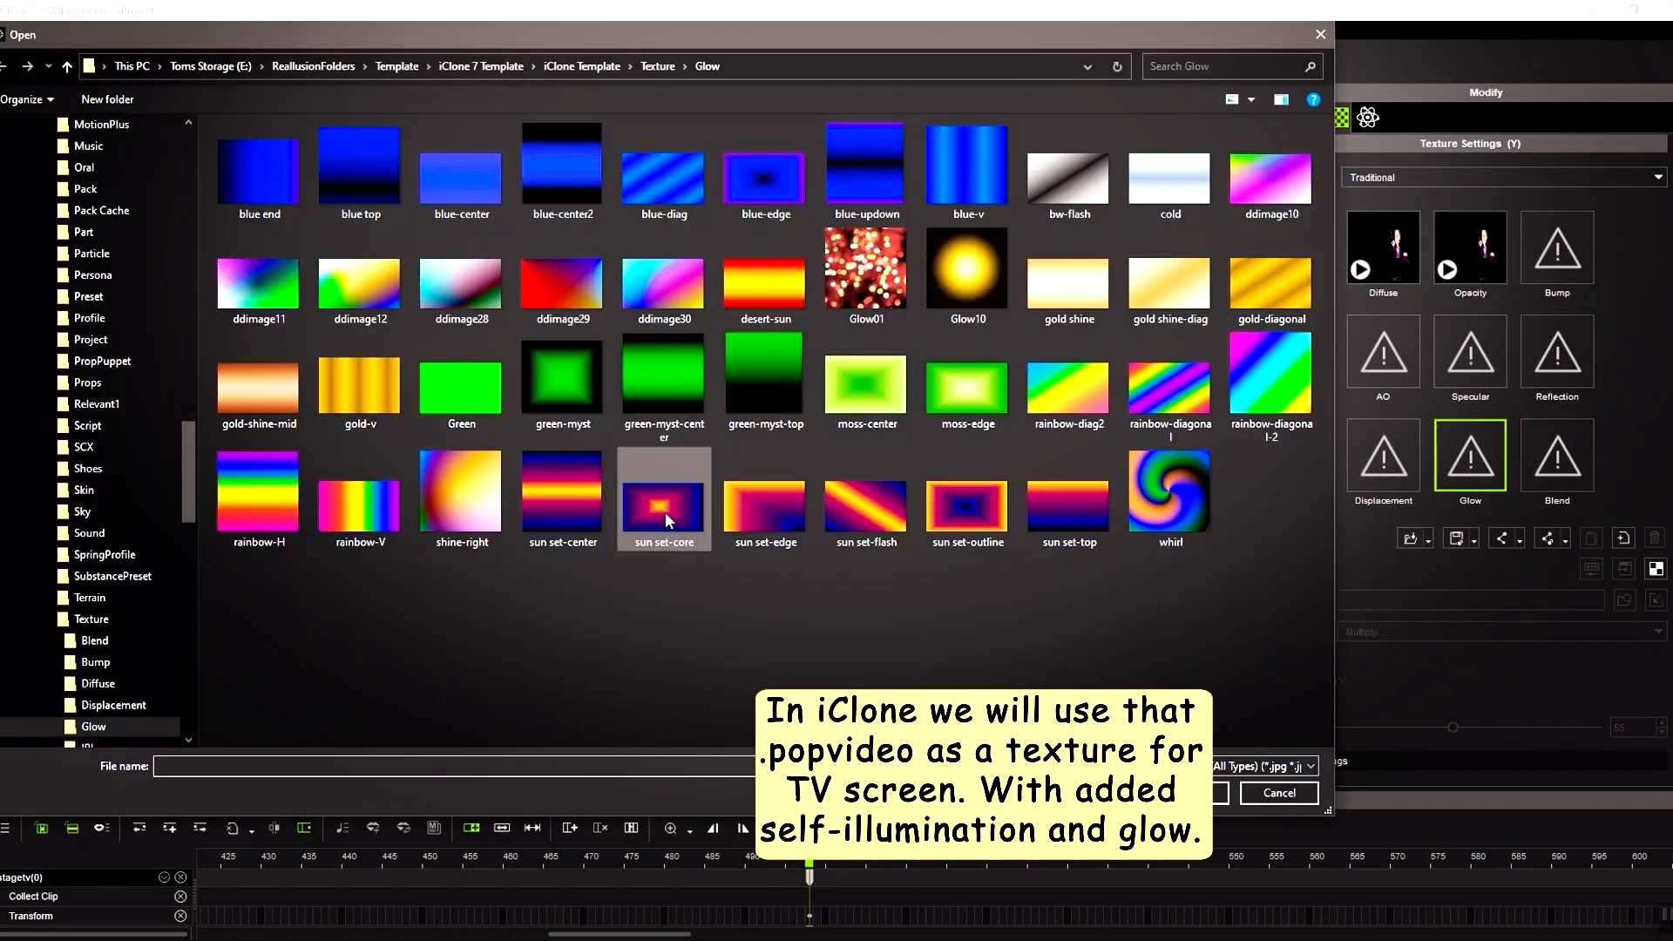
left_click(461, 178)
left_click(1220, 793)
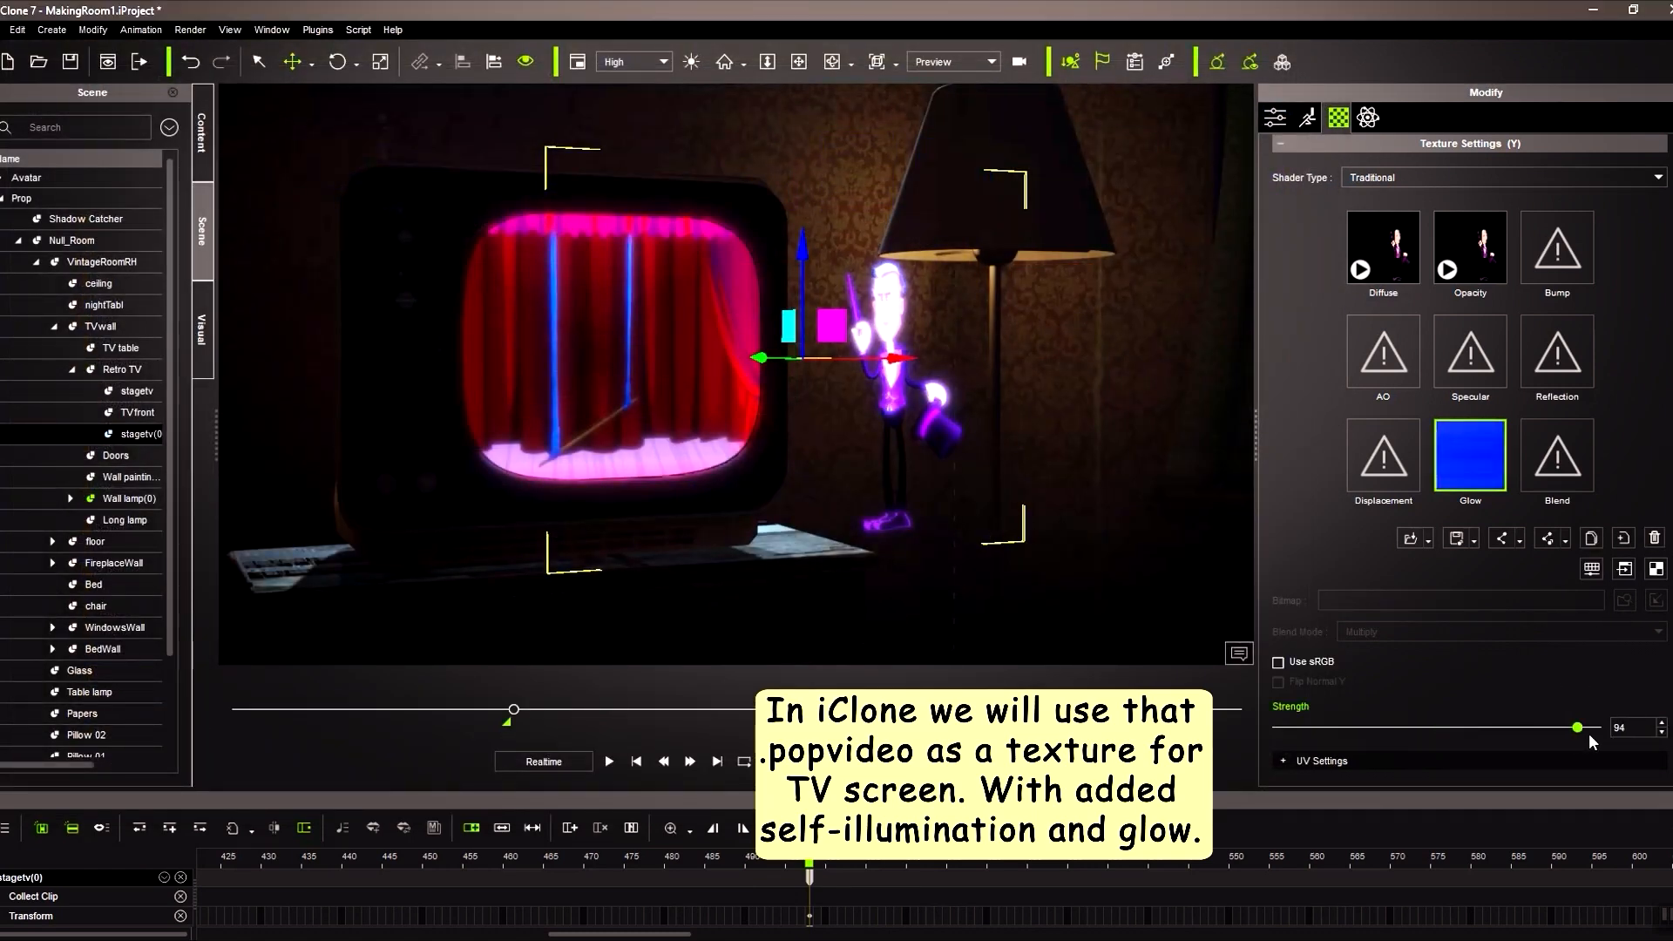
Step: Move the magician plane sideways into the TV screen, in front of the red curtain
left_click_drag(760, 365, 572, 331)
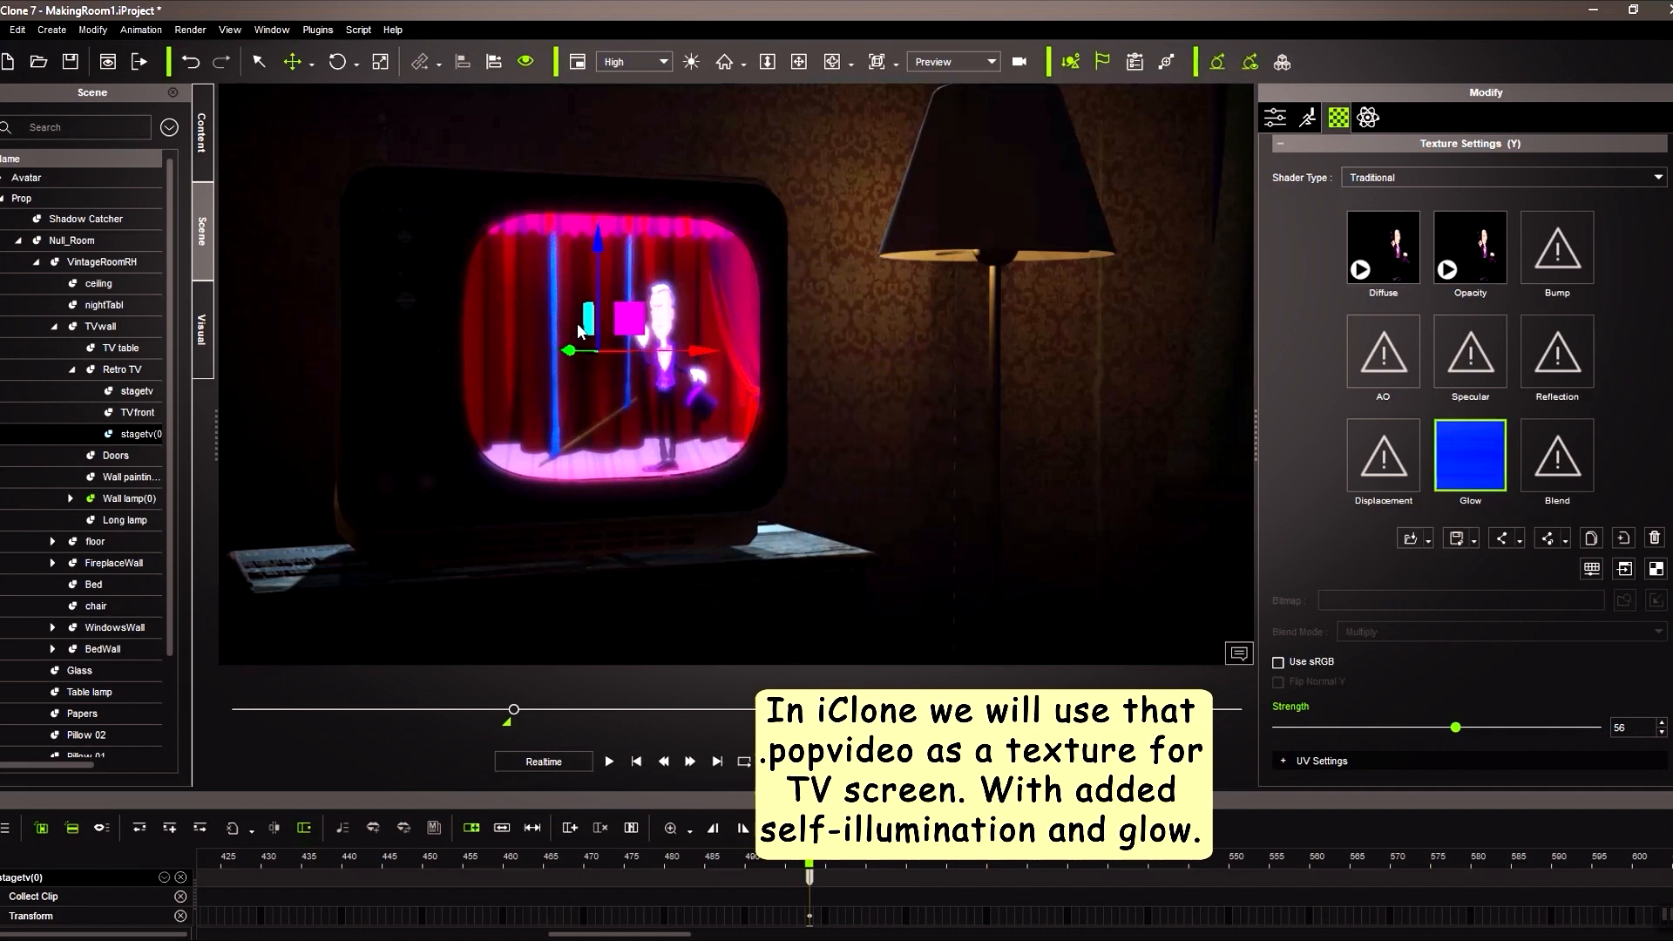
right_click_drag(702, 440, 735, 526)
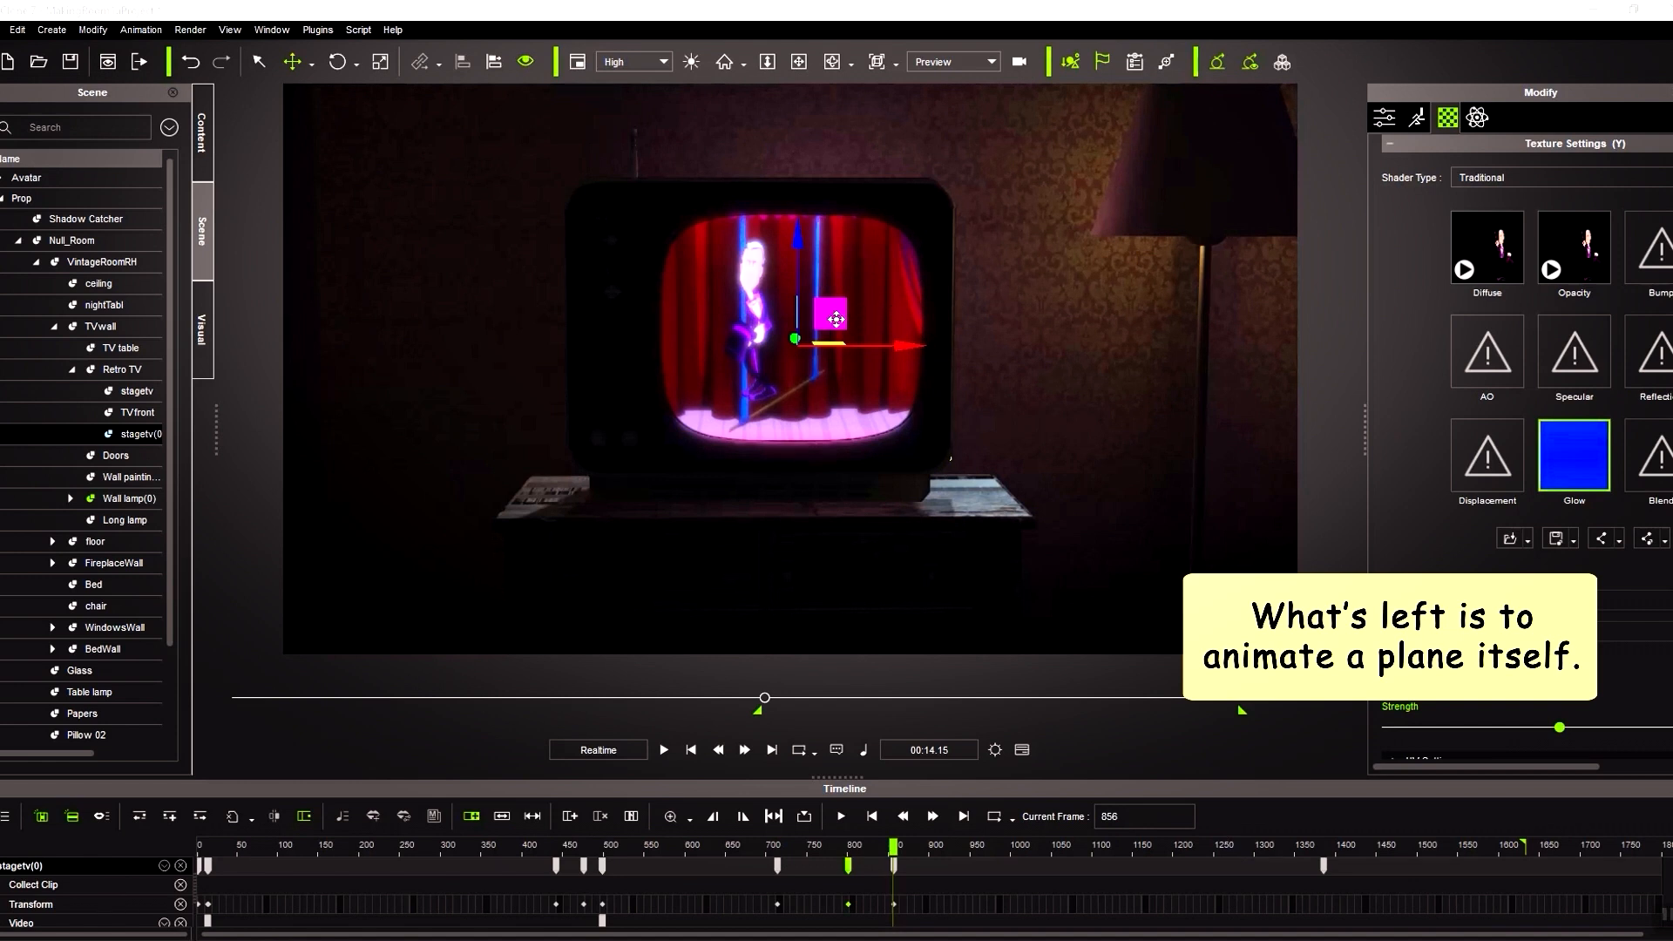
Step: Animate the plane with the magician low on the TV stage at frame 856 and large in front of the TV at frame 951, then play it back
left_click_drag(836, 320, 814, 362)
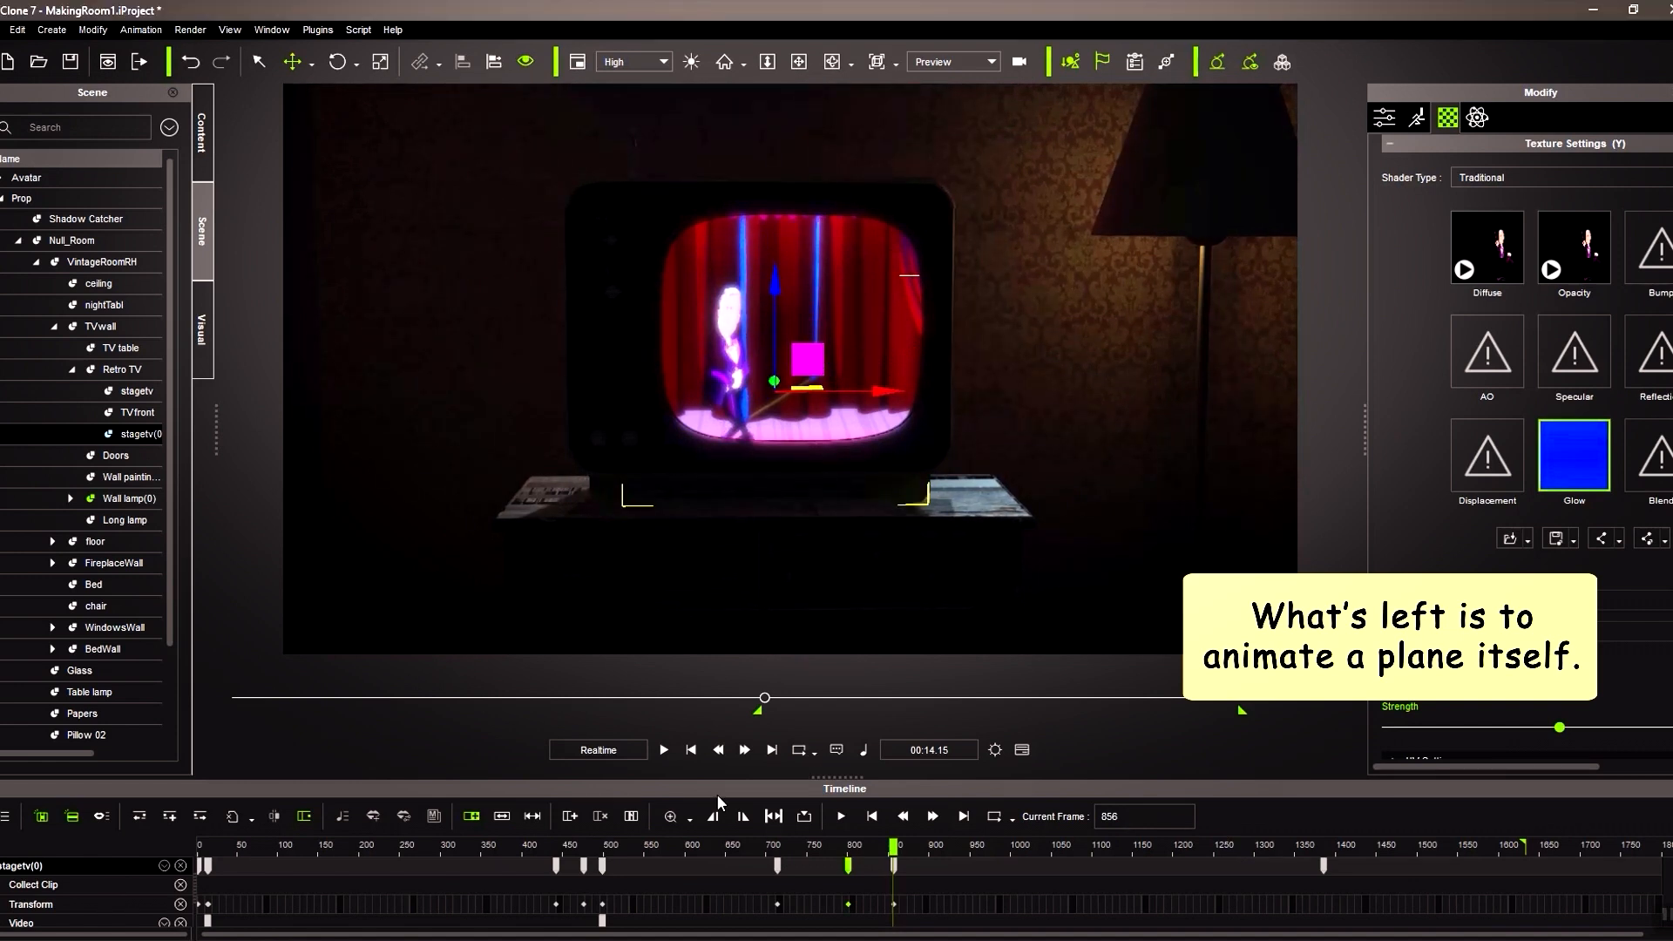
left_click(666, 751)
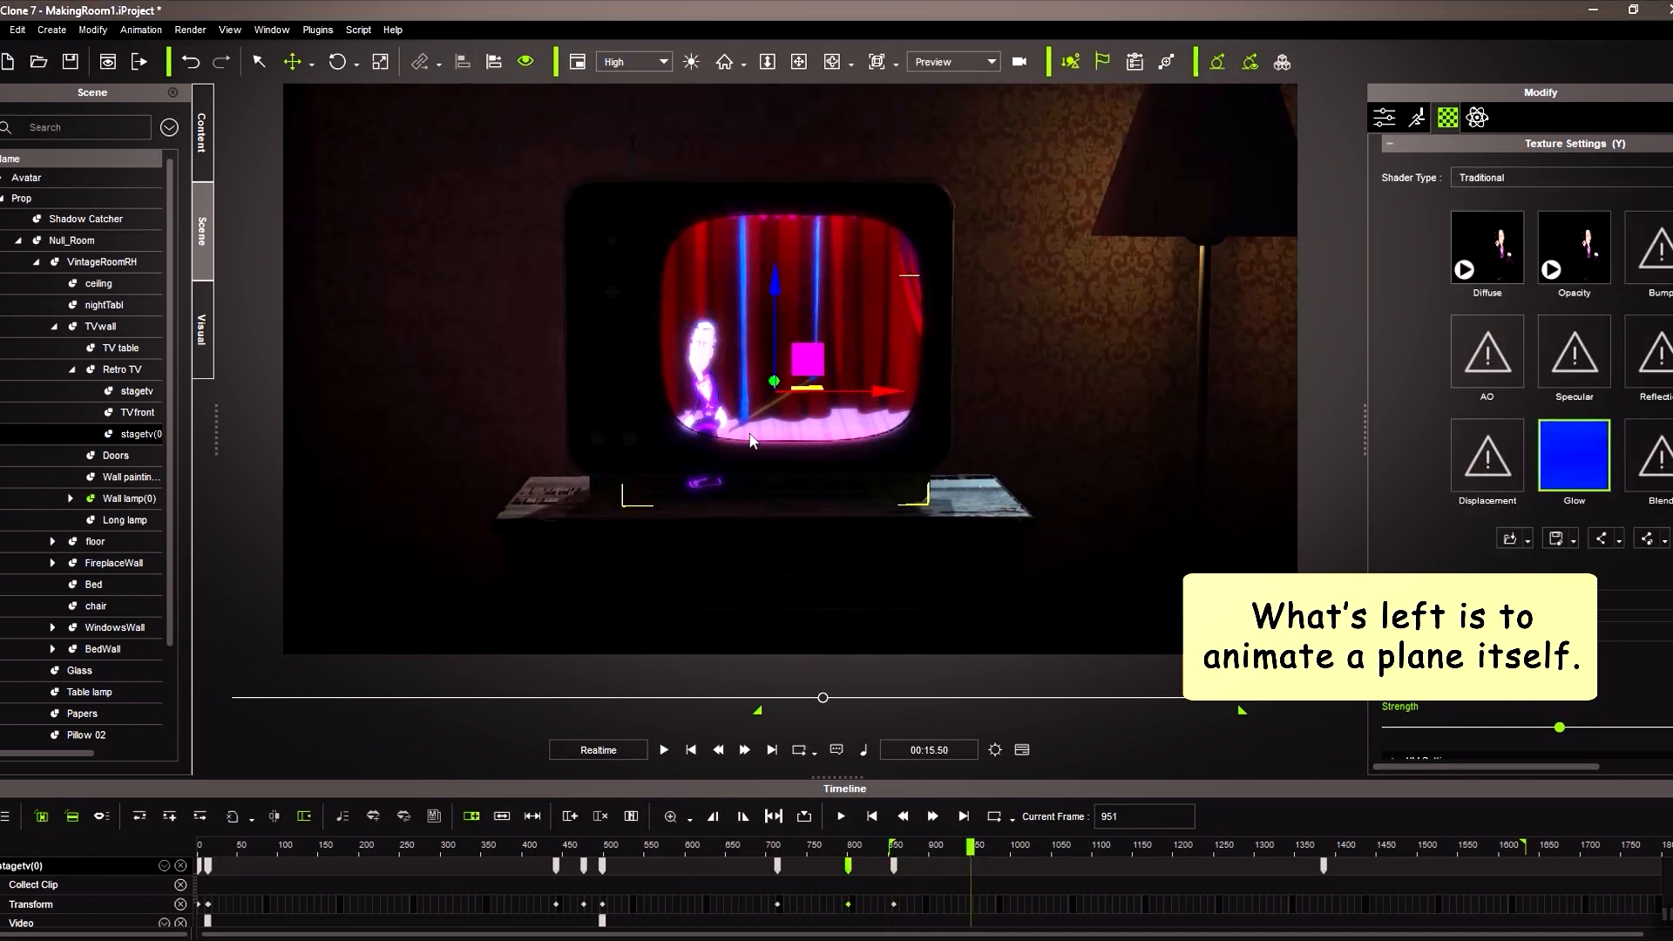
left_click_drag(767, 380, 1130, 368)
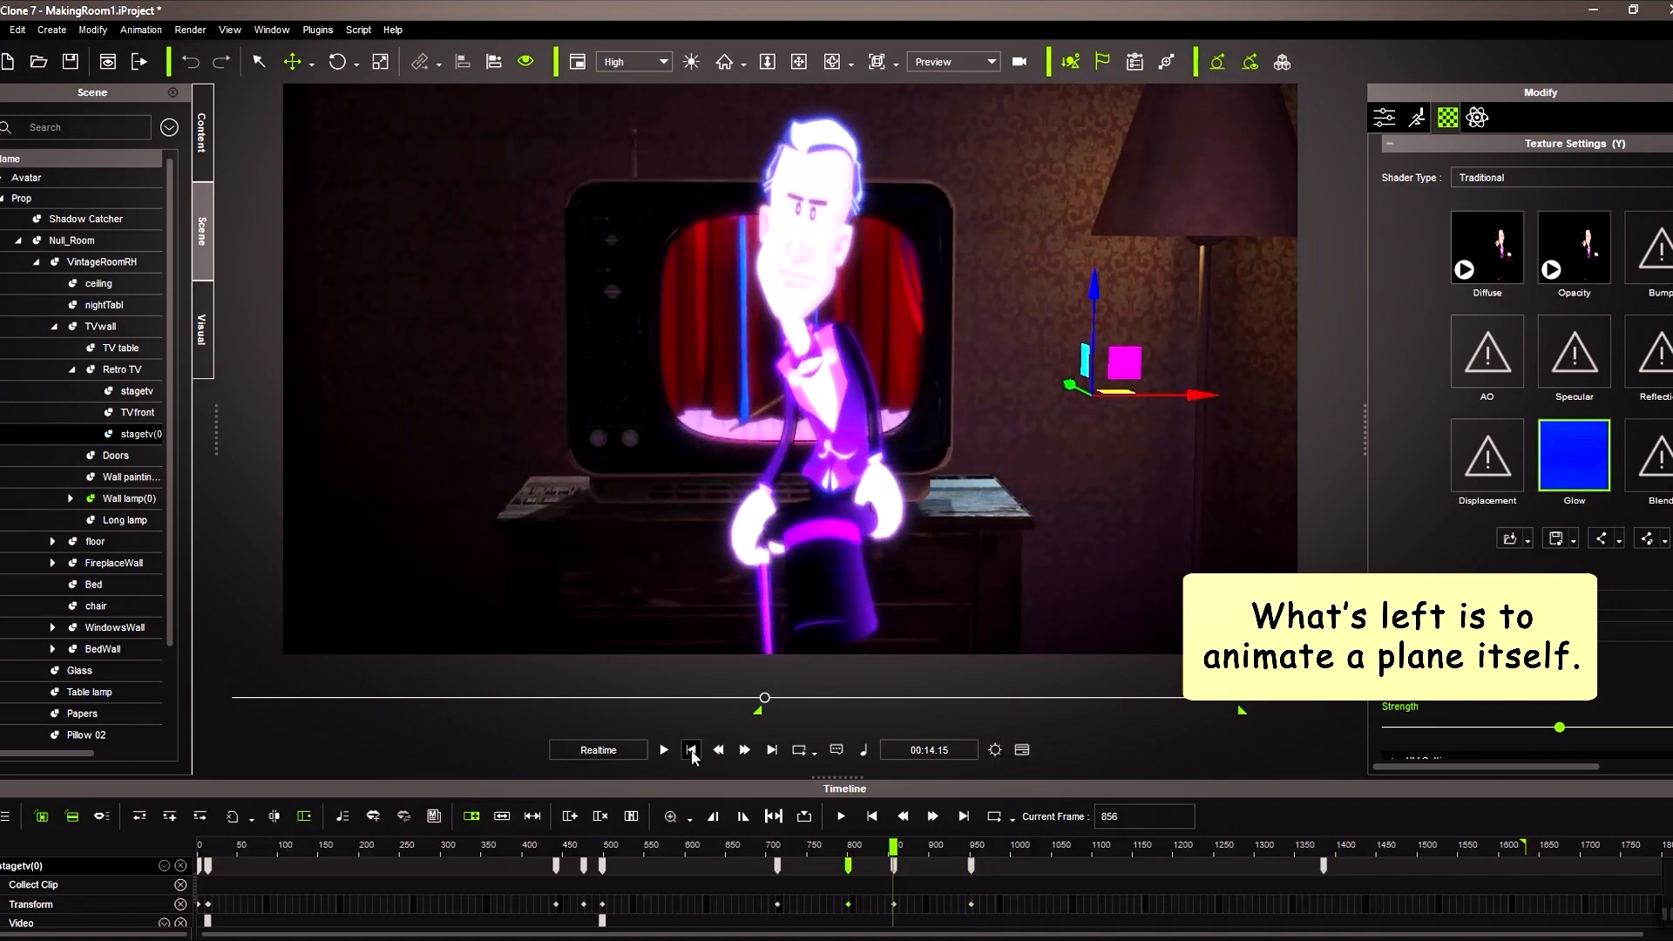
left_click(664, 752)
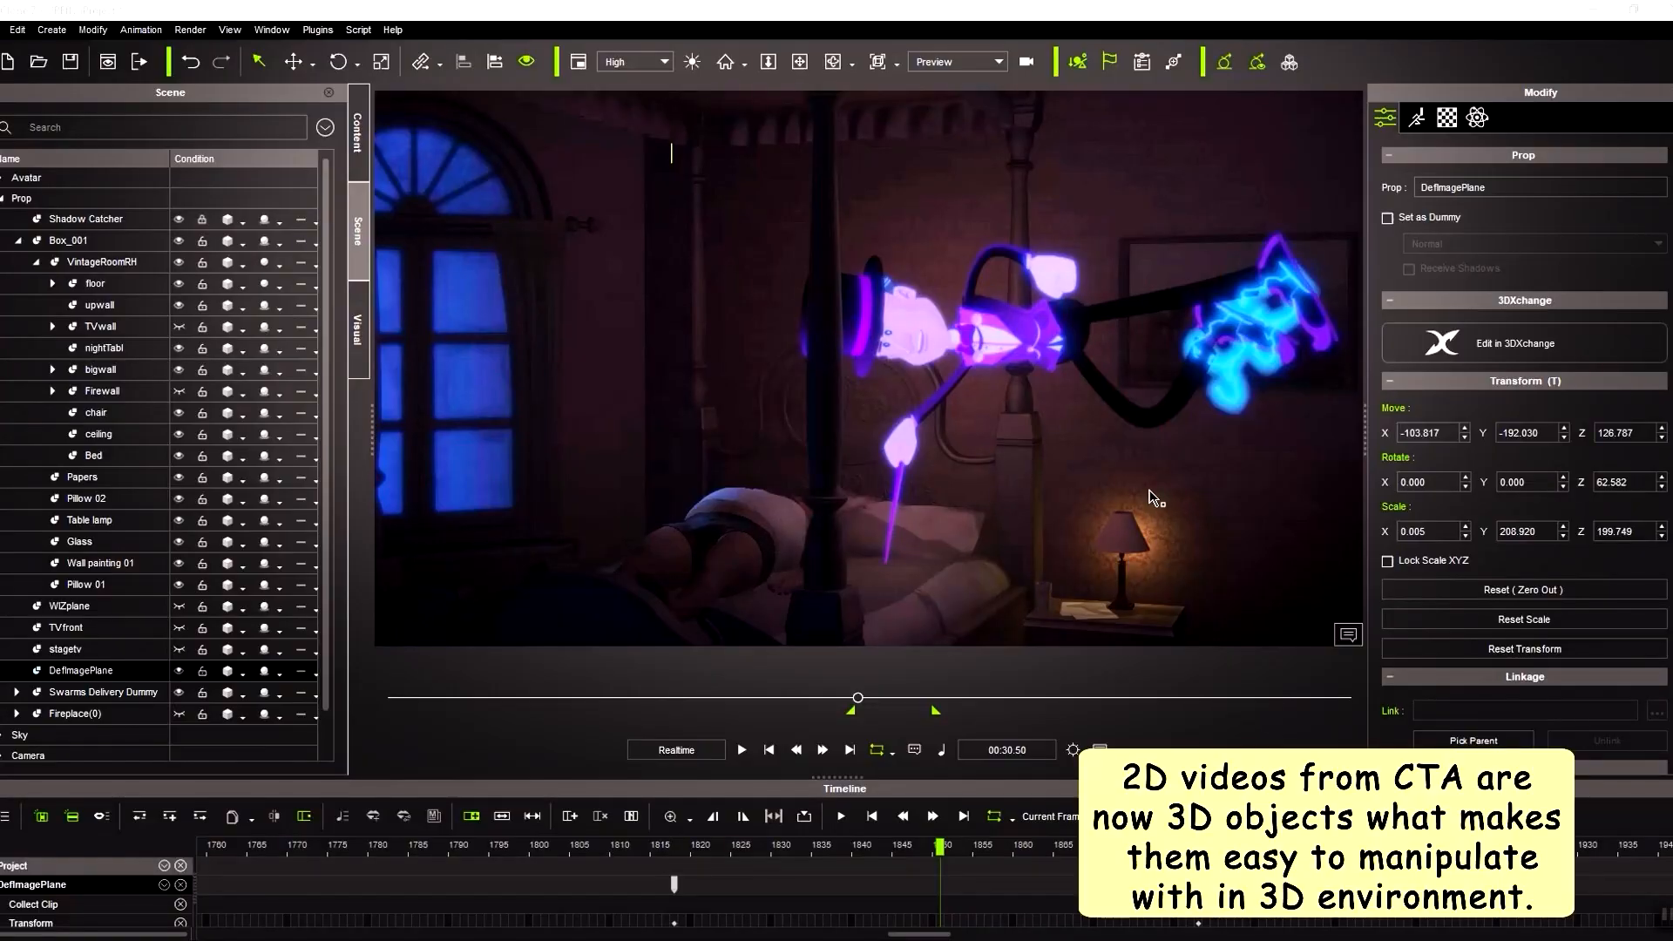
mouse_move(1150, 498)
right_mouse_down()
mouse_move(790, 510)
mouse_move(1133, 521)
right_mouse_up()
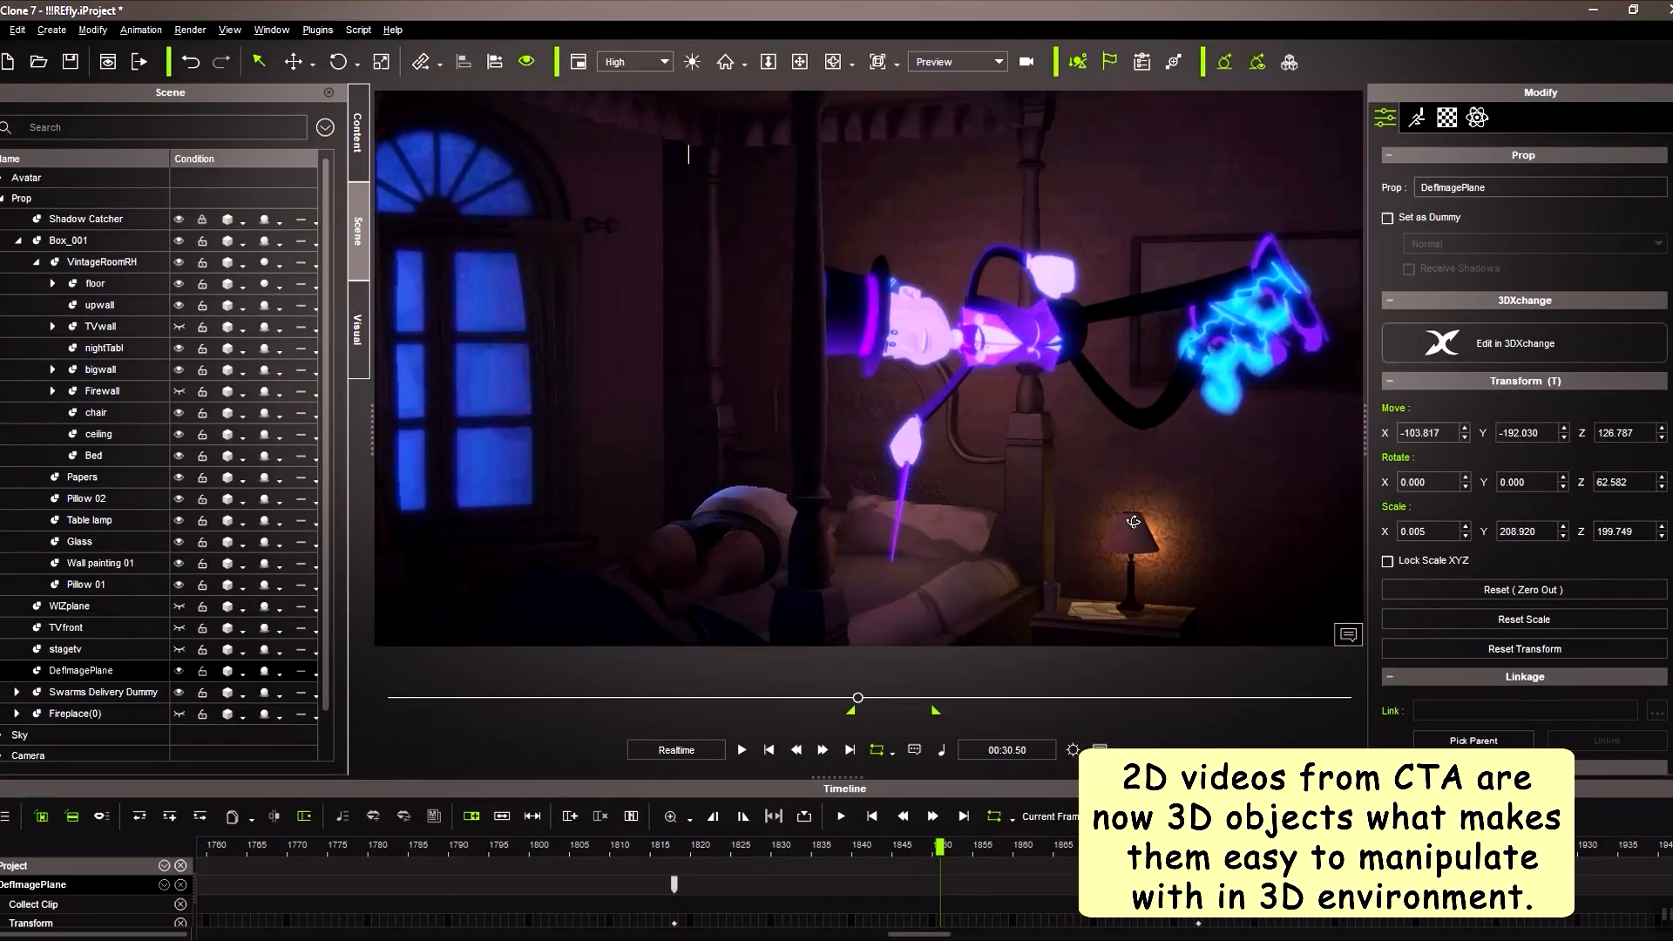